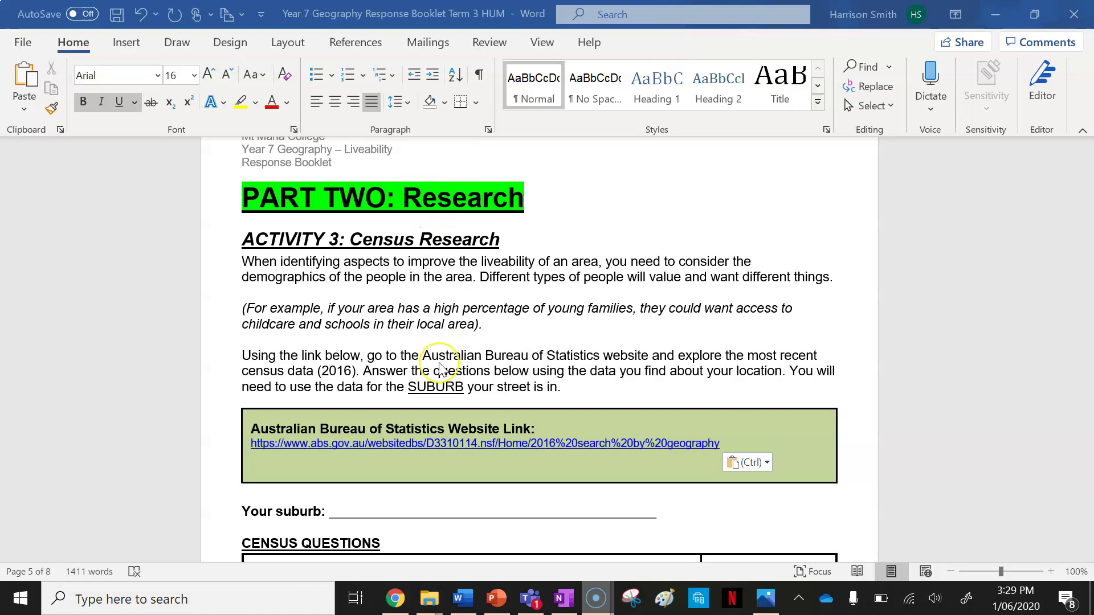
- Scroll the Year 7 Geography booklet down to the CENSUS QUESTIONS table
scroll(439, 367, down, 5)
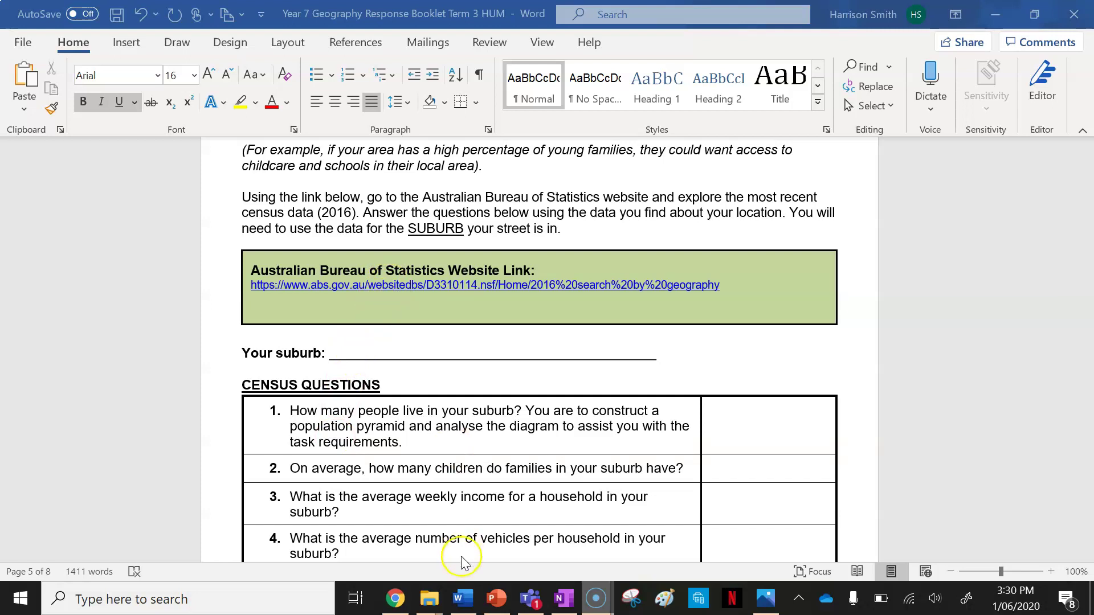
- Bring Chrome forward and look over the ABS Search by geography page
click(395, 598)
click(608, 11)
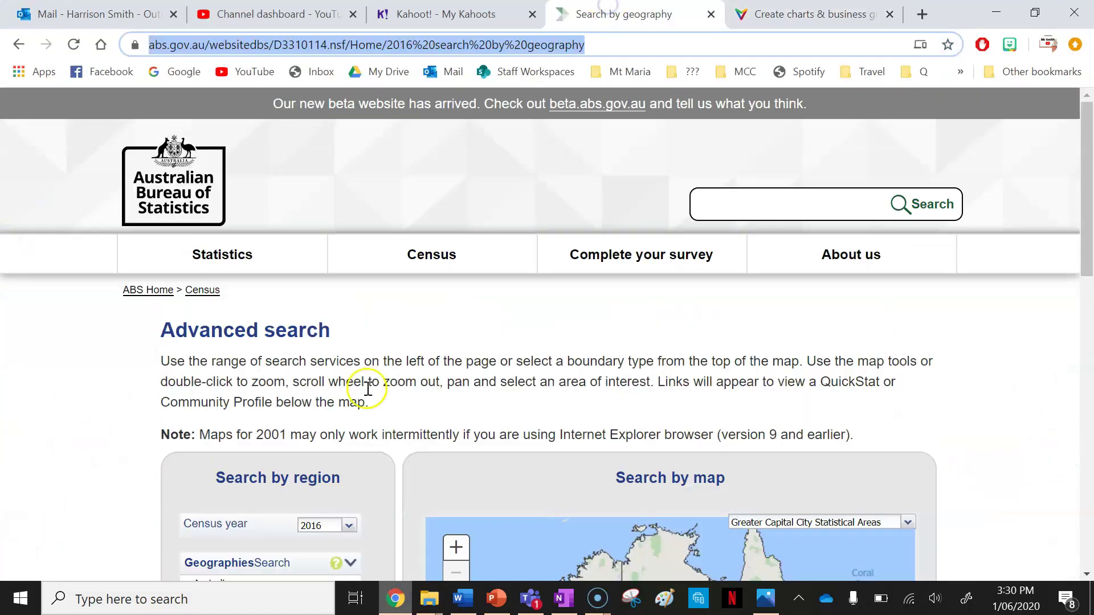
scroll(51, 348, down, 4)
scroll(51, 347, up, 4)
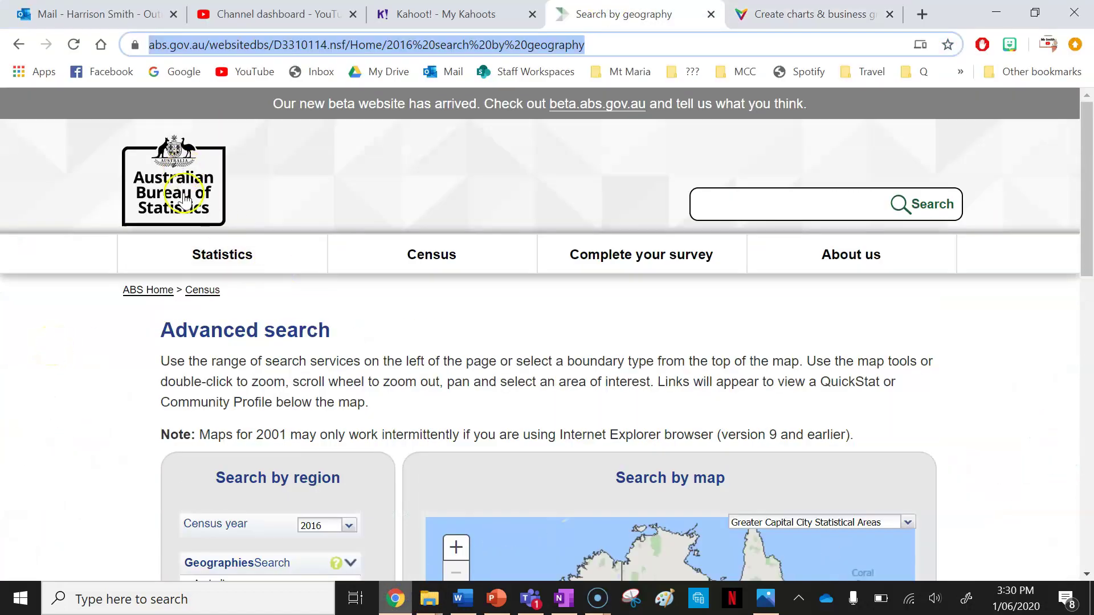
scroll(210, 429, down, 2)
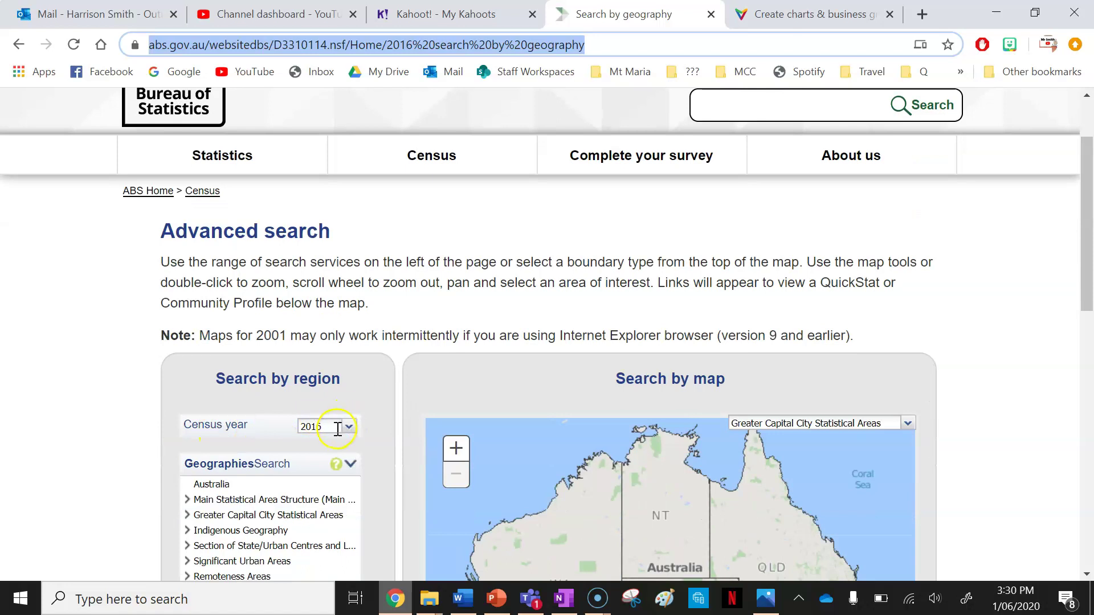
- Compare the ABS search and Vizzlo tabs, ending on the Vizzlo homepage
click(789, 13)
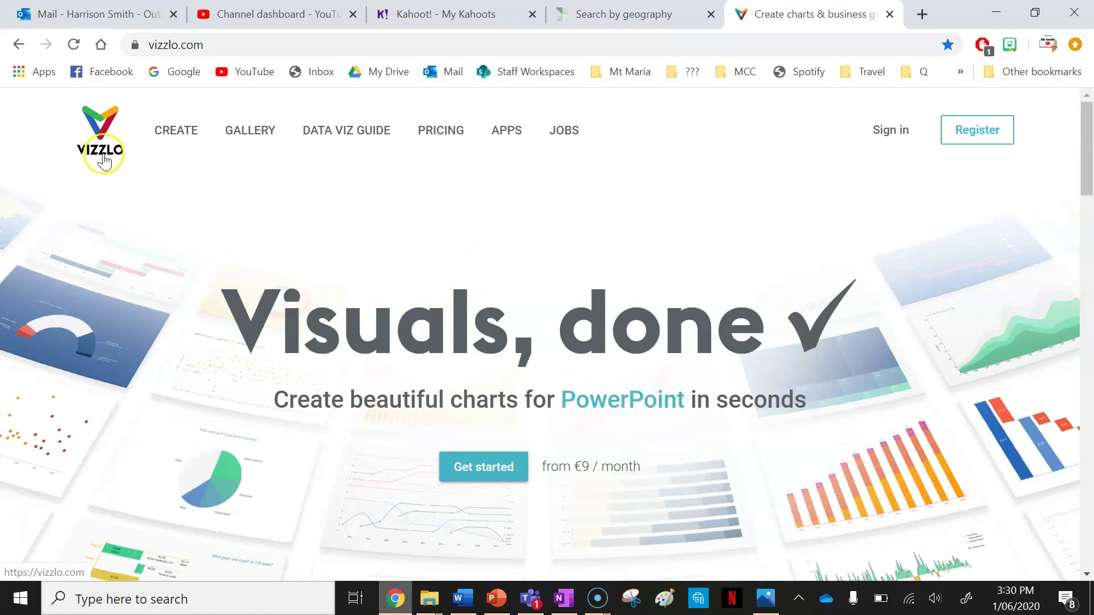
click(623, 13)
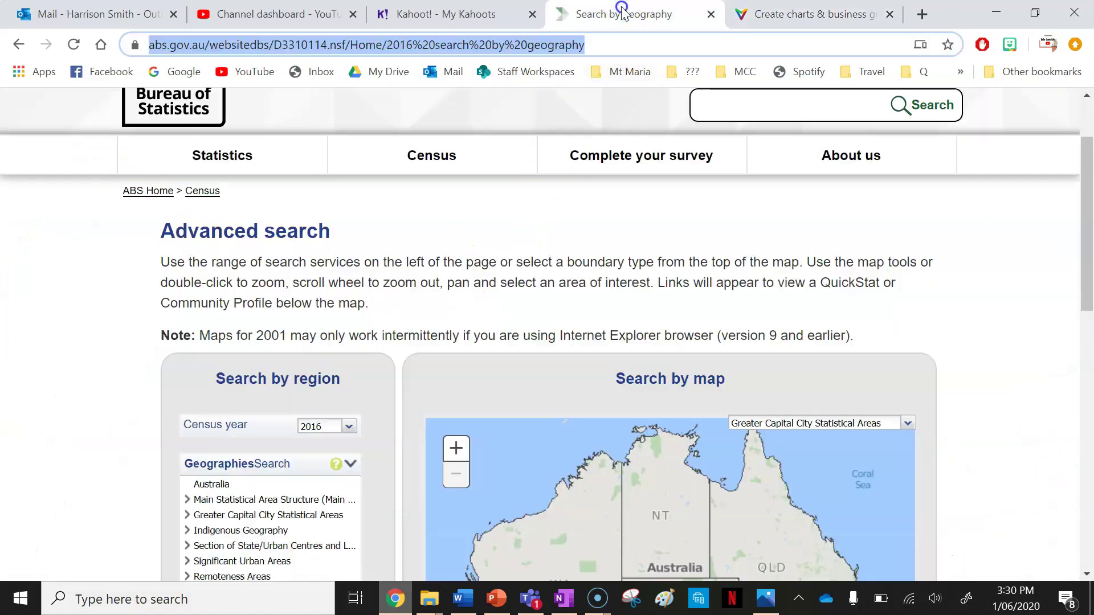
click(789, 13)
click(627, 12)
click(787, 8)
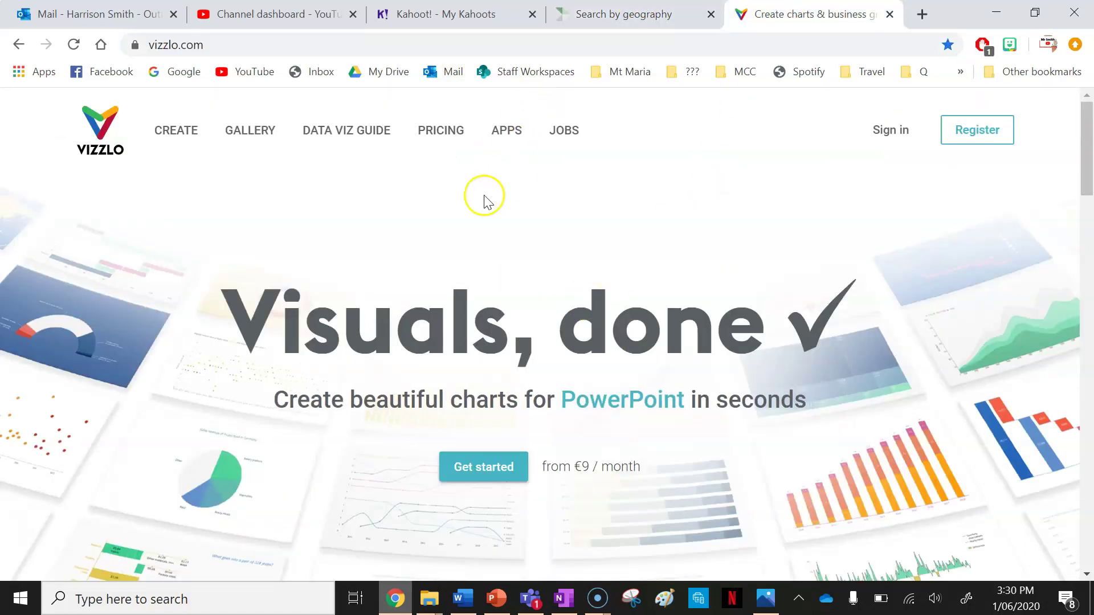
- Register a Vizzlo account via Microsoft sign-in, accepting permissions and completing registration
click(992, 142)
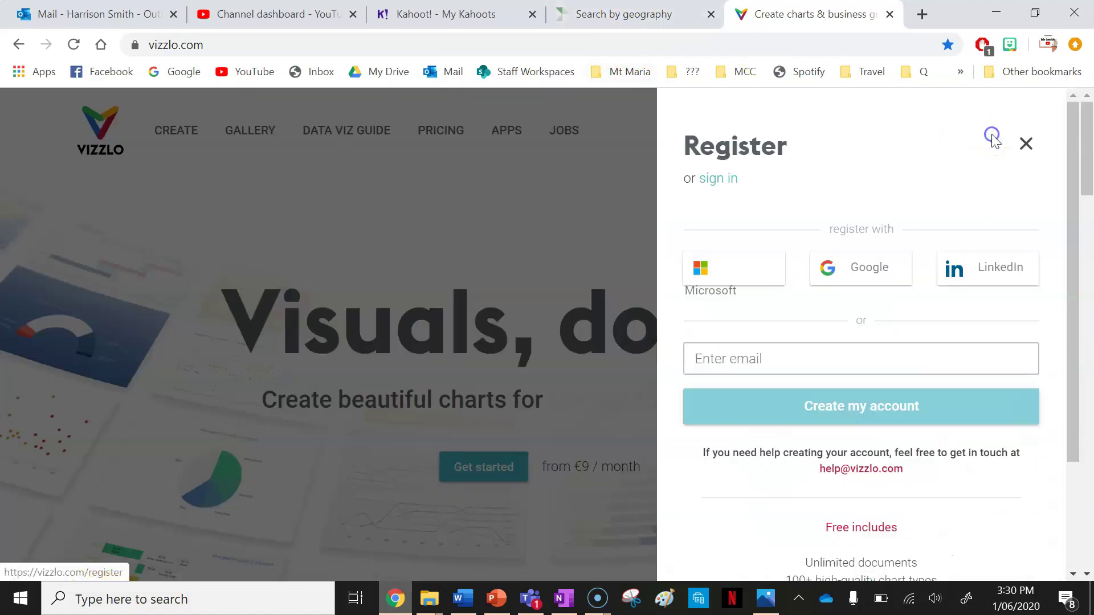
click(716, 269)
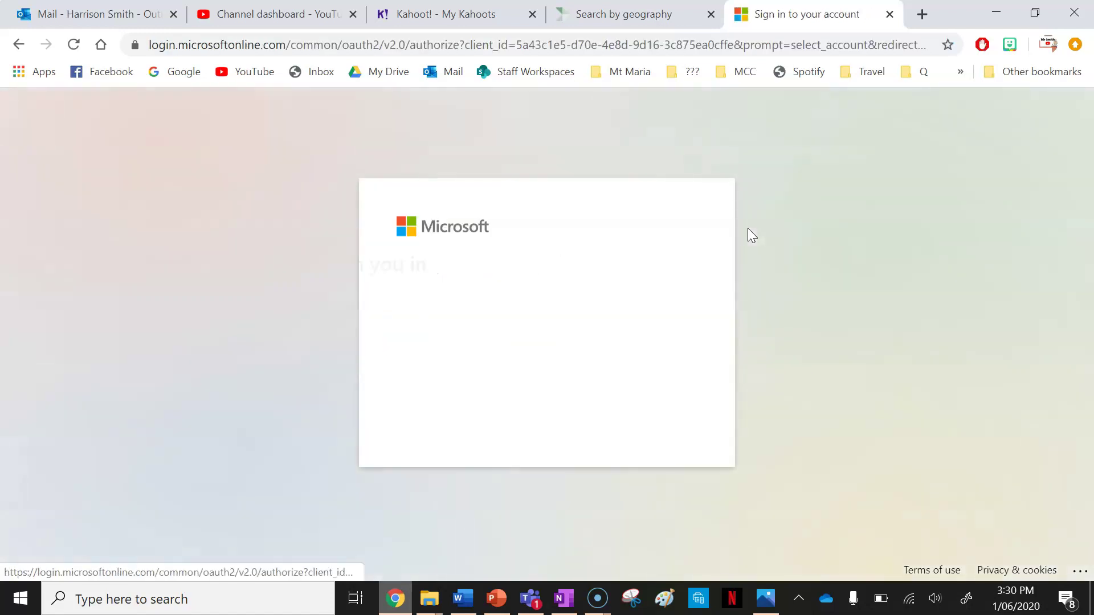
click(521, 321)
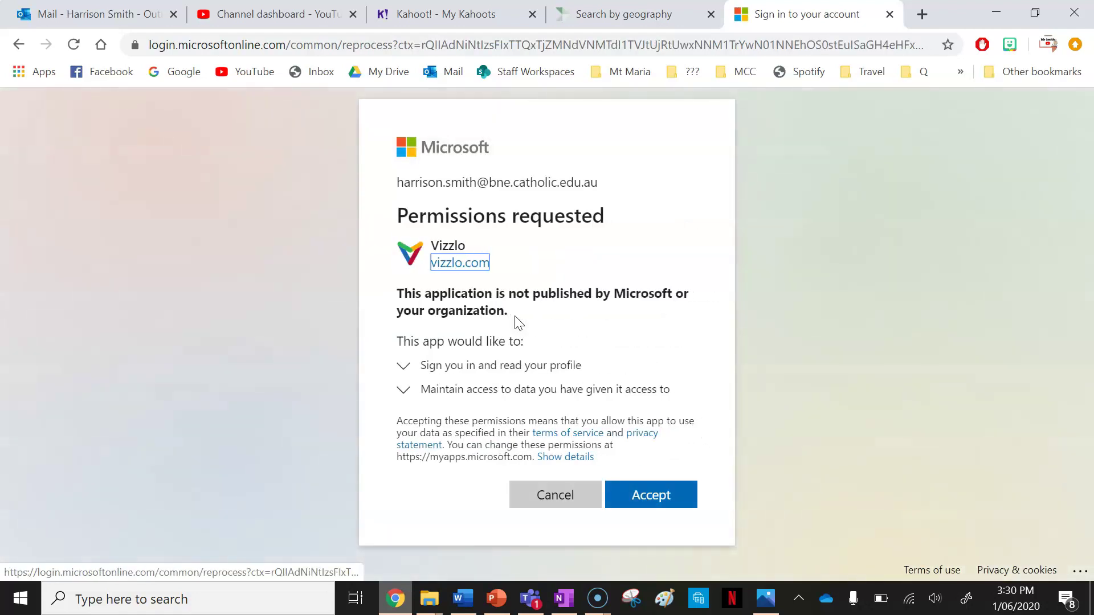
click(635, 494)
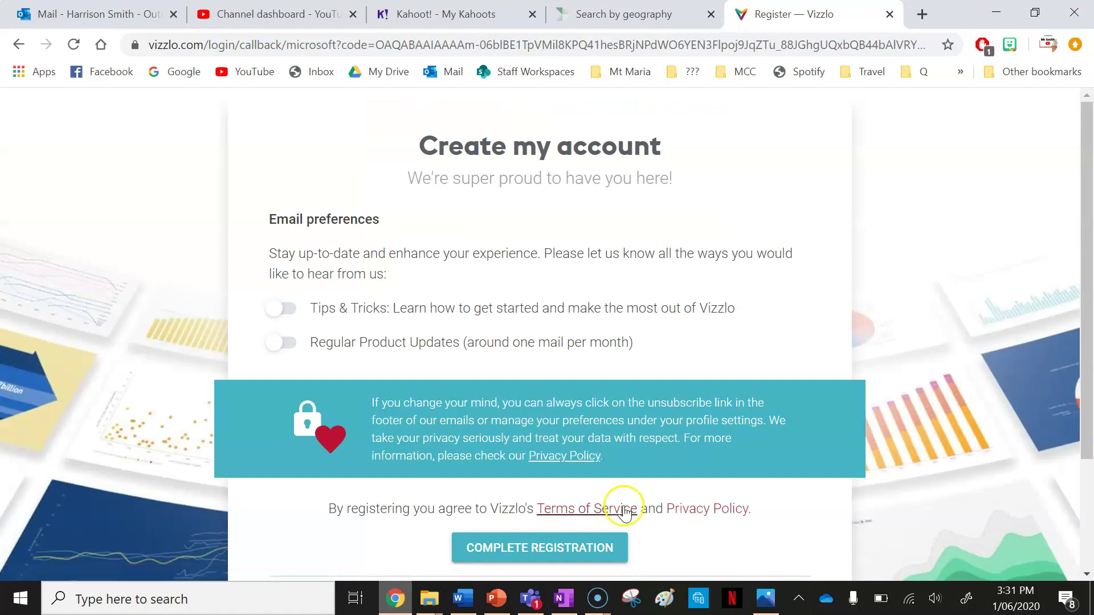
scroll(623, 506, down, 1)
click(518, 485)
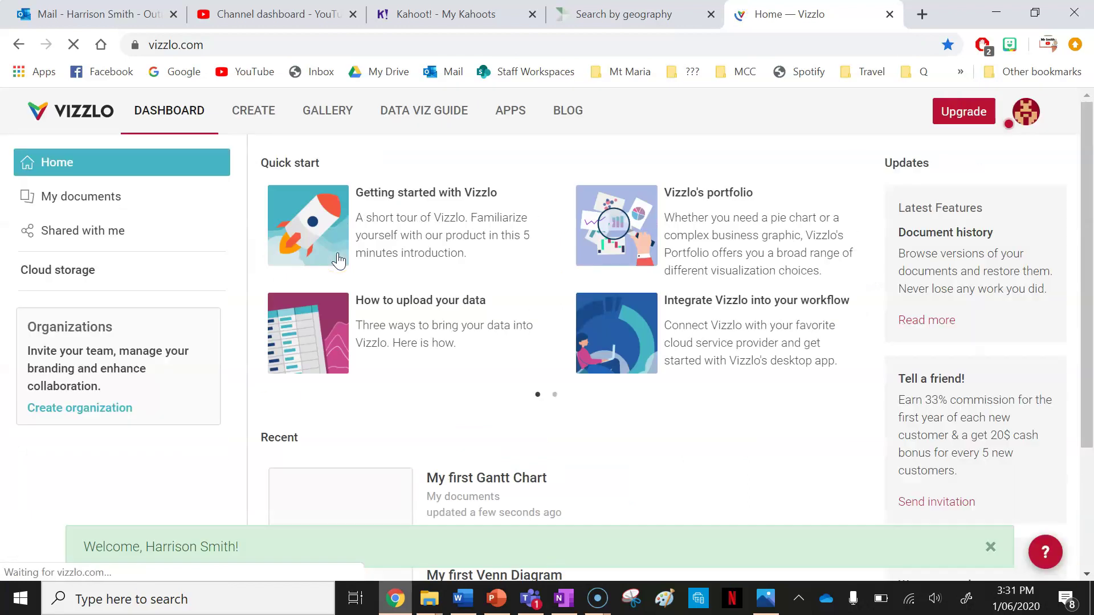
- Search Vizzlo's chart catalogue for 'population pyramid', dismissing the mail notification
click(251, 114)
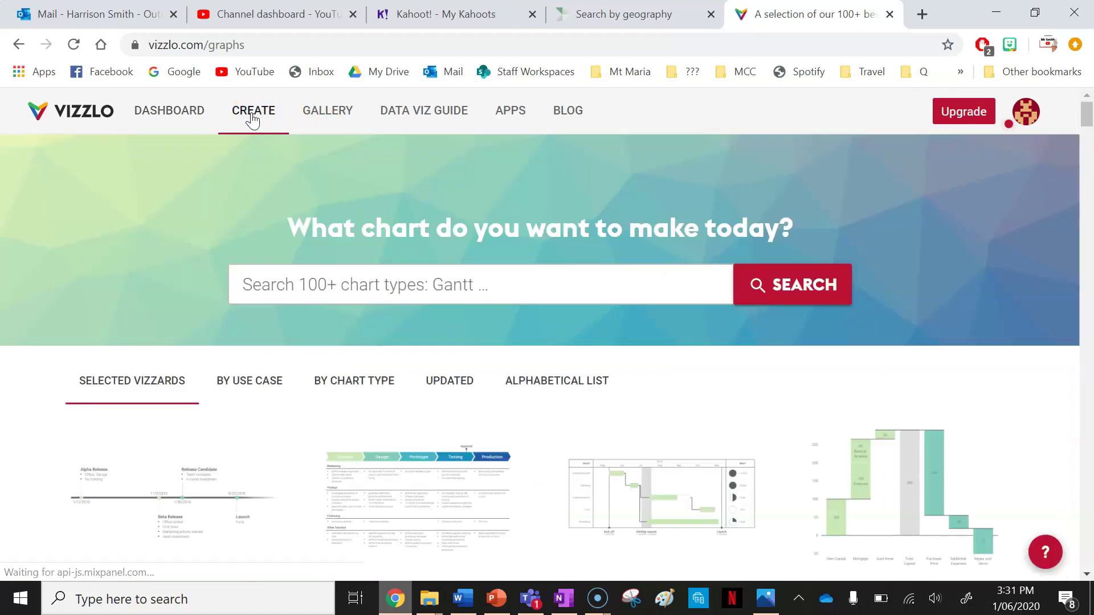
click(315, 273)
text(population p)
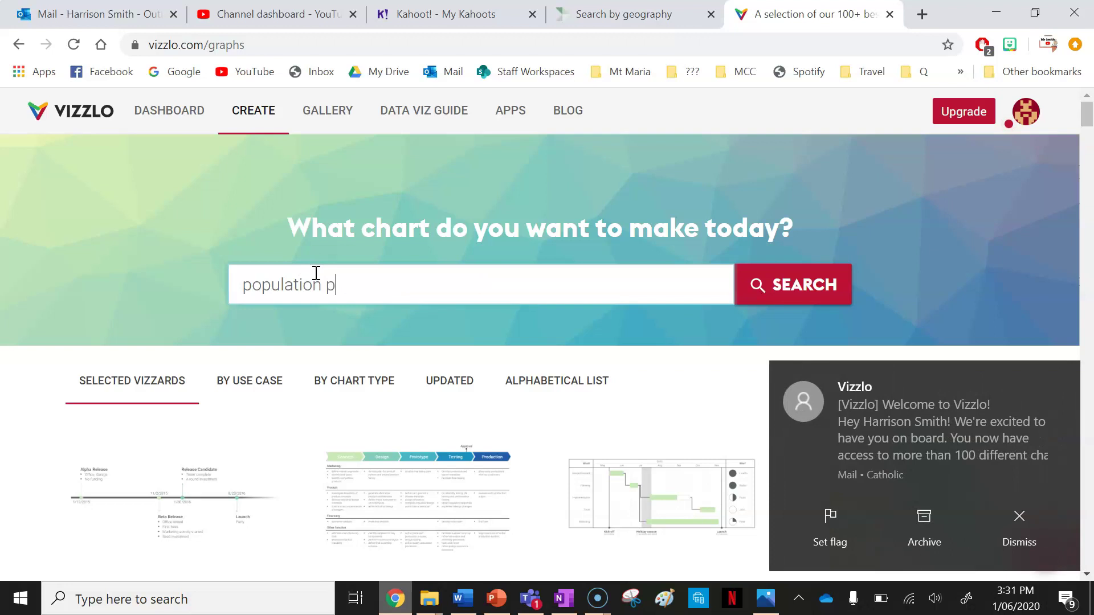
text(yramid)
key(Return)
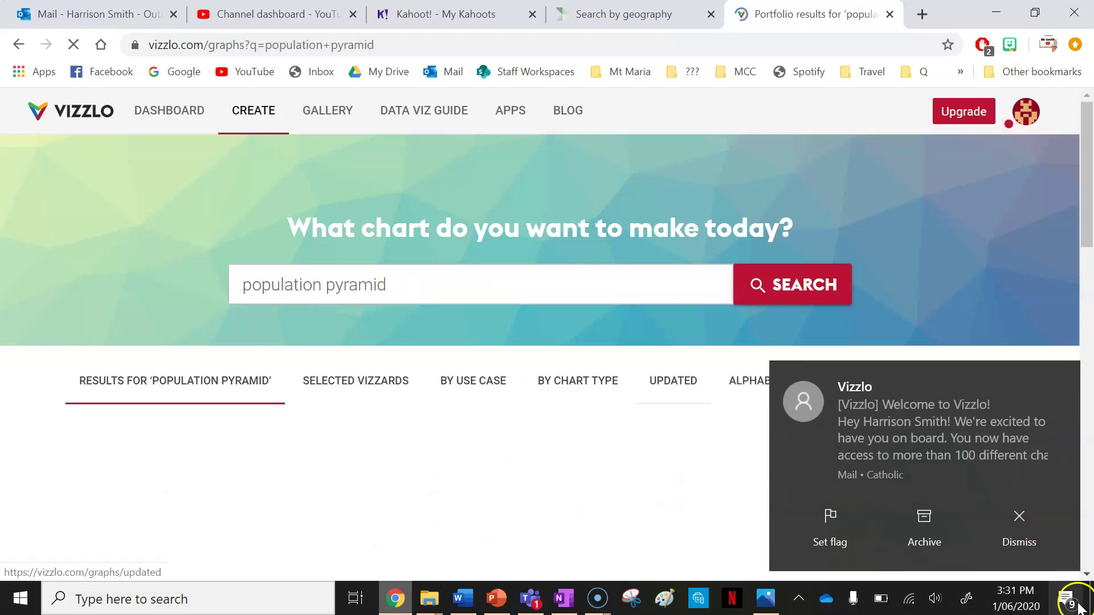
click(1020, 530)
scroll(445, 268, down, 3)
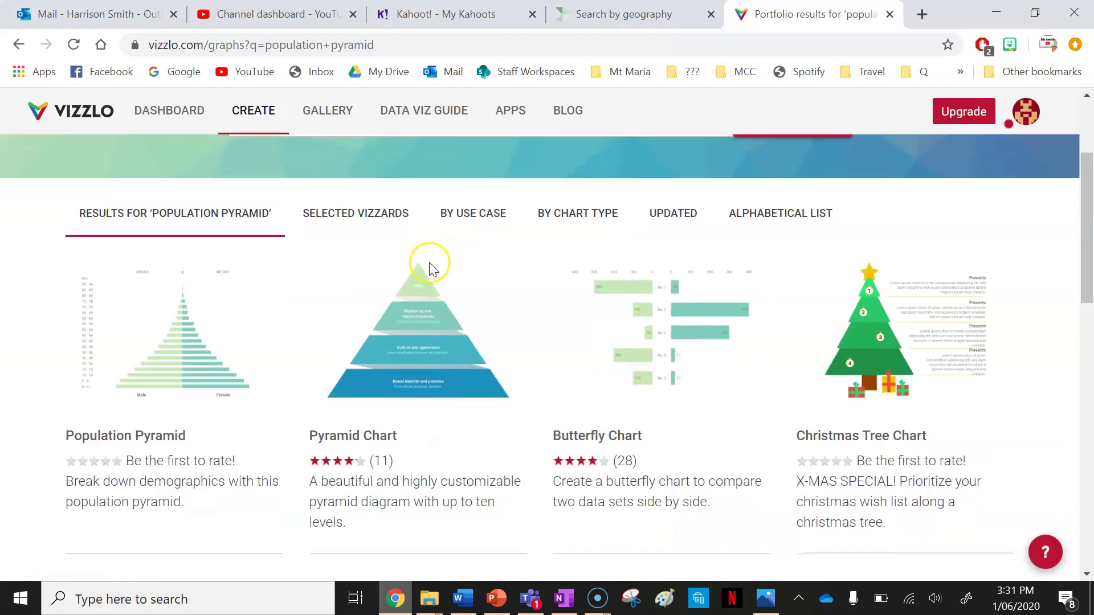
- Create a new chart from the Population Pyramid template and close the tour tip
click(196, 330)
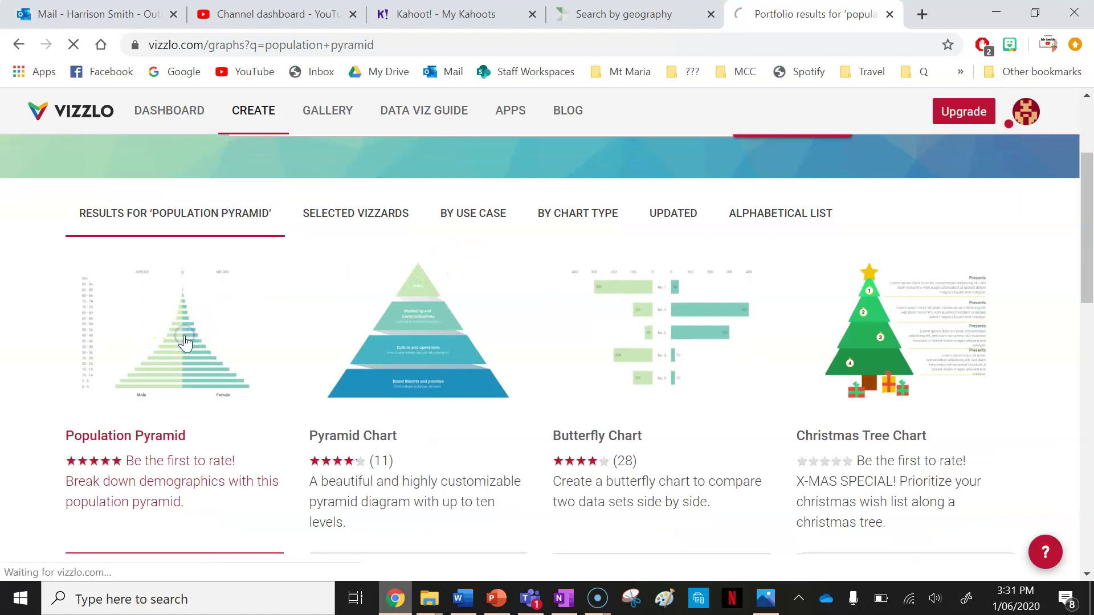
click(108, 512)
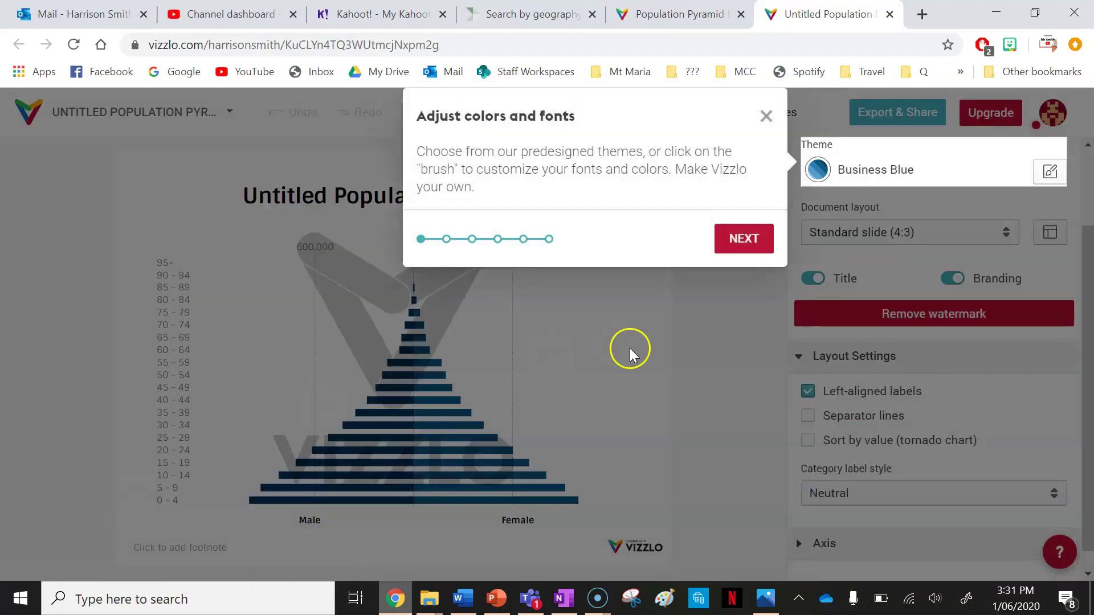
click(766, 116)
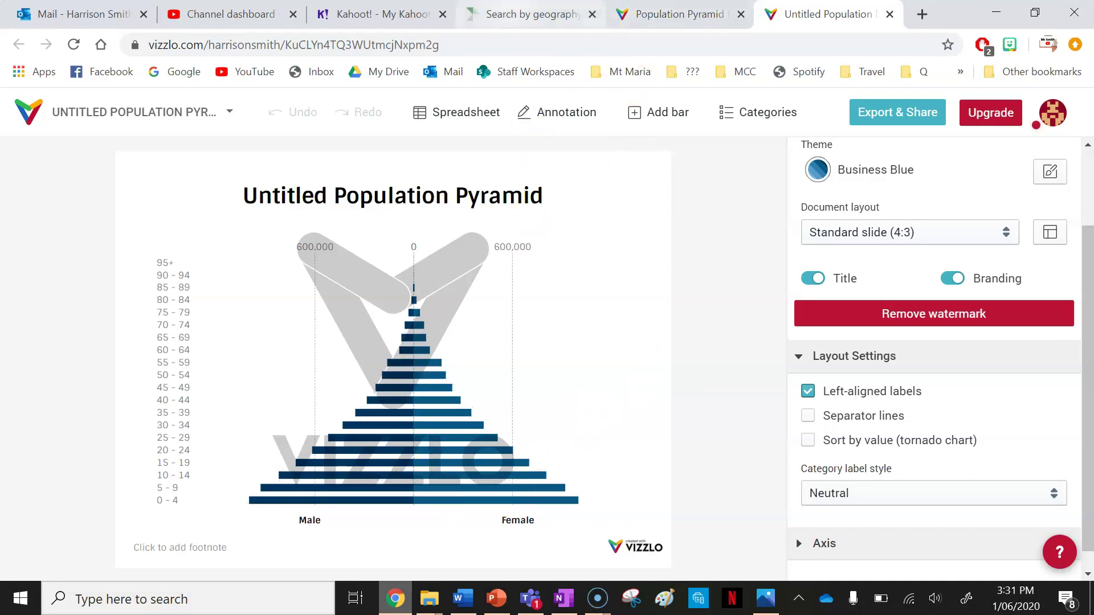
- Search the ABS geography page for Paddington and open the Paddington (Qld) Community Profile
click(511, 8)
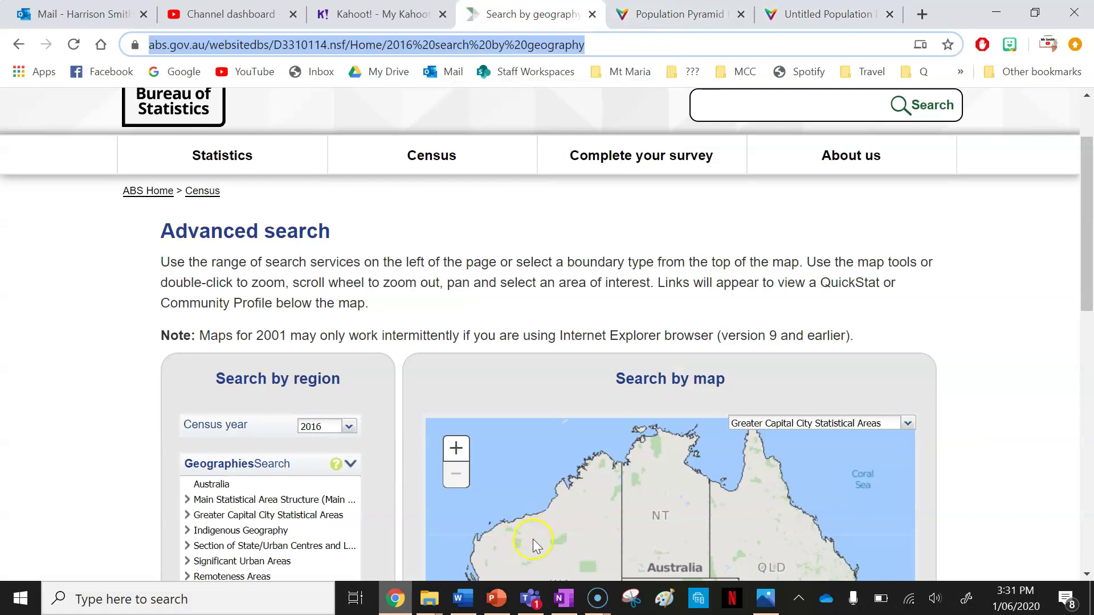
scroll(244, 450, down, 4)
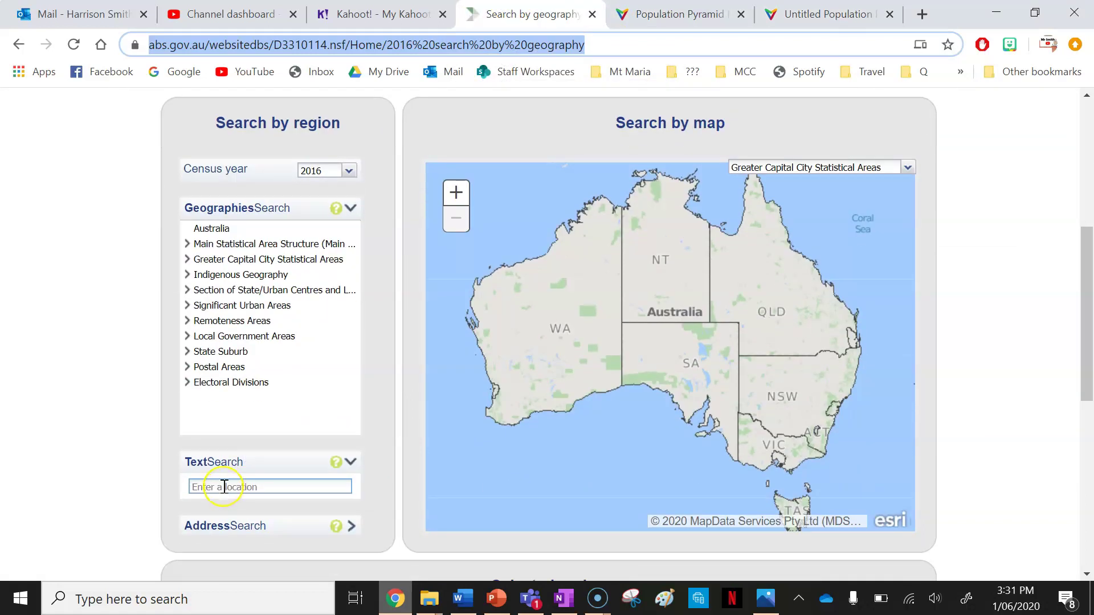
click(224, 486)
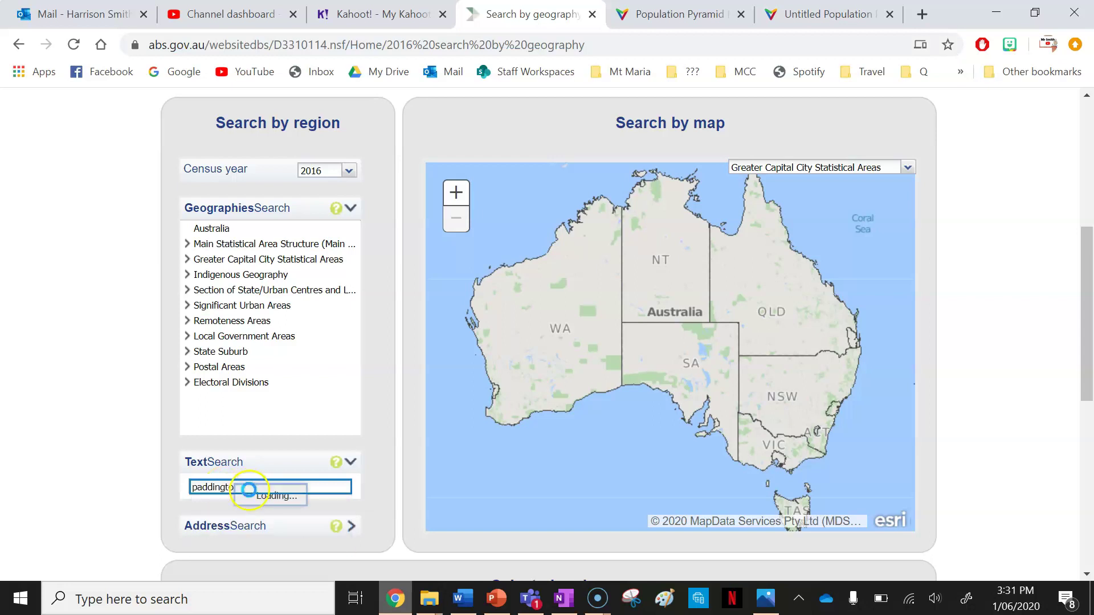
click(256, 365)
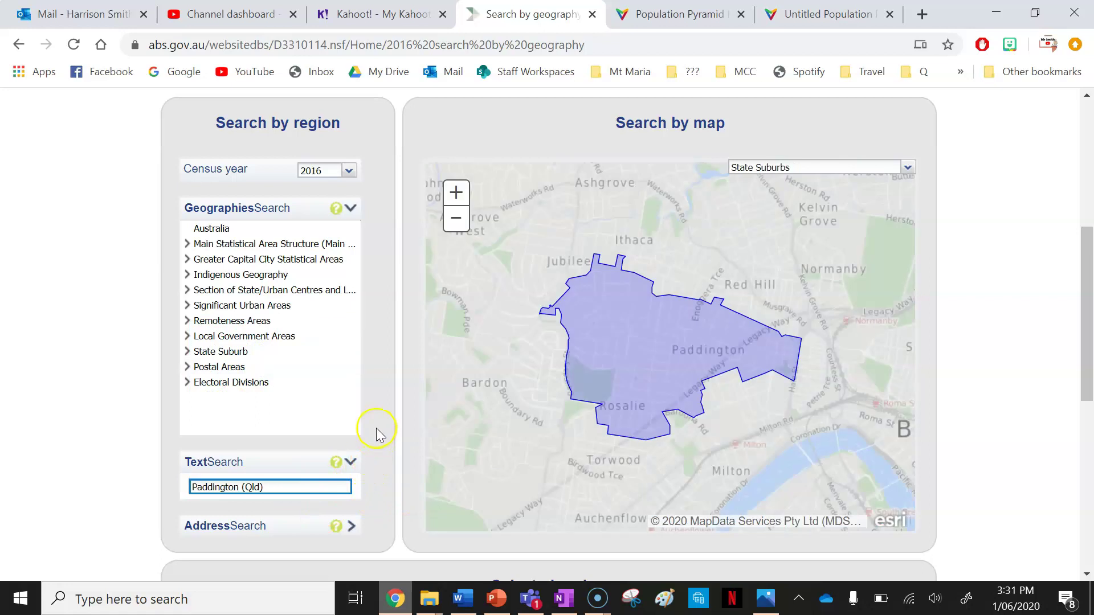
scroll(376, 444, down, 3)
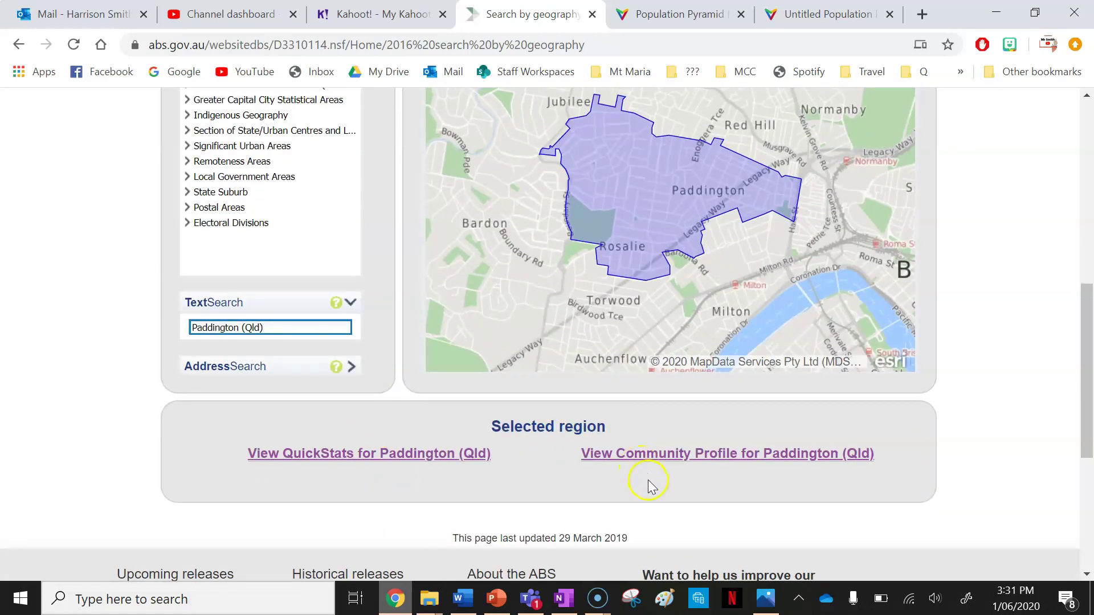
scroll(651, 486, up, 1)
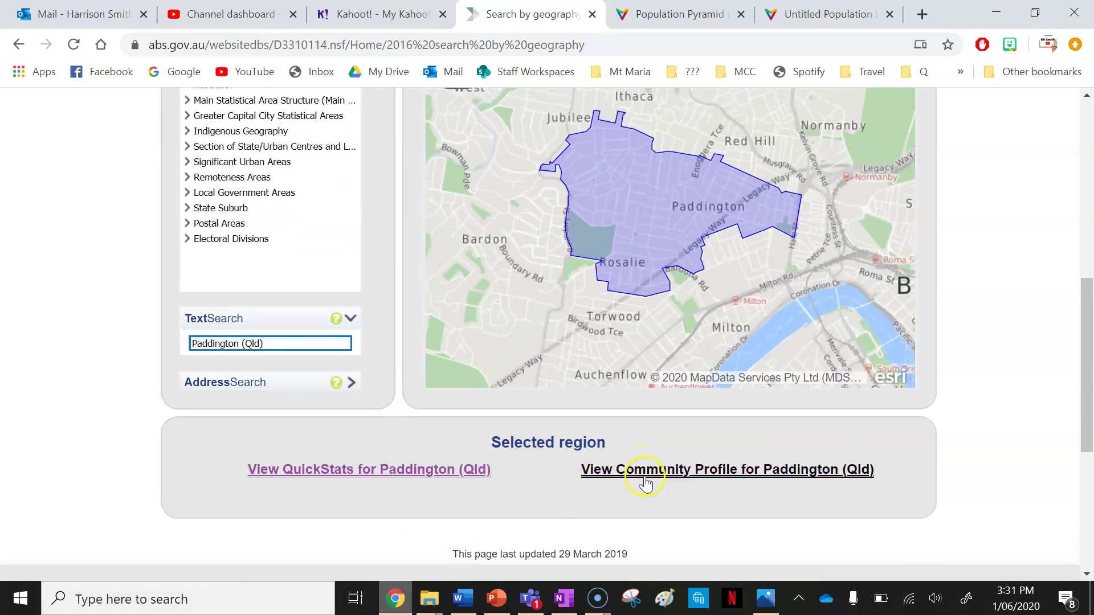
click(669, 478)
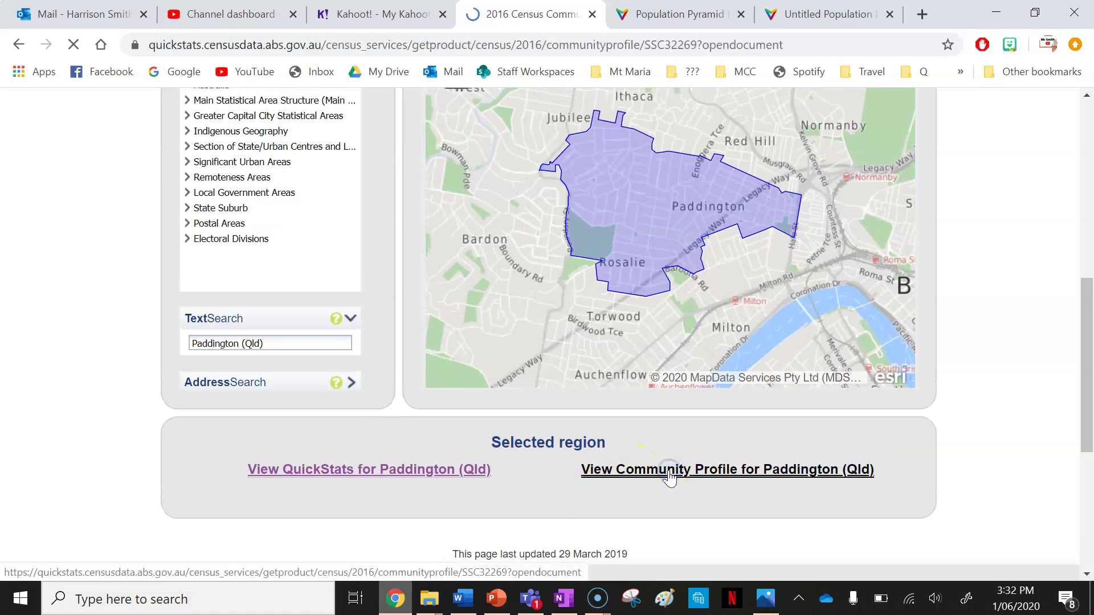
scroll(376, 393, down, 3)
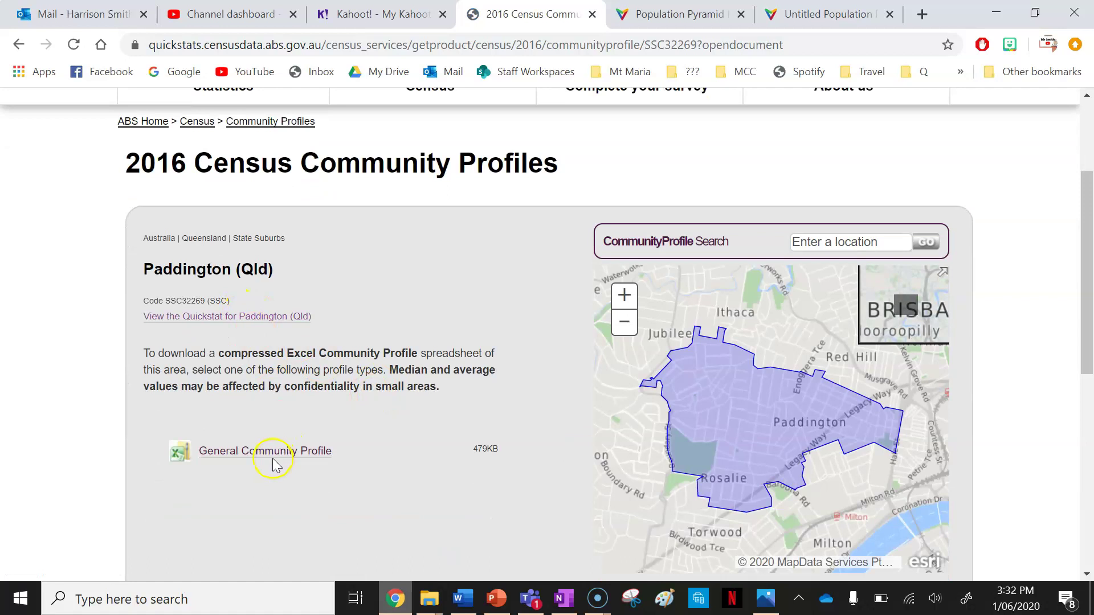
- Download the General Community Profile zip and open workbook GCP_SSC32269 in Excel
click(266, 457)
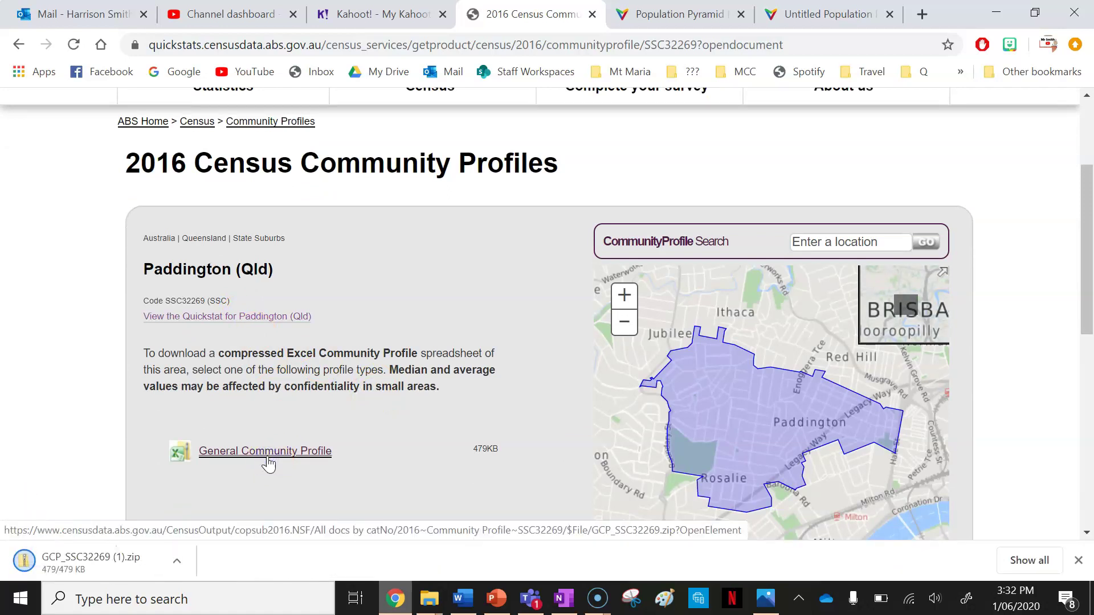
click(96, 565)
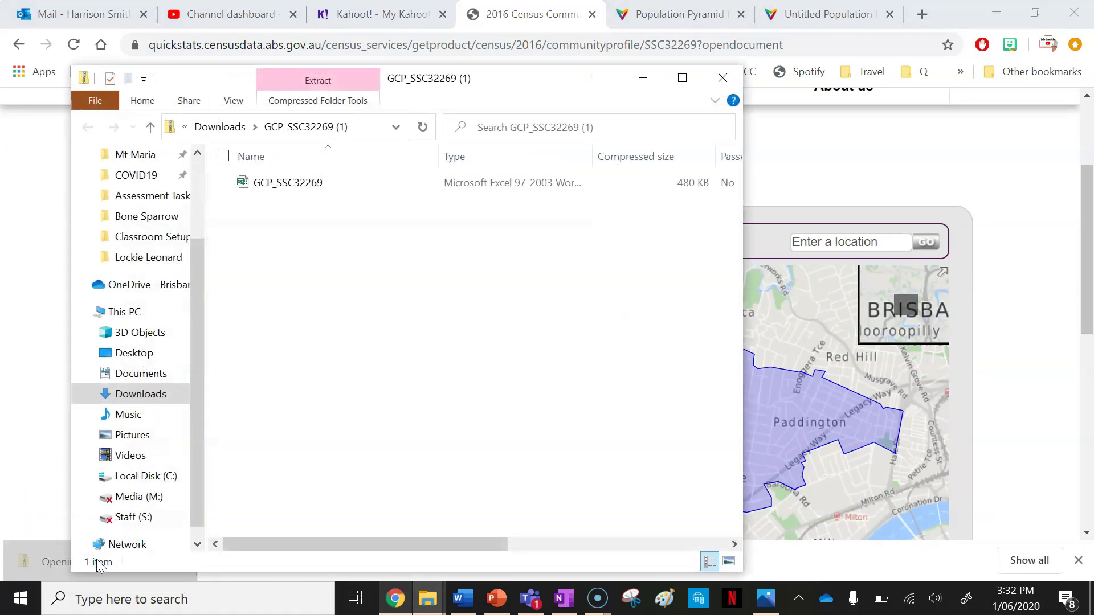
double_click(283, 184)
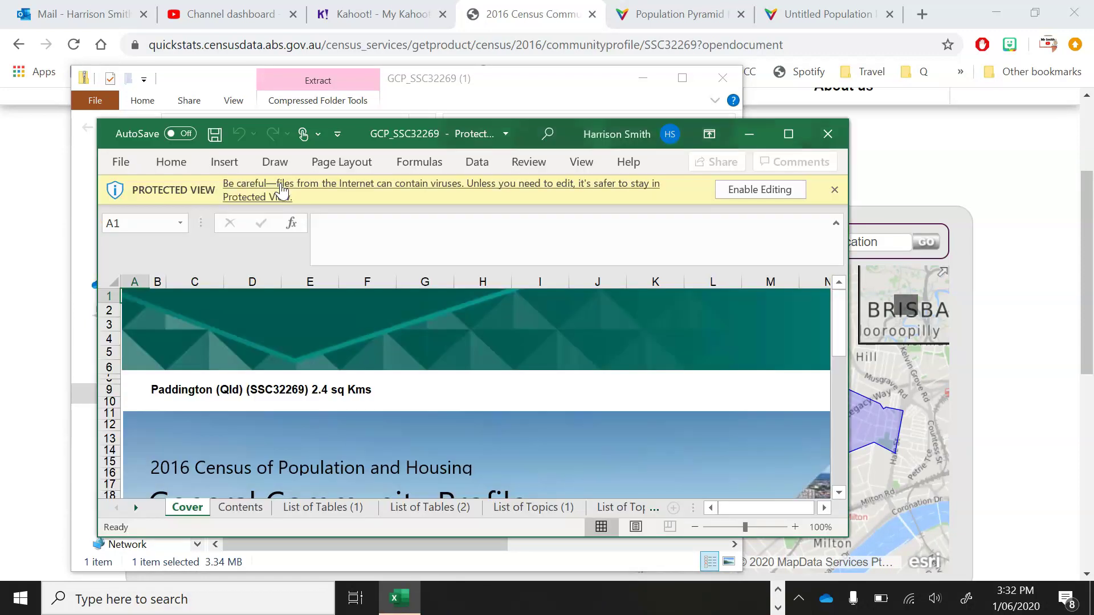
- Maximize the workbook and follow the List of Tables link to the G04 Age by Sex sheet
click(807, 141)
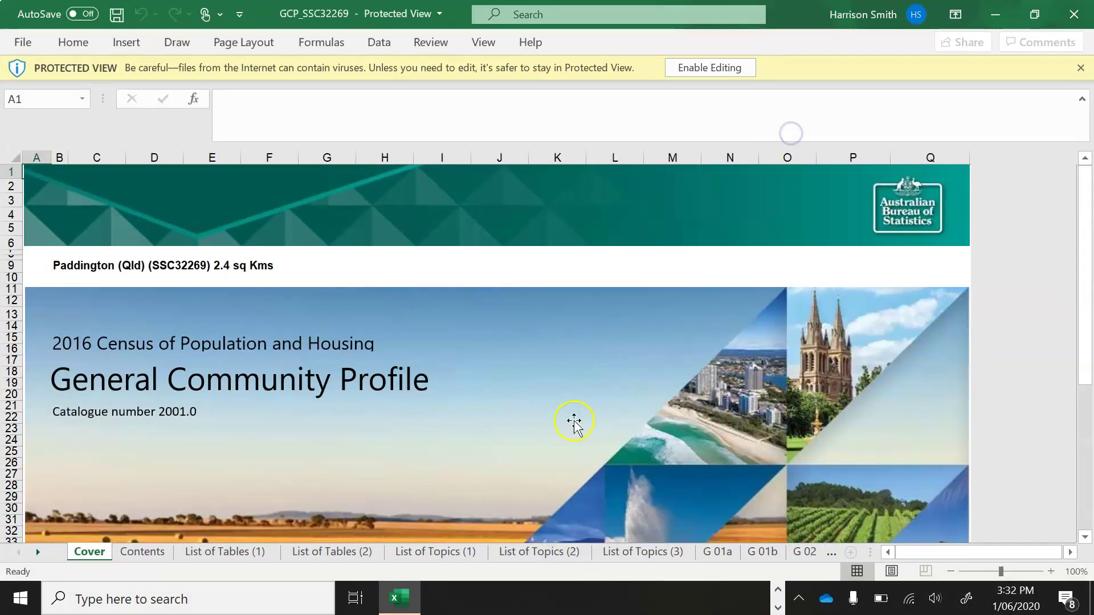
click(216, 552)
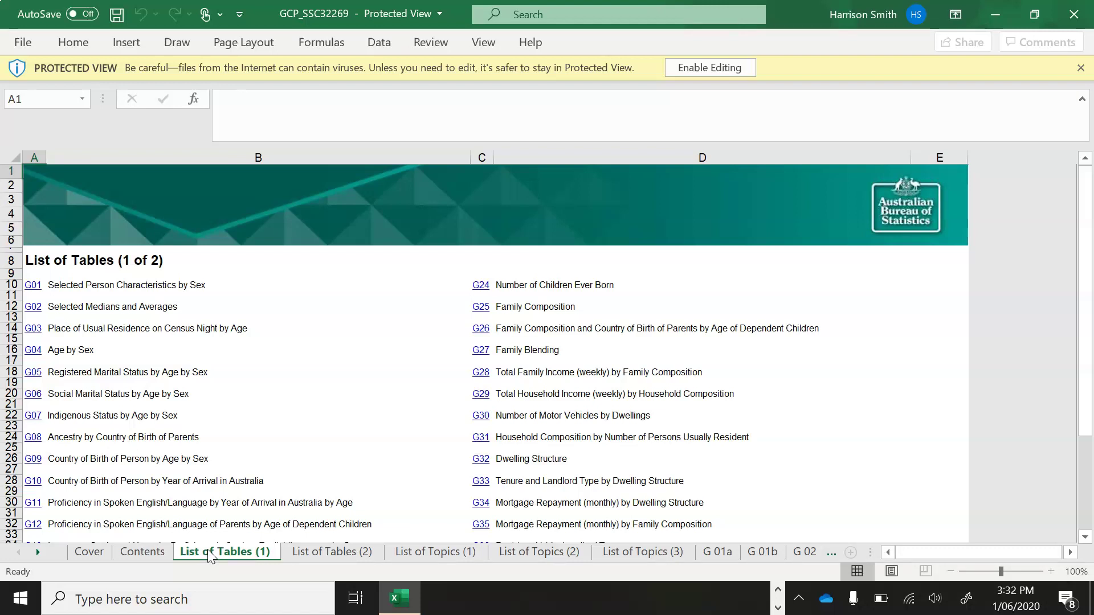
click(33, 351)
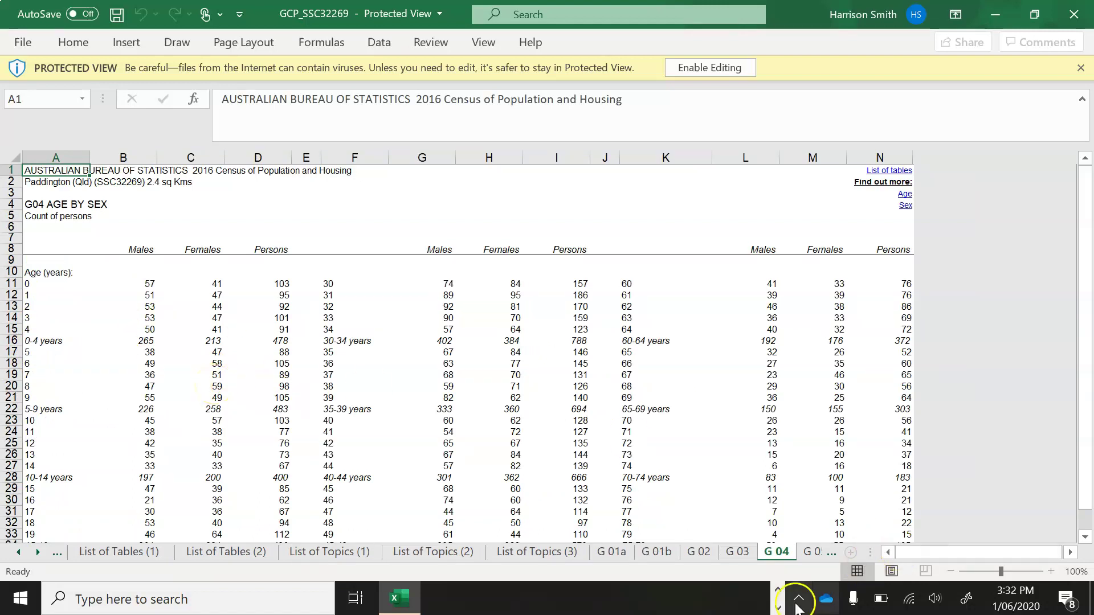
- Close the stray Photos viewer, enable editing, and select the 0-4 male count 265 in B16
click(778, 591)
click(752, 599)
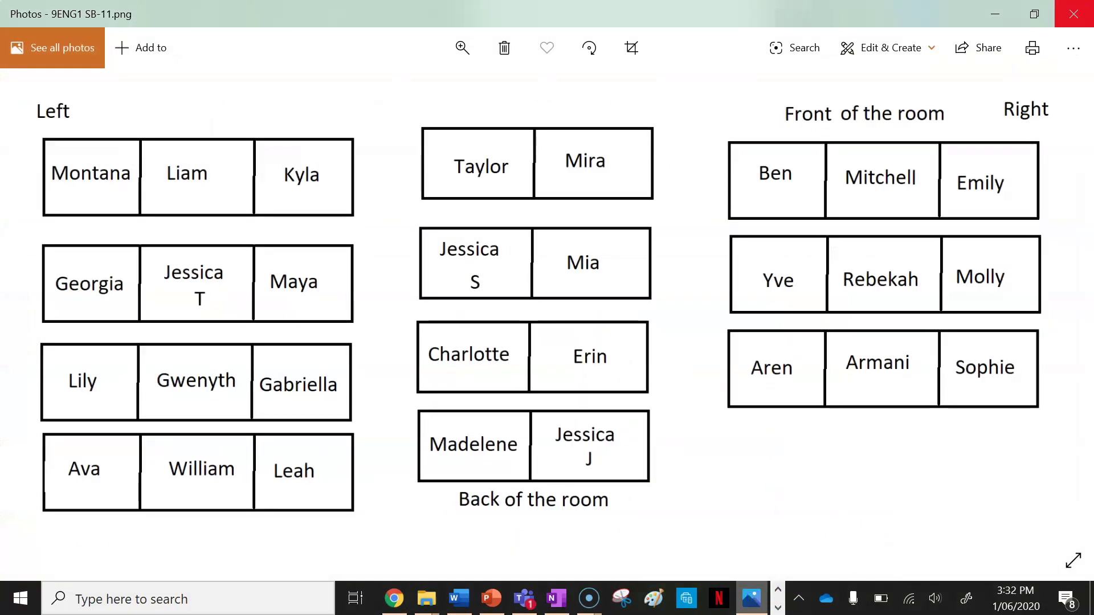
key(alt+F4)
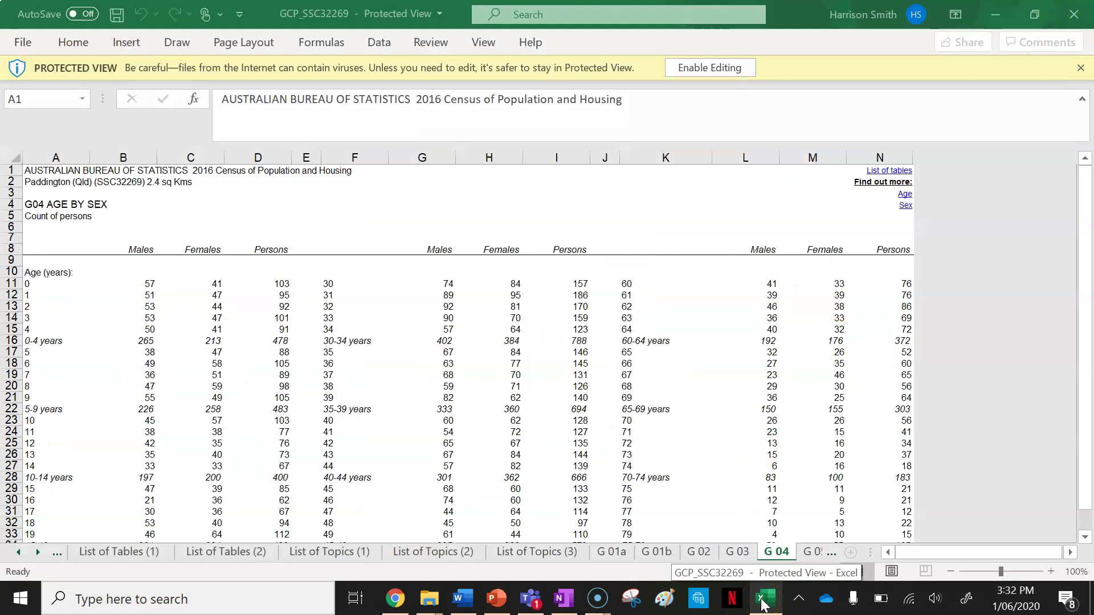
click(395, 602)
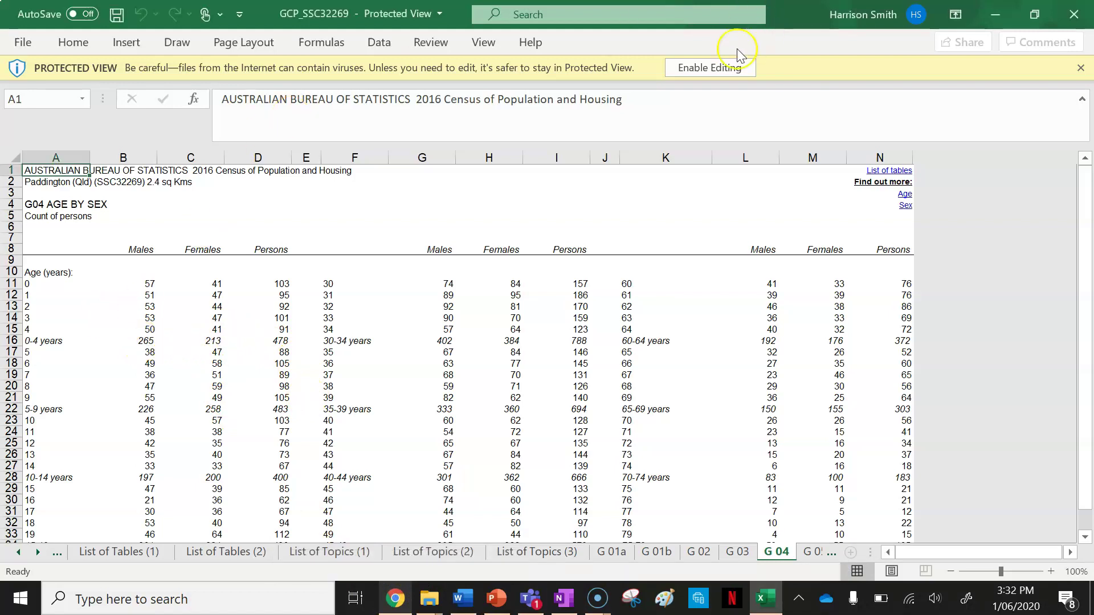
click(715, 66)
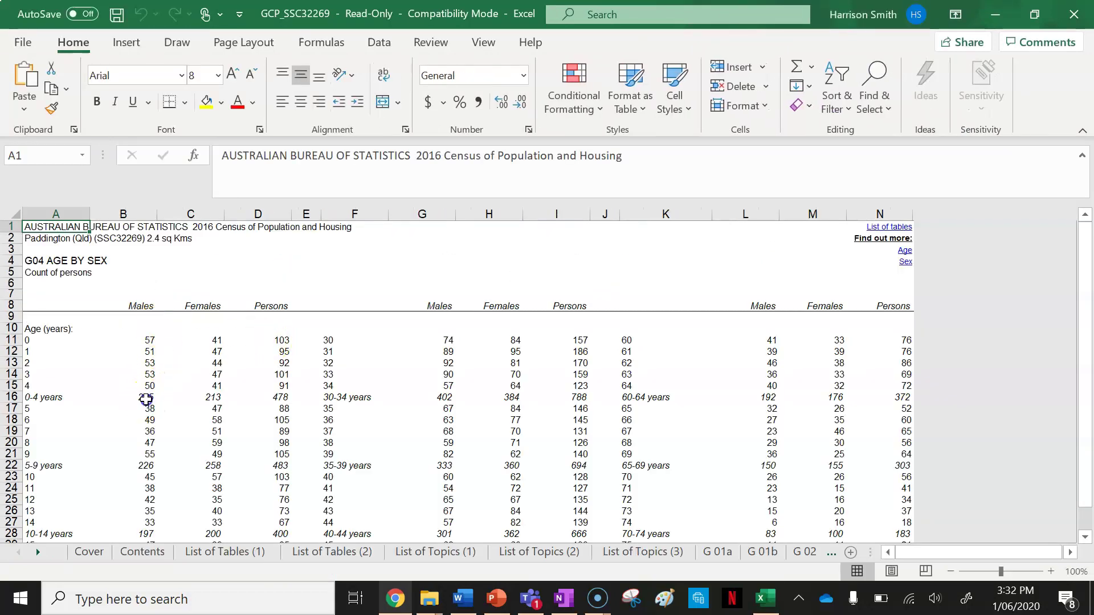
click(140, 396)
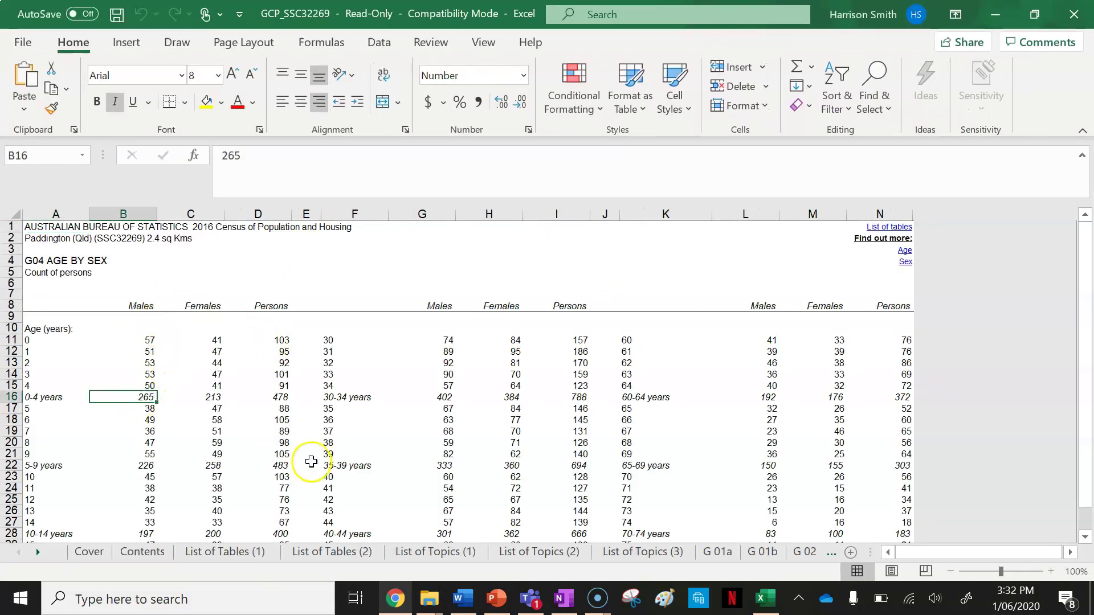
click(397, 603)
- Select the pyramid's 0 - 4 bar and set its Male value to 265
click(821, 13)
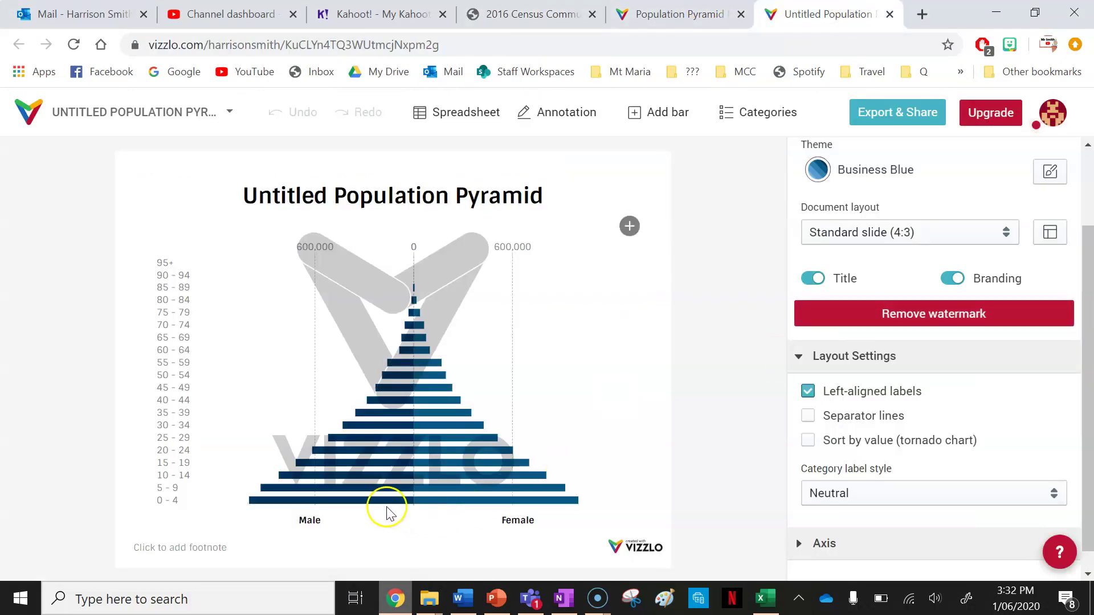
click(387, 509)
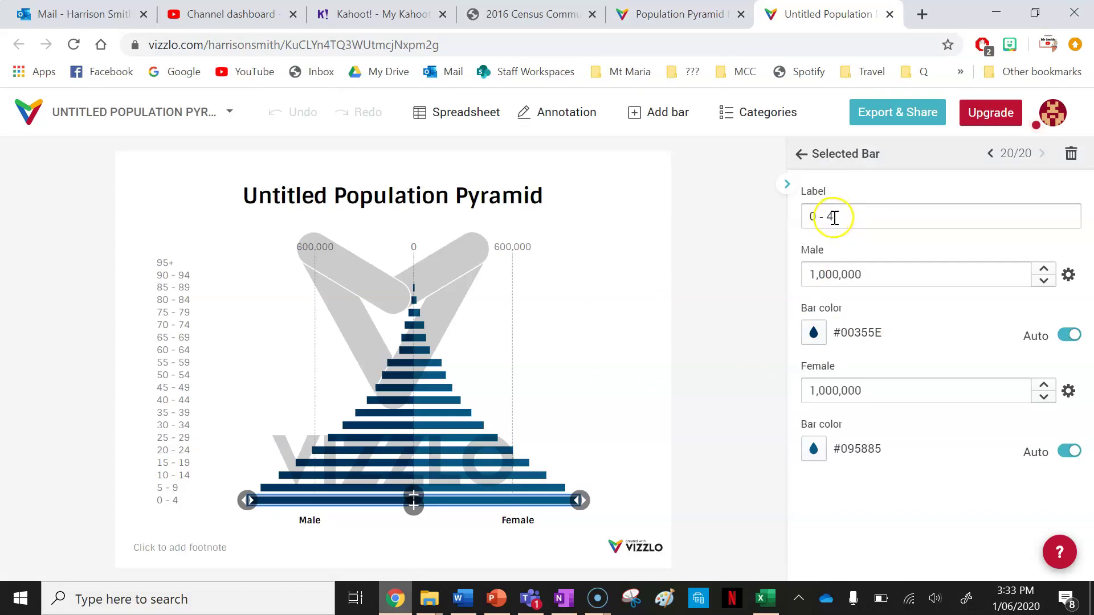
drag(871, 274, 795, 276)
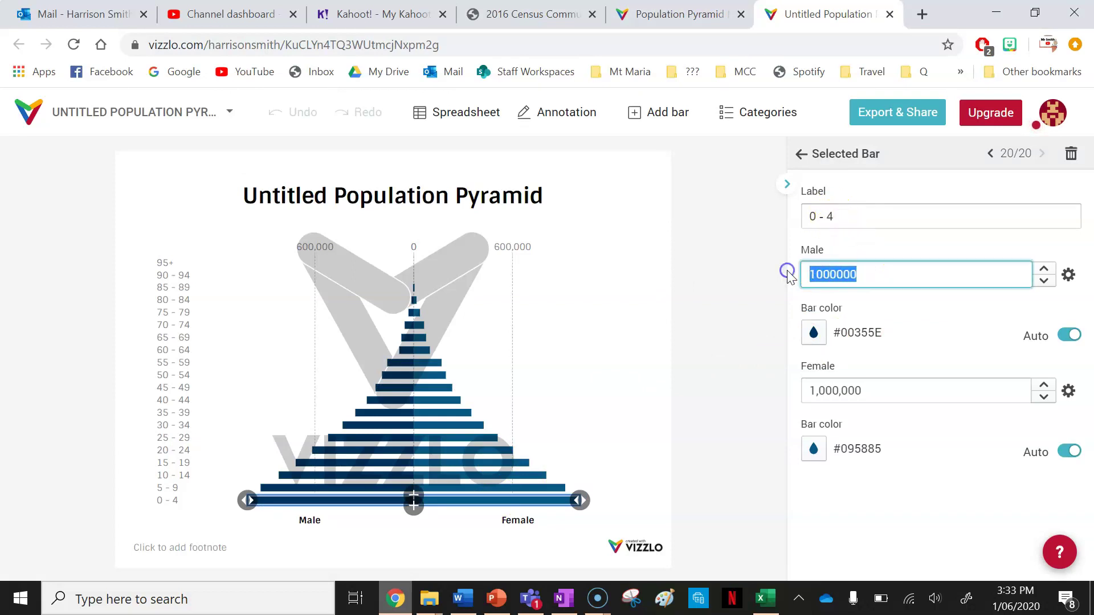
click(765, 598)
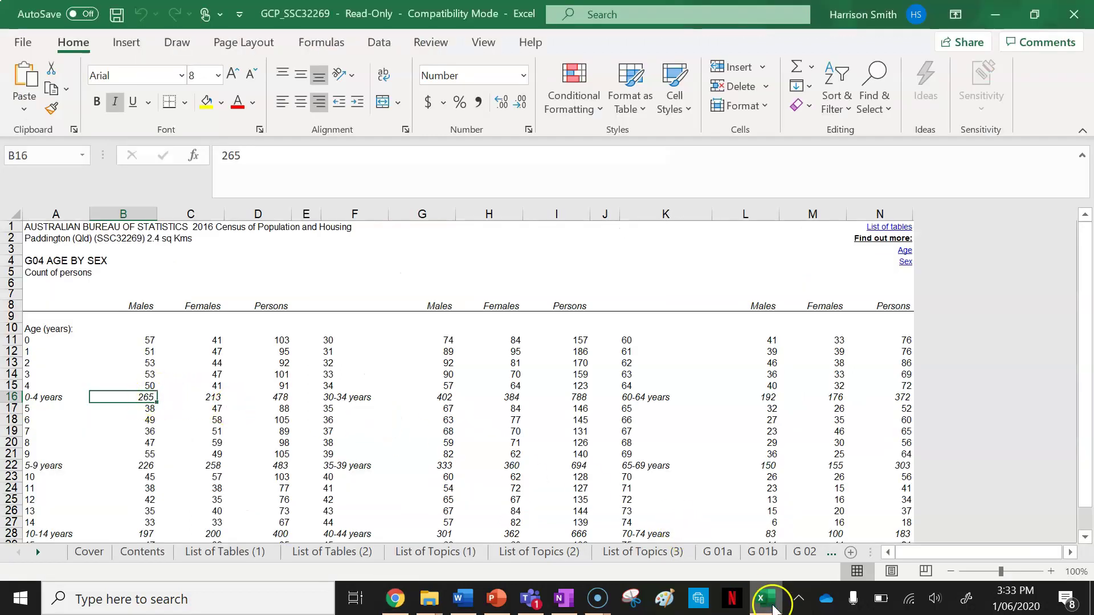
click(773, 607)
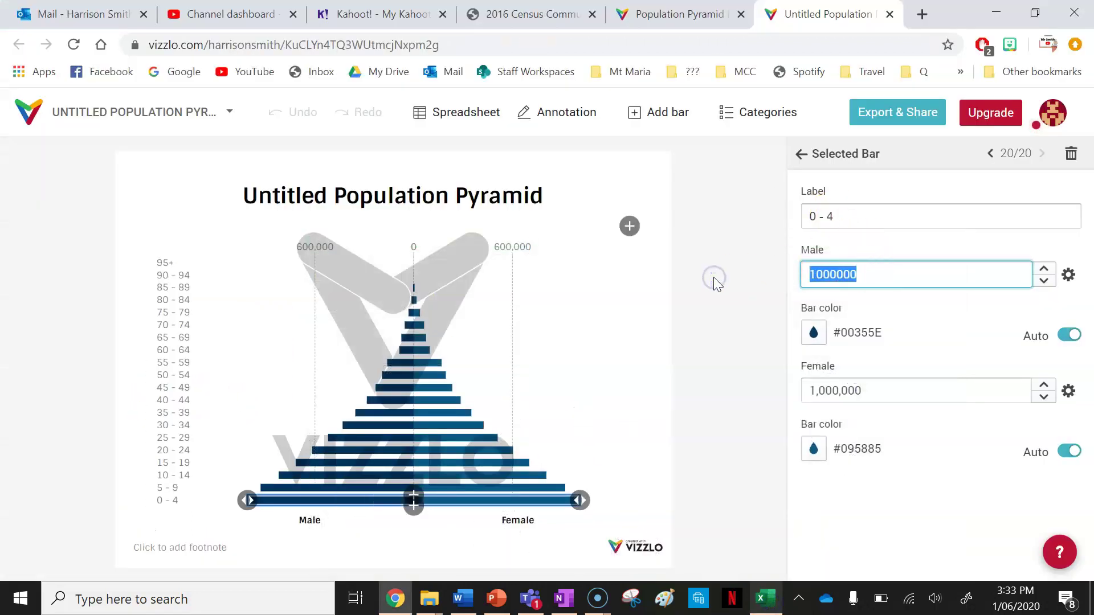
text(265)
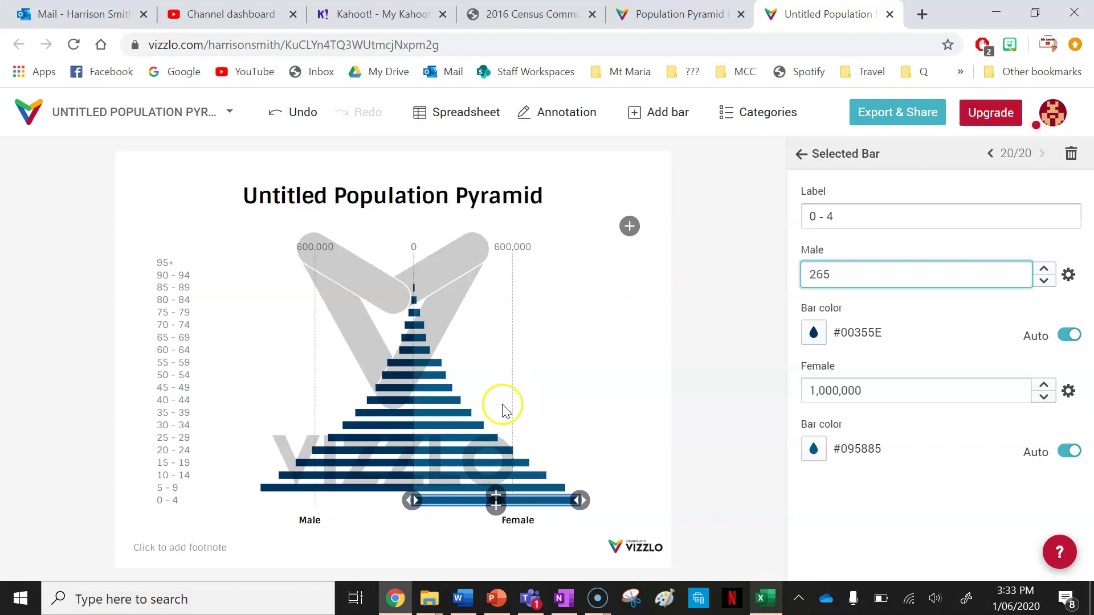
- Replace the 0 - 4 bar's Female value with 213 copied from cell C16
click(949, 394)
key(ctrl+a)
key(BackSpace)
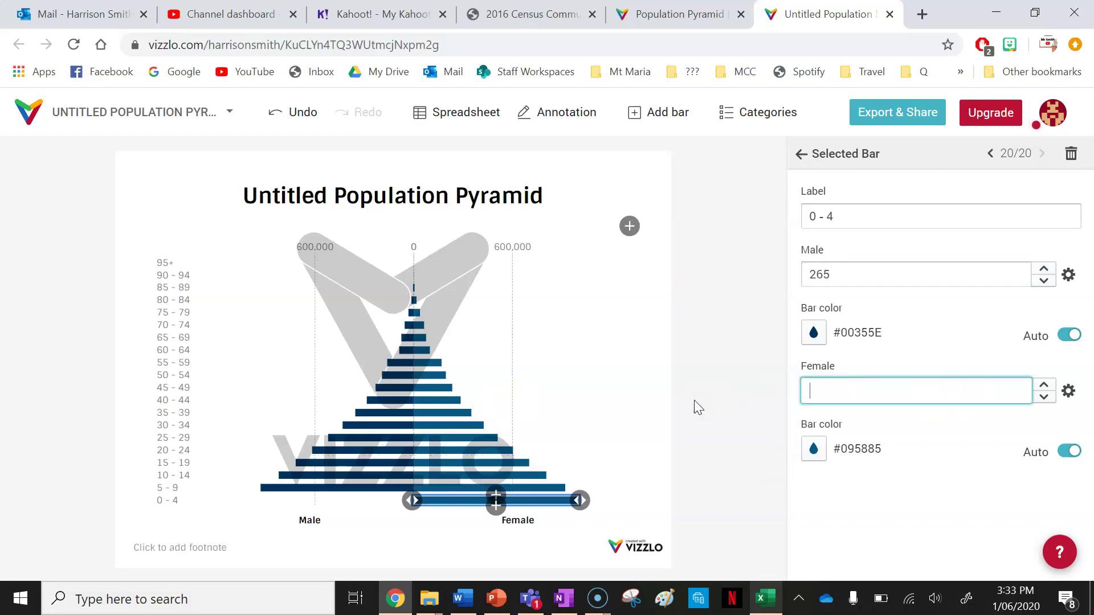
click(765, 599)
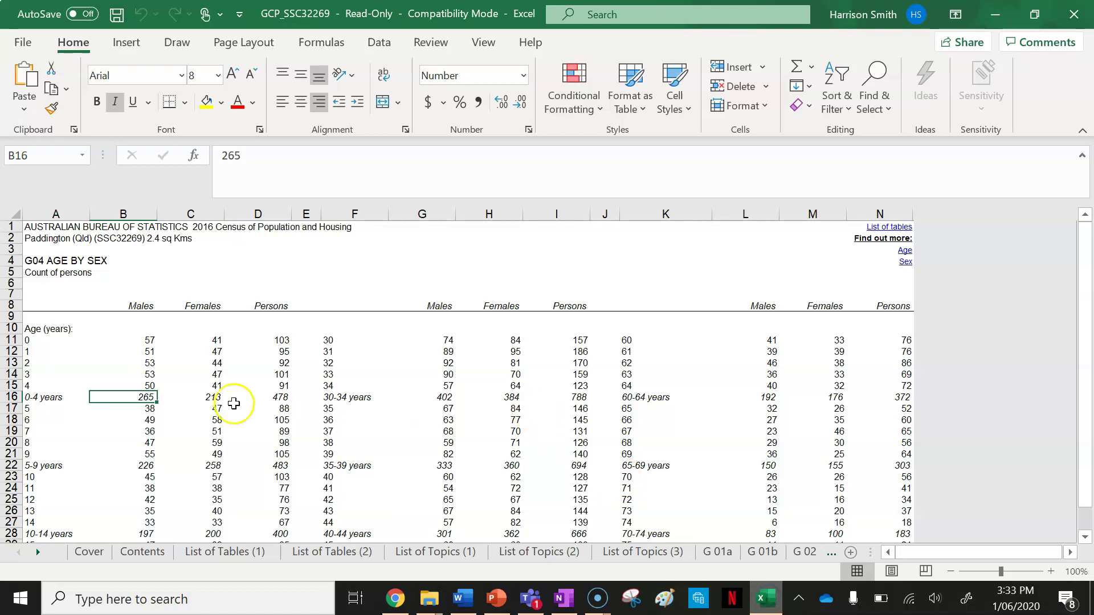
click(211, 394)
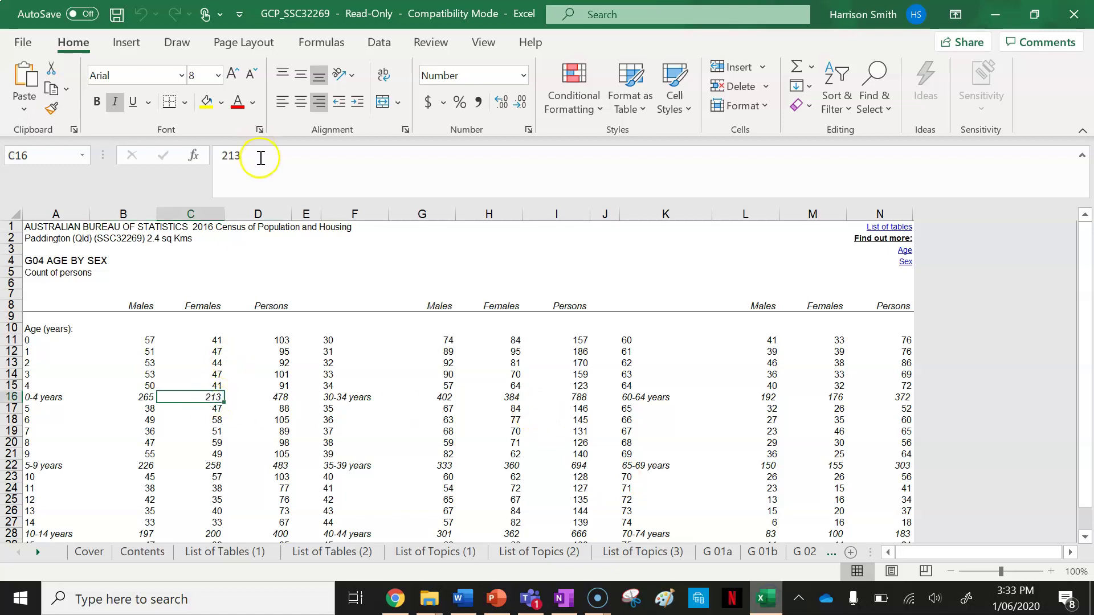
drag(251, 156, 205, 159)
key(ctrl+c)
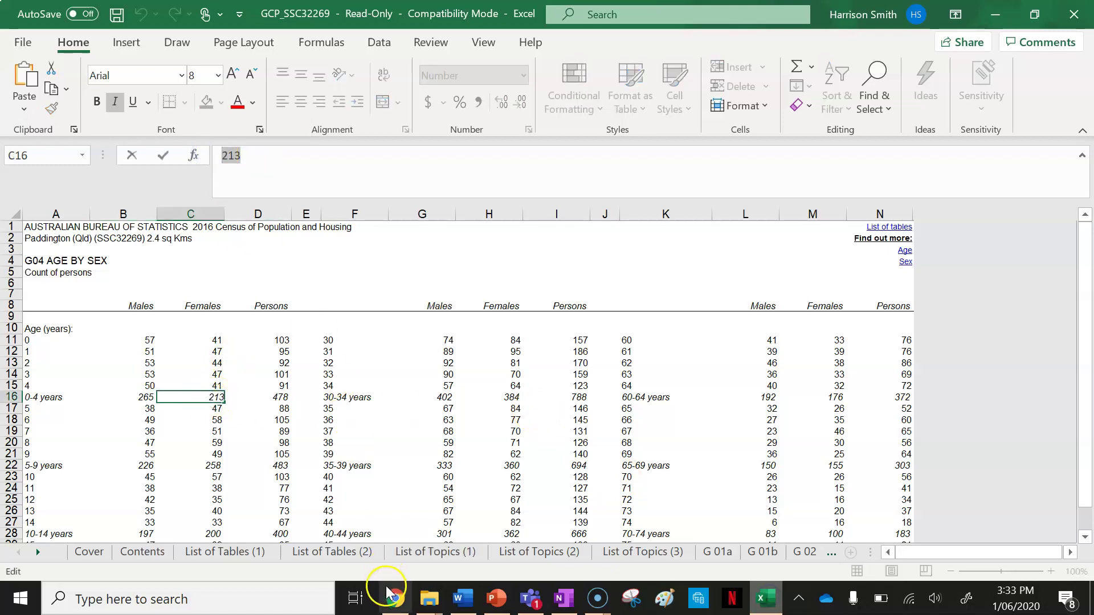
click(395, 599)
key(ctrl+v)
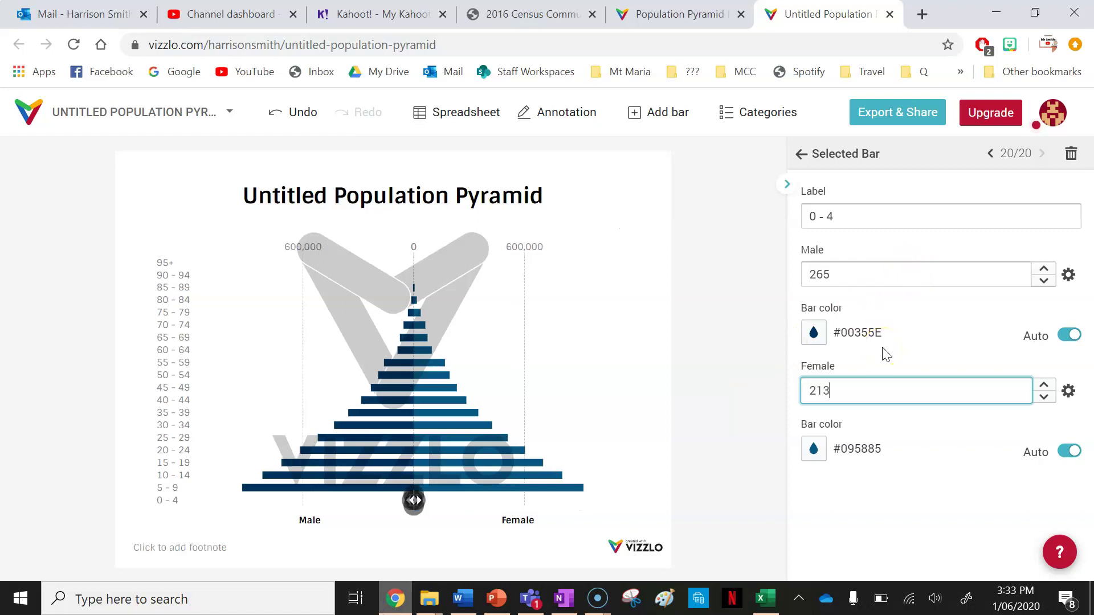
click(453, 541)
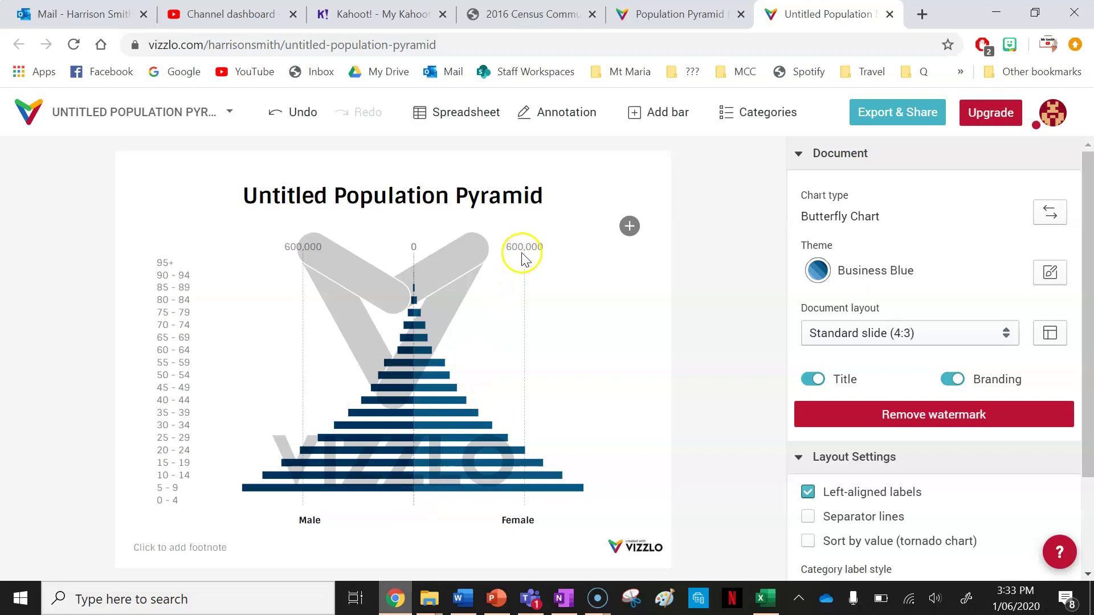
- Select the 5 - 9 bar and paste 226 from cell B22 as its Male value
click(429, 490)
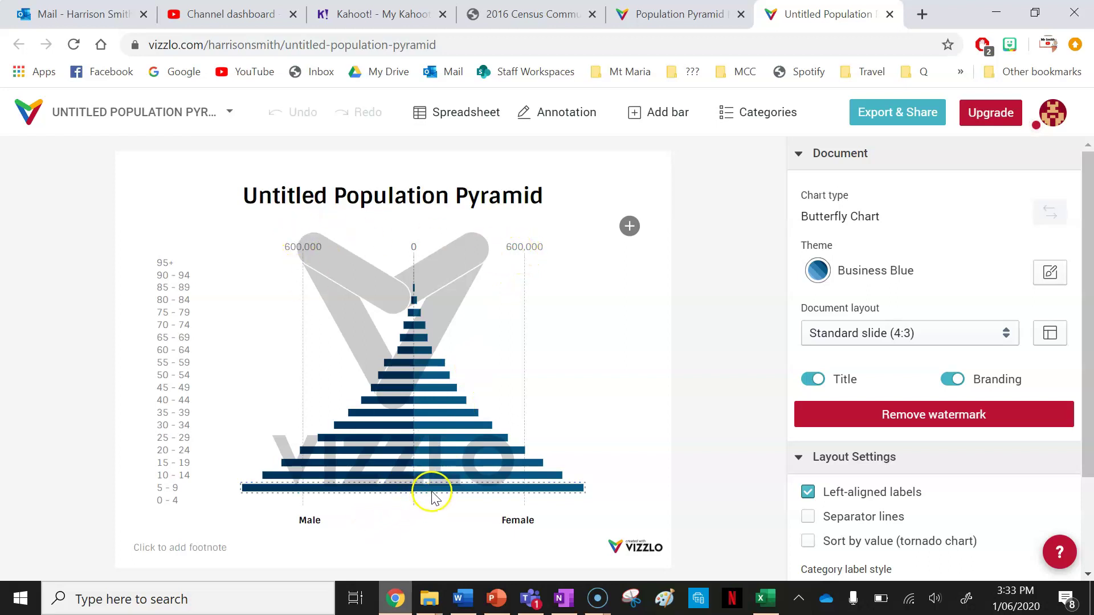
click(432, 496)
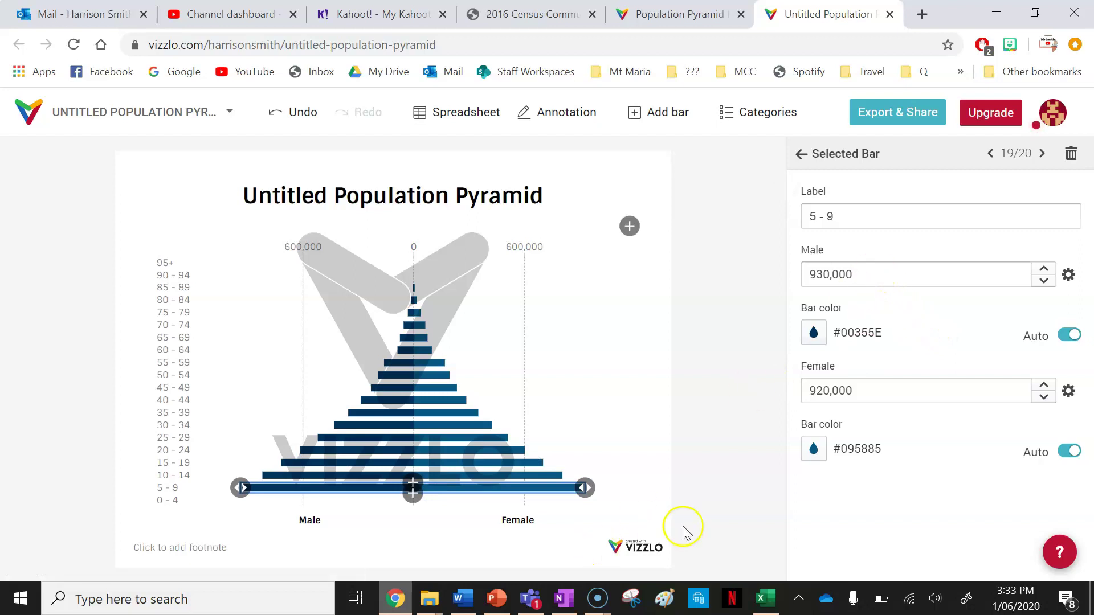
click(767, 598)
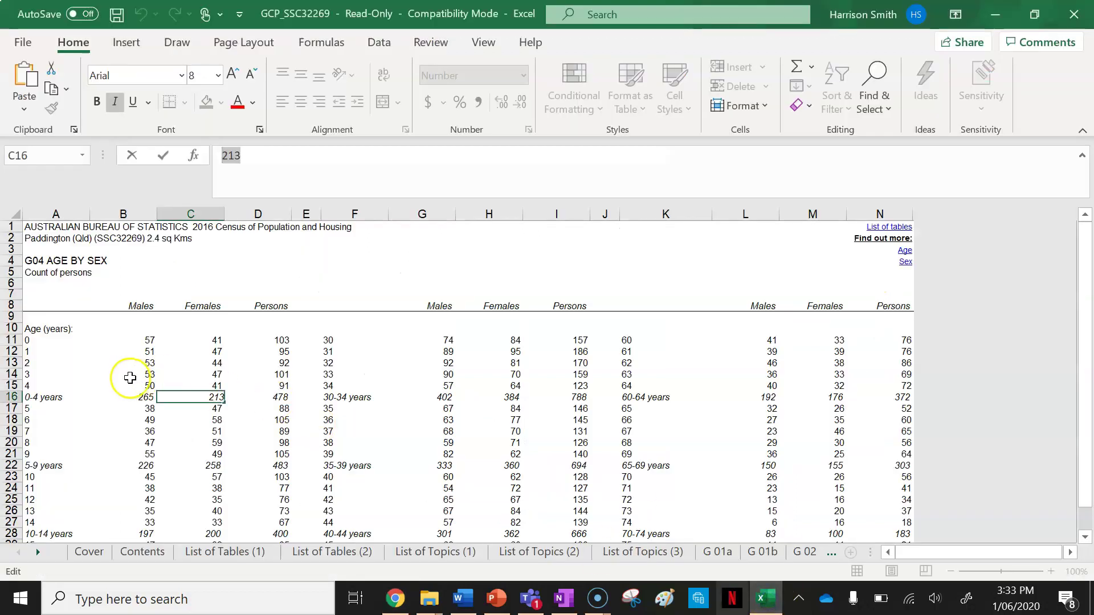
click(140, 469)
drag(240, 155, 207, 160)
key(ctrl+c)
click(395, 599)
click(894, 273)
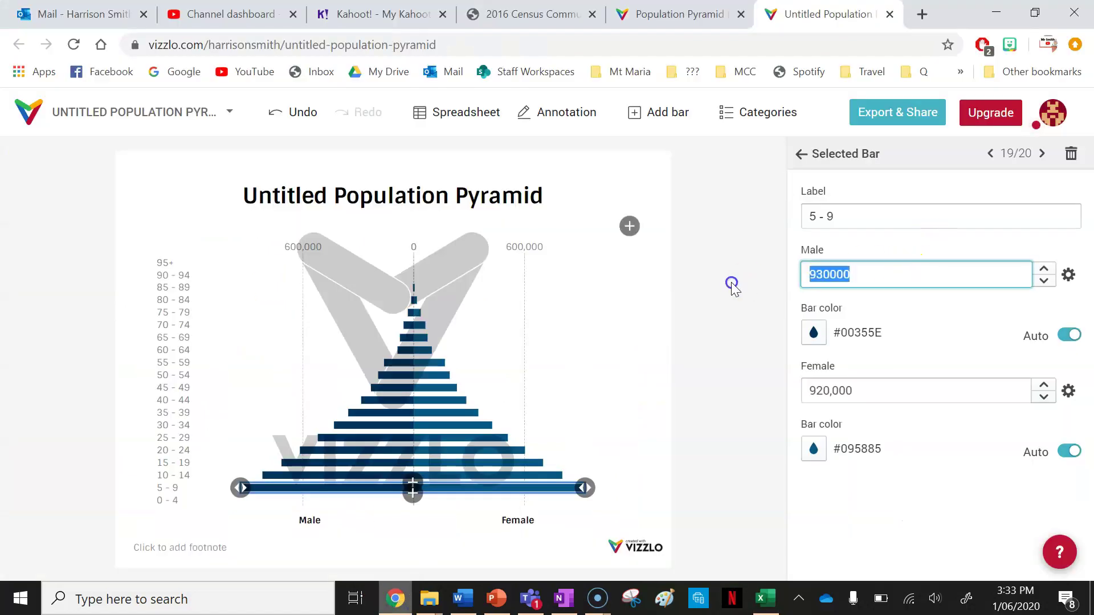
key(ctrl+v)
- Paste 258 from cell C22 as the 5 - 9 bar's Female value
click(906, 389)
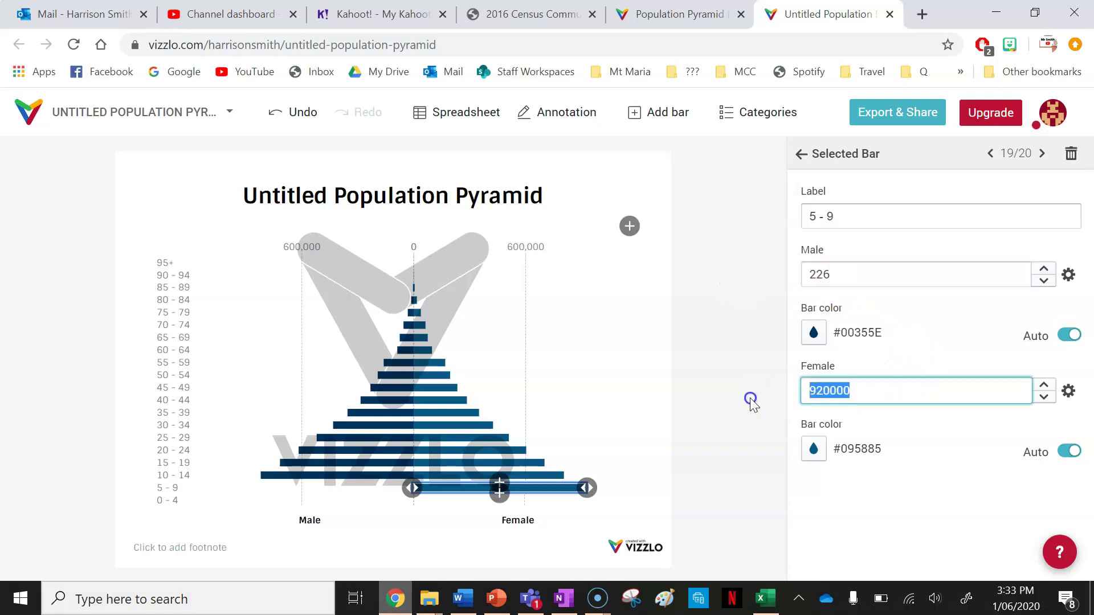
click(762, 598)
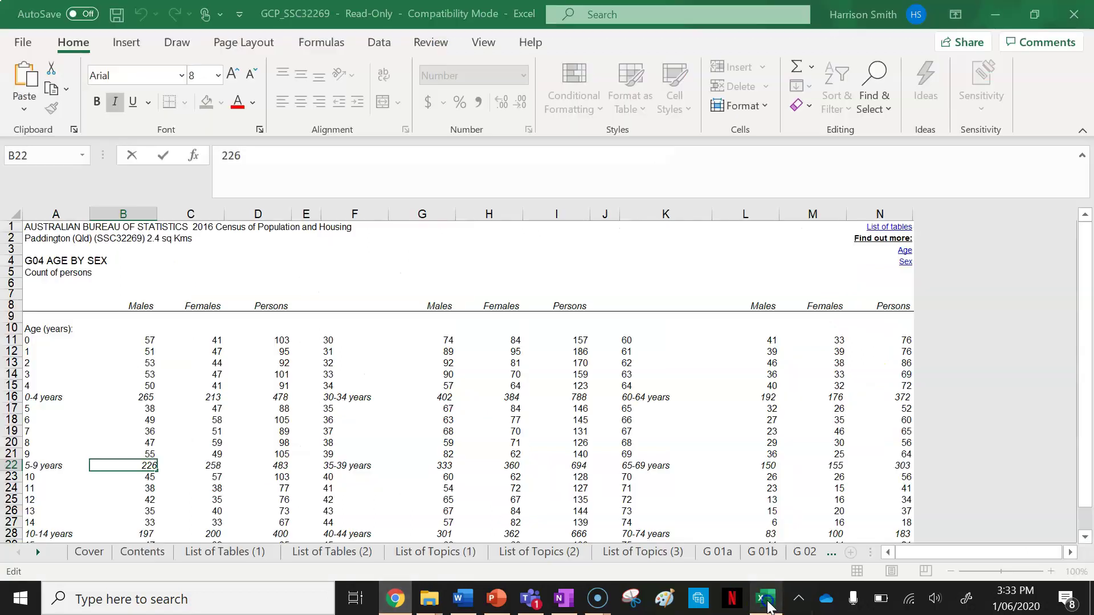
click(213, 464)
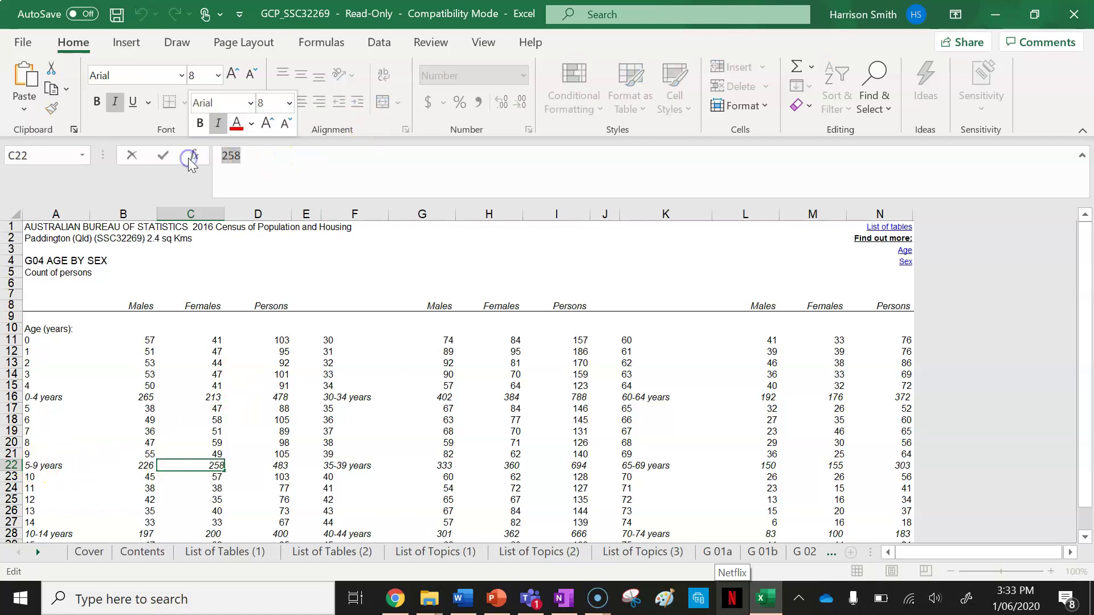
click(396, 598)
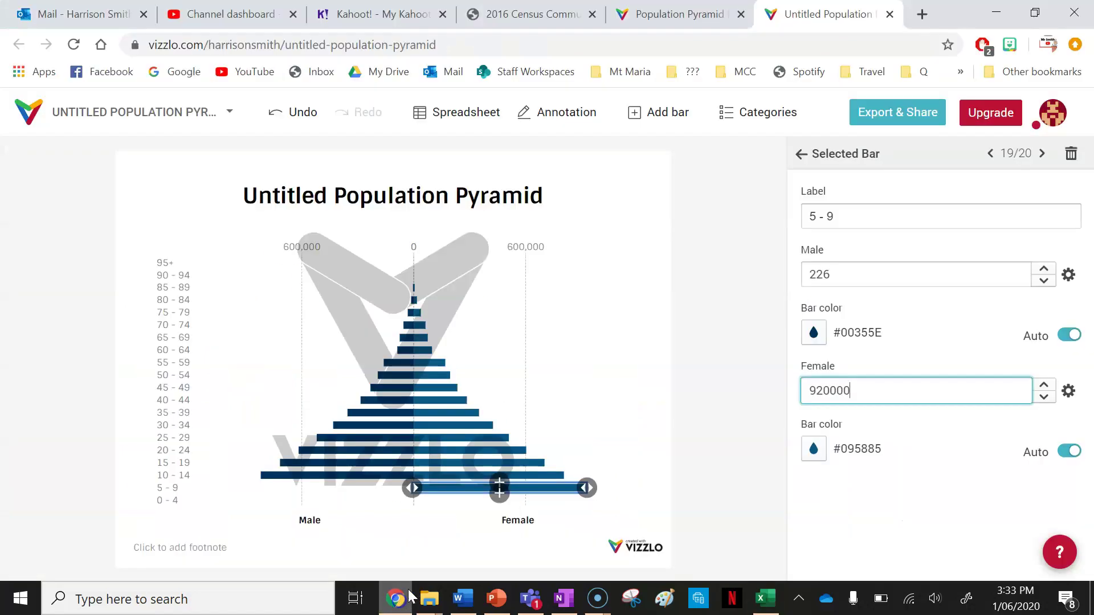
drag(896, 390, 748, 395)
key(ctrl+v)
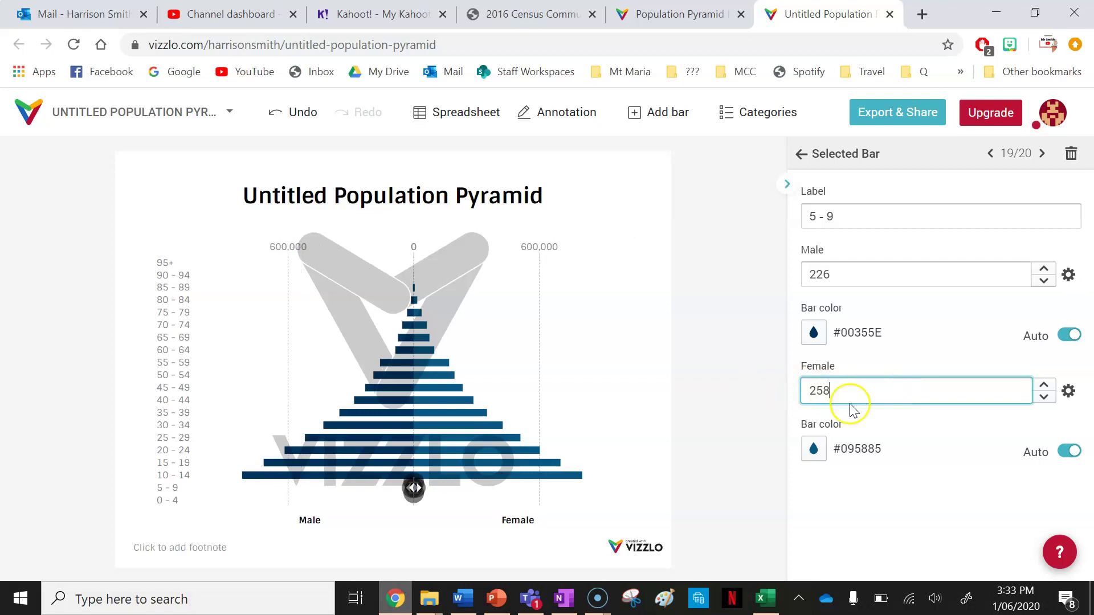
click(476, 476)
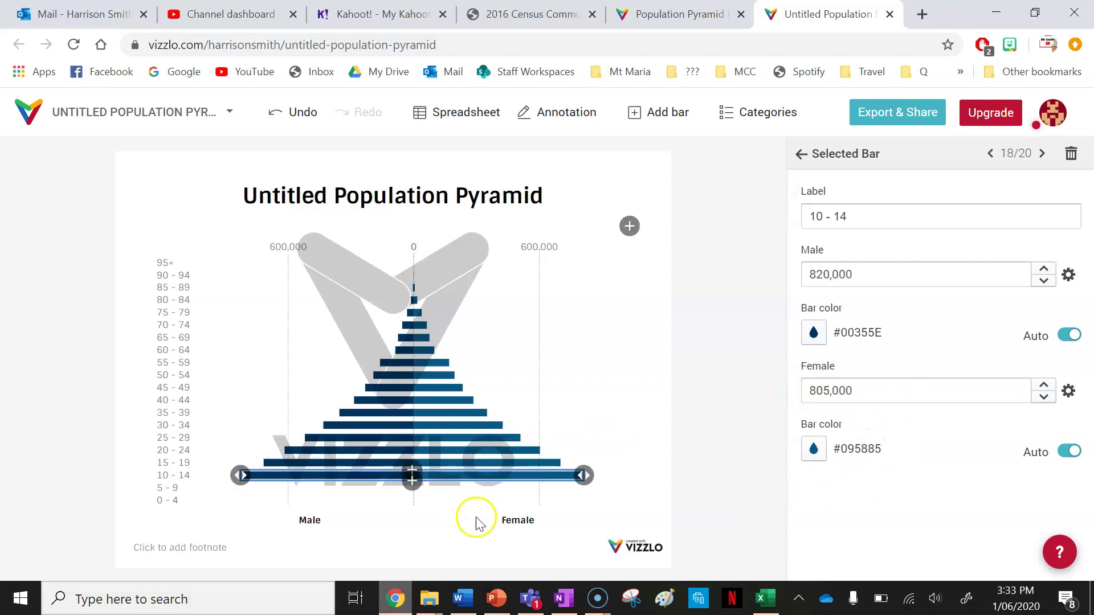
- Copy 197 from cell B28 into the 10 - 14 bar's Male value
click(765, 597)
scroll(172, 443, down, 1)
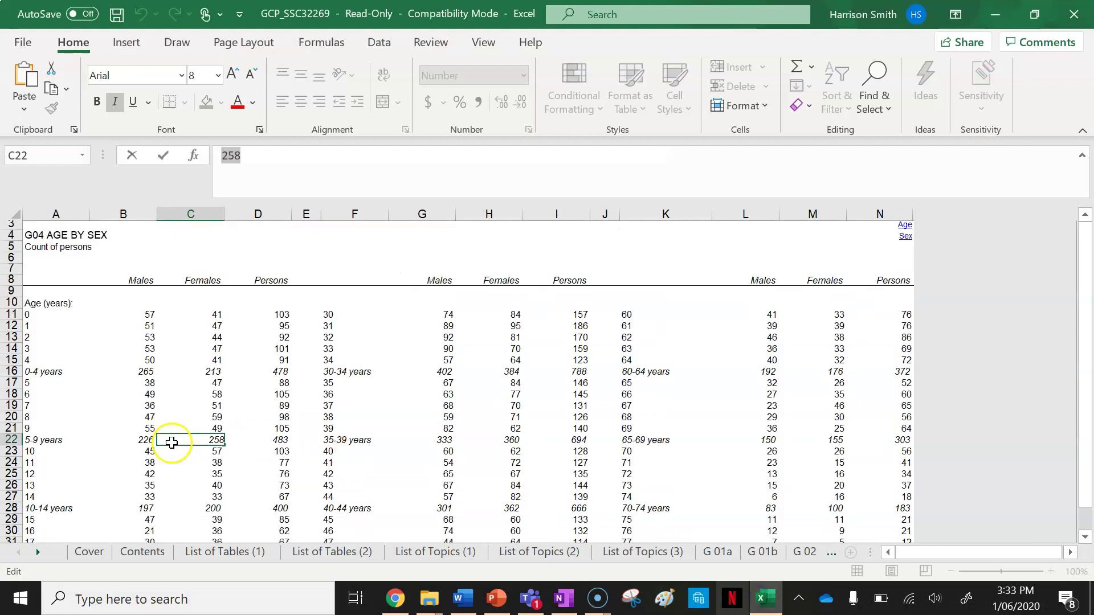
click(149, 511)
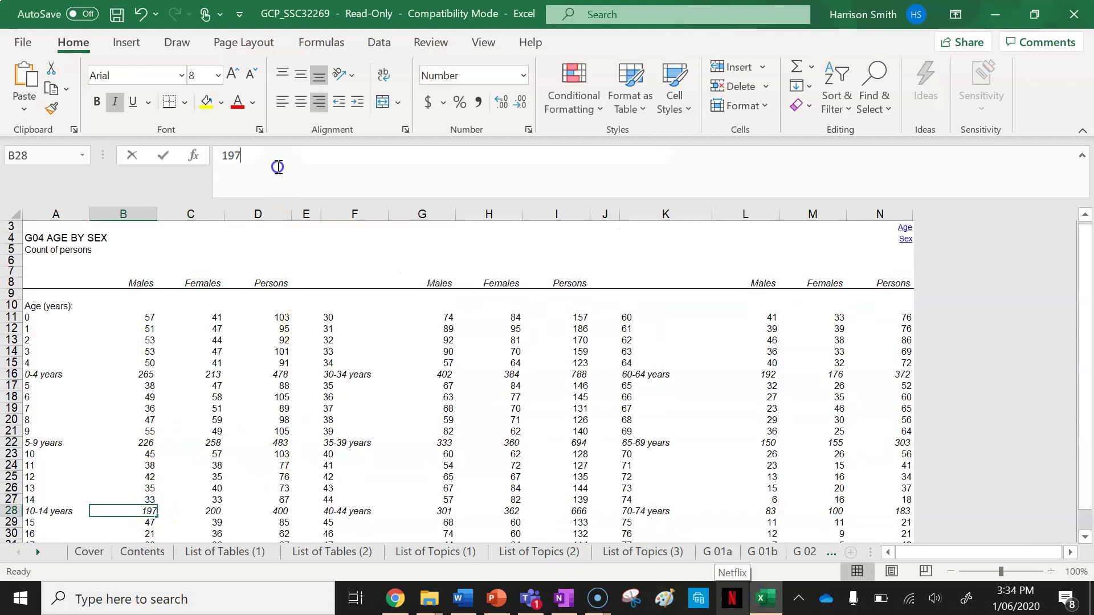
drag(278, 166, 196, 161)
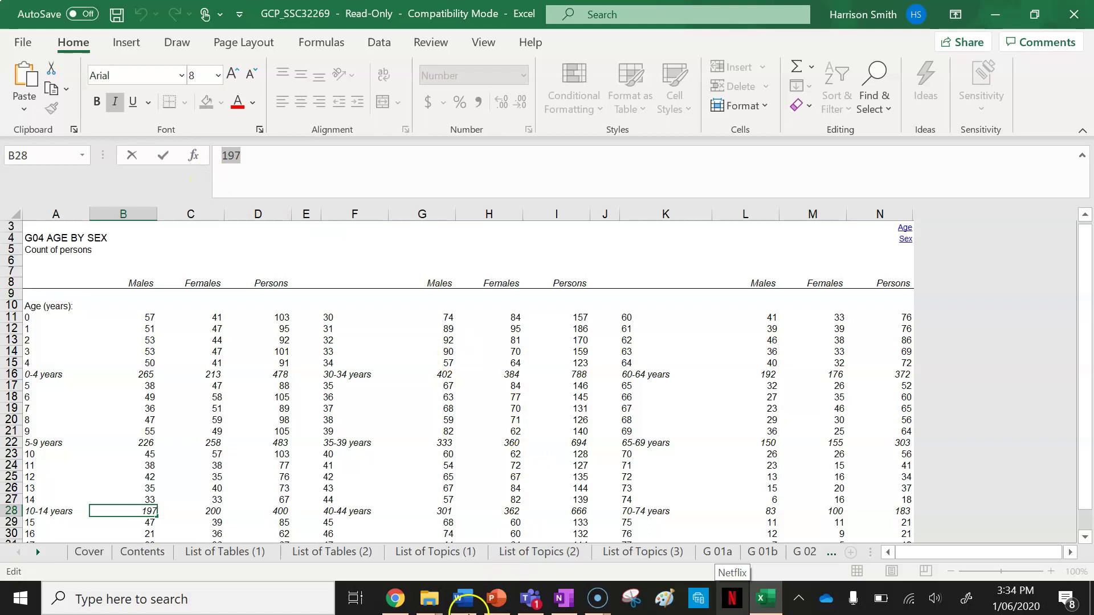
mouse_move(398, 597)
click(334, 520)
click(816, 278)
double_click(816, 278)
key(ctrl+v)
- Replace the 10 - 14 bar's Female value 805000 with 200 from cell C28
click(844, 390)
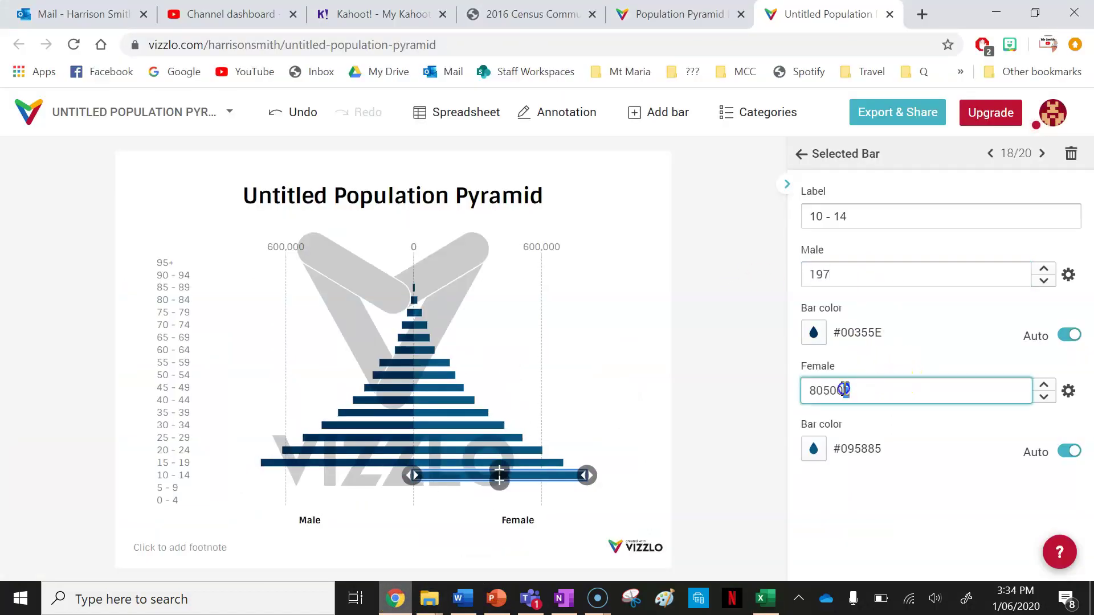
drag(844, 391, 748, 391)
key(BackSpace)
click(767, 600)
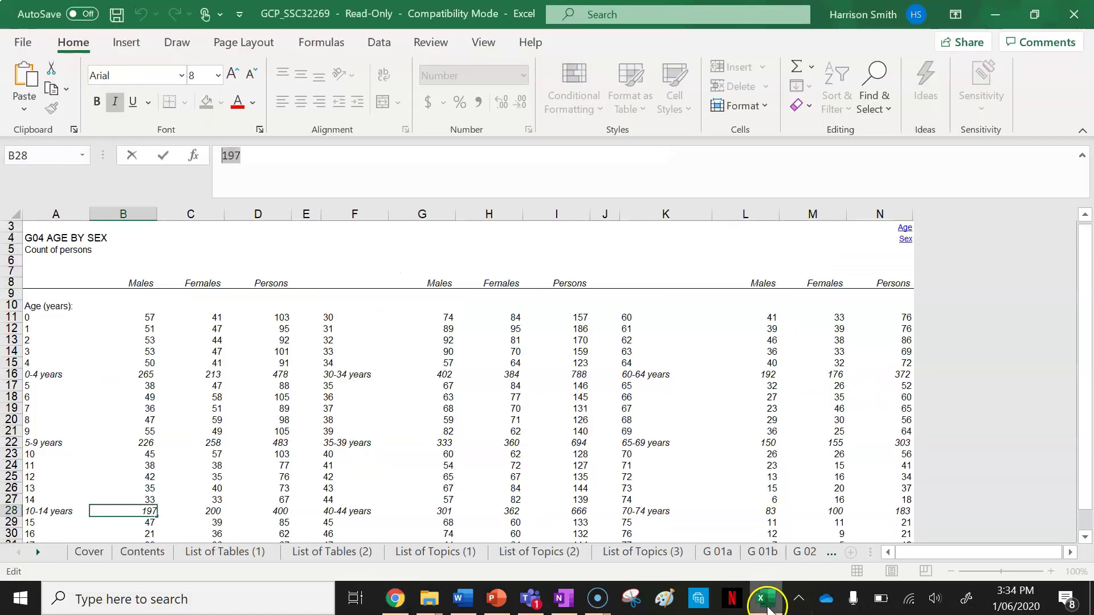
click(218, 512)
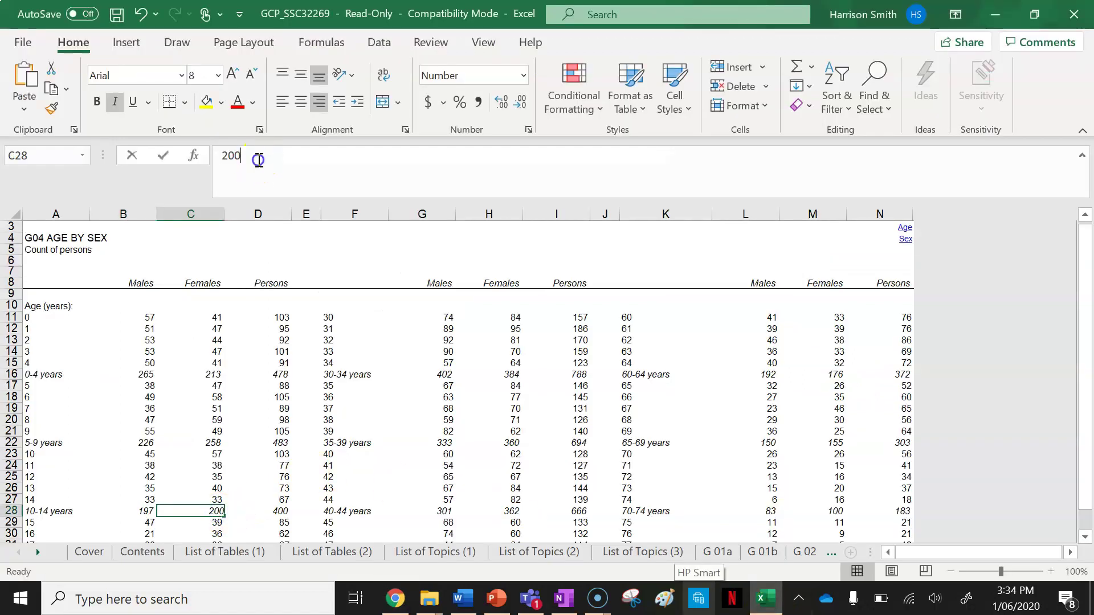
drag(258, 160, 206, 159)
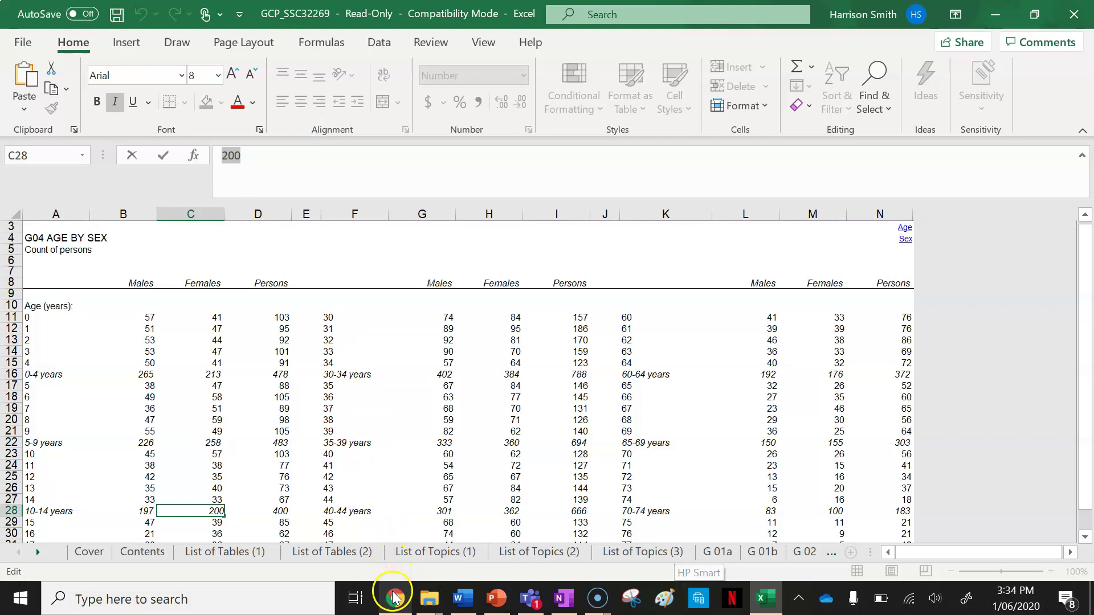
click(394, 598)
key(ctrl+v)
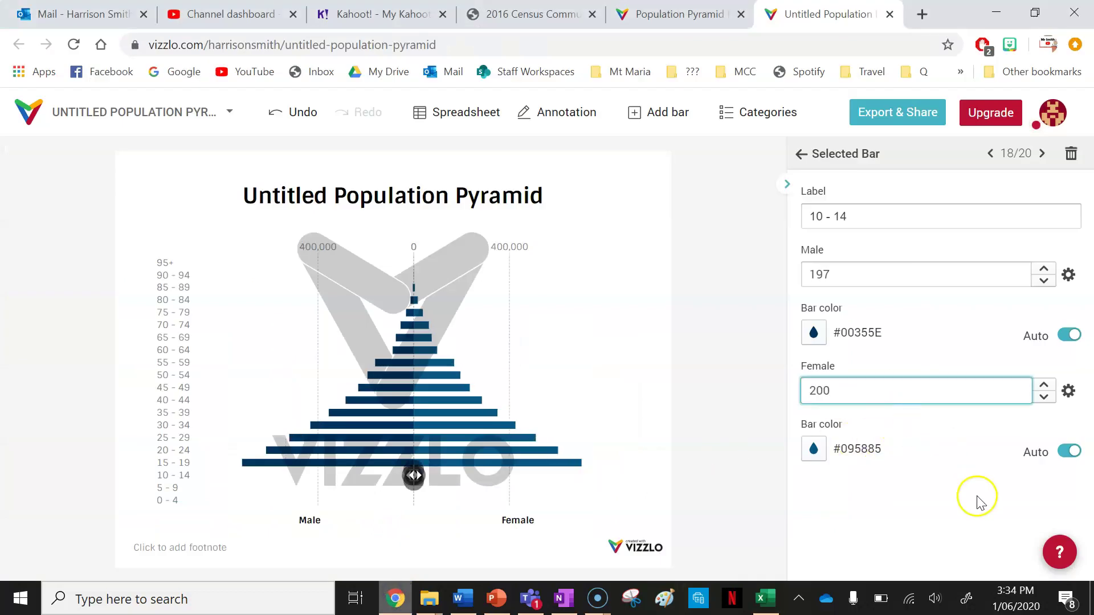
click(482, 462)
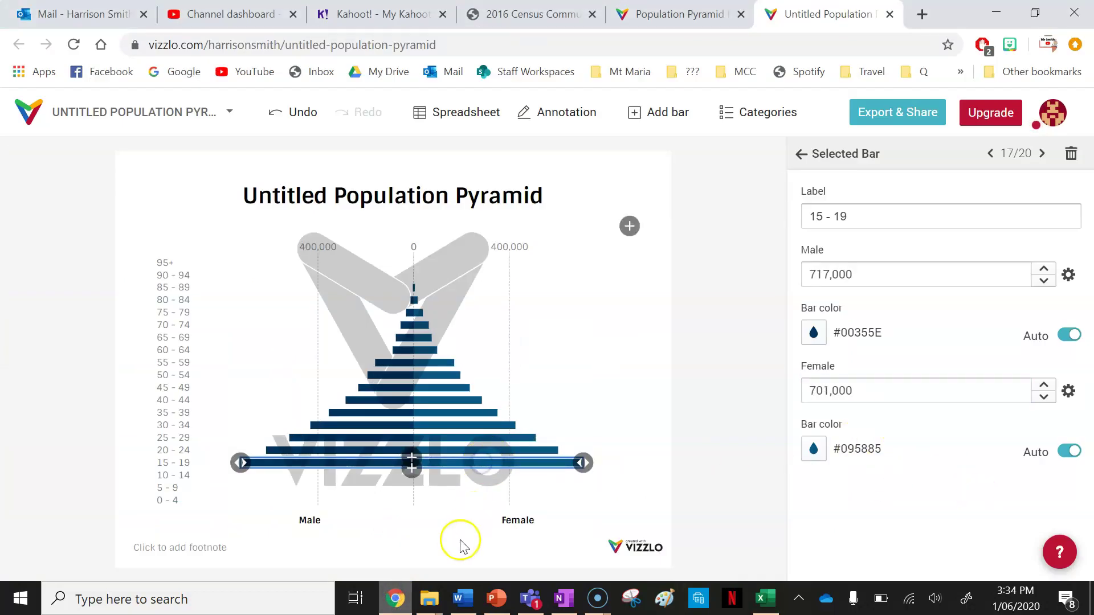
- Replace the 15-19 bar's male value 717000 with 201 from cell B34
click(767, 598)
scroll(464, 452, down, 3)
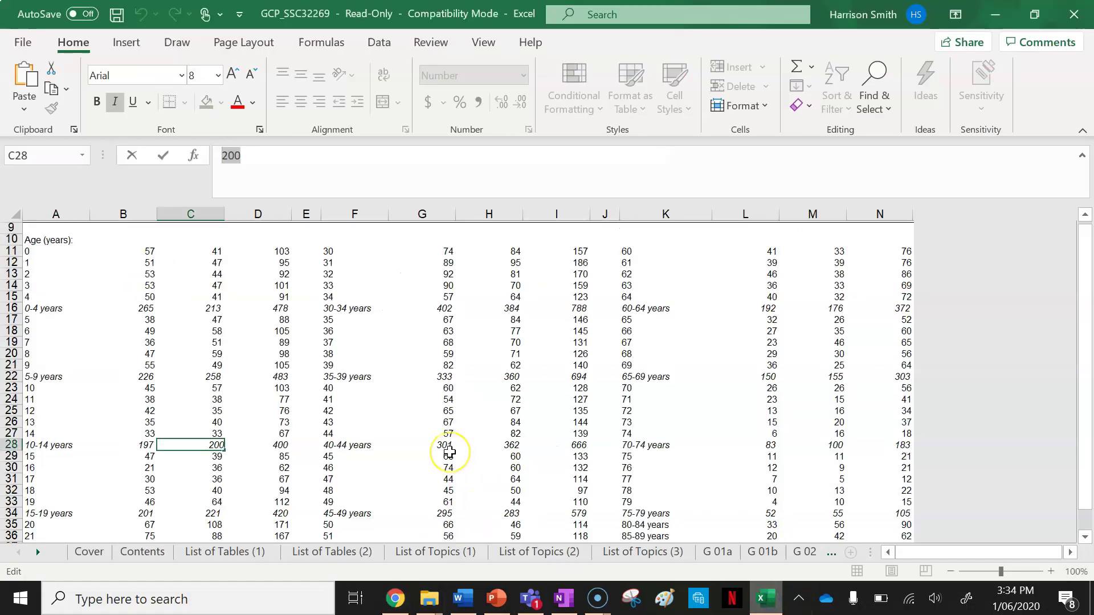
click(141, 489)
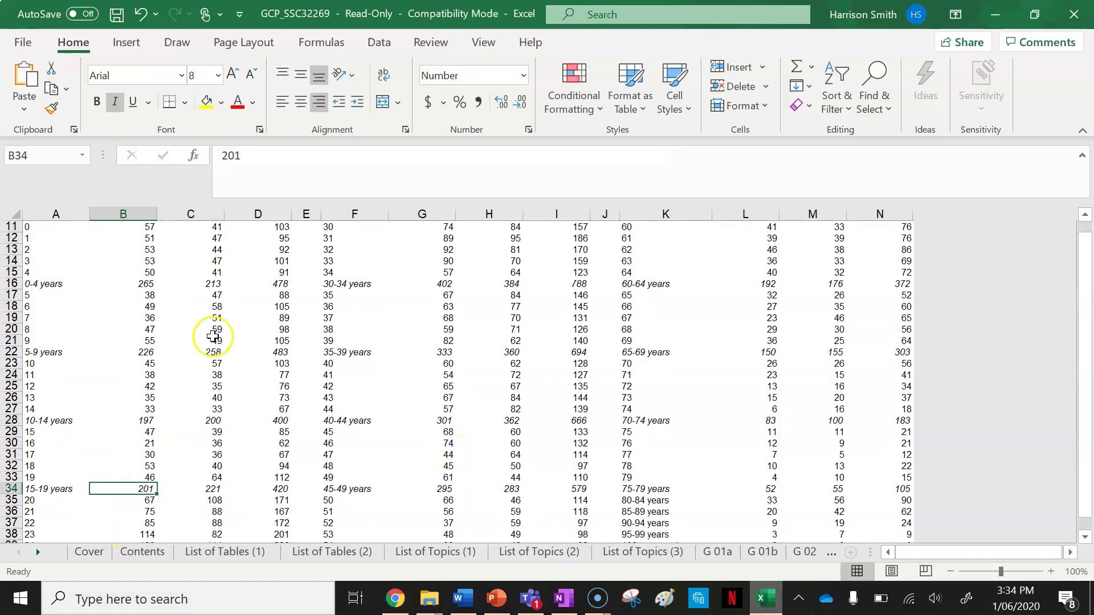
click(189, 160)
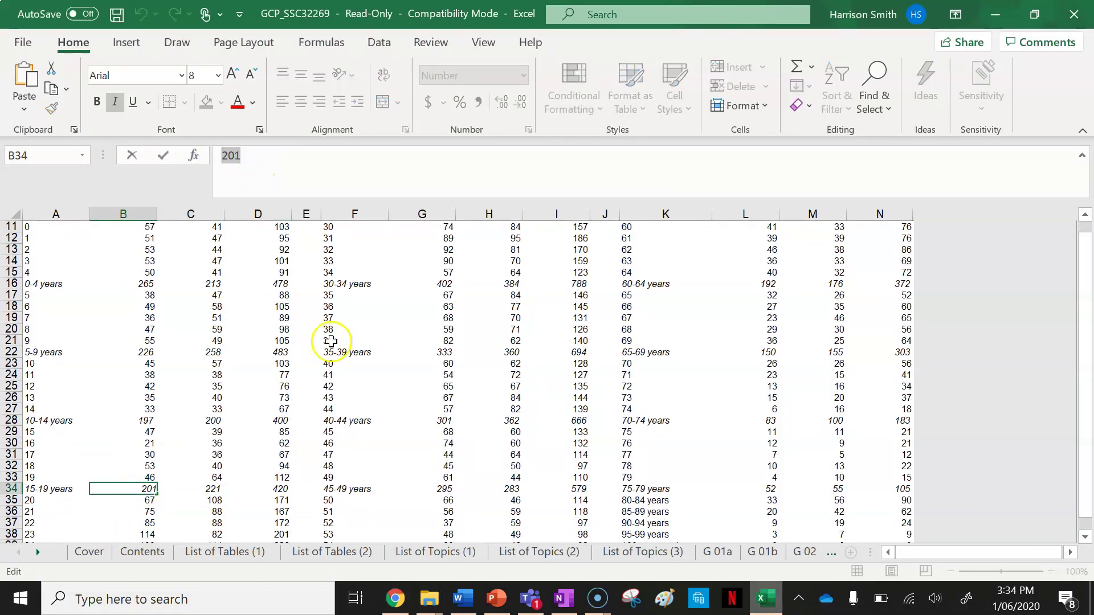
click(395, 598)
click(894, 269)
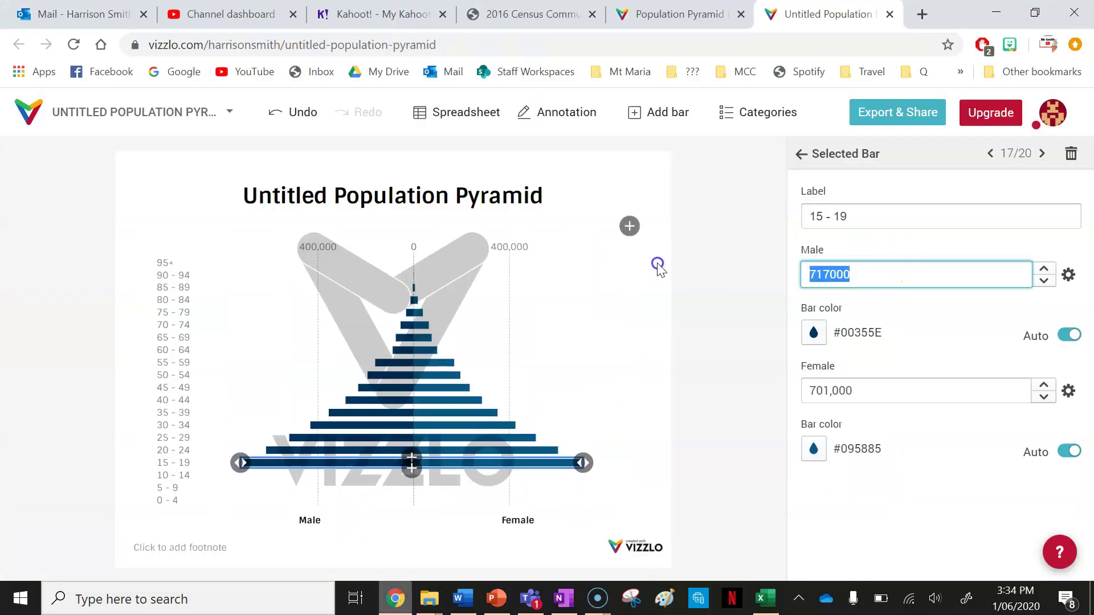
text(201)
- Replace the 15-19 bar's female value with 221 from cell C34
click(867, 391)
key(BackSpace)
click(766, 598)
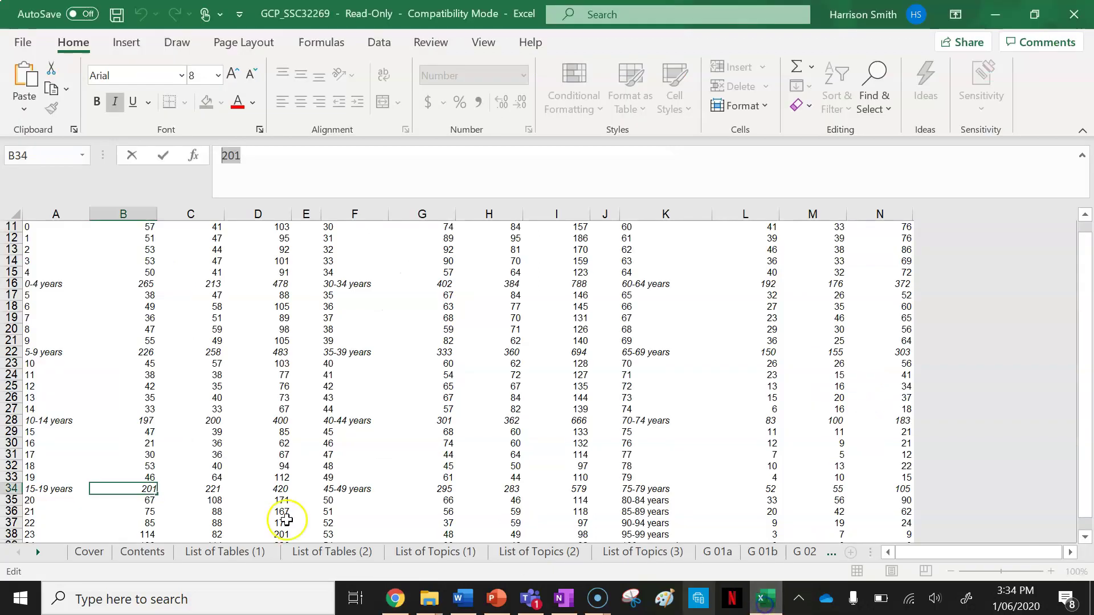
click(217, 494)
double_click(231, 155)
key(ctrl+c)
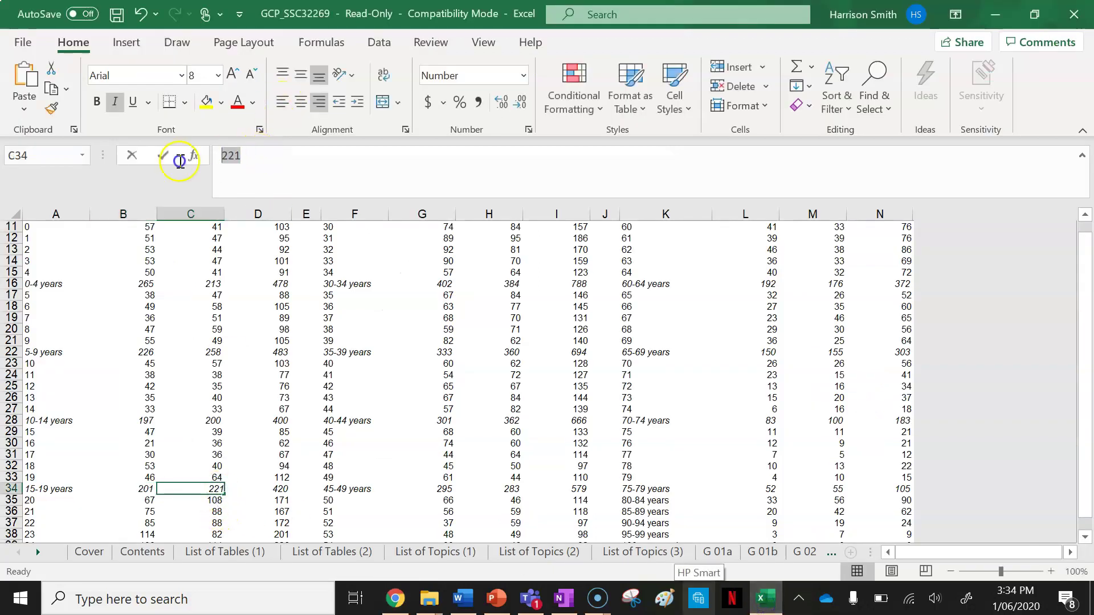
click(399, 603)
click(872, 391)
key(ctrl+v)
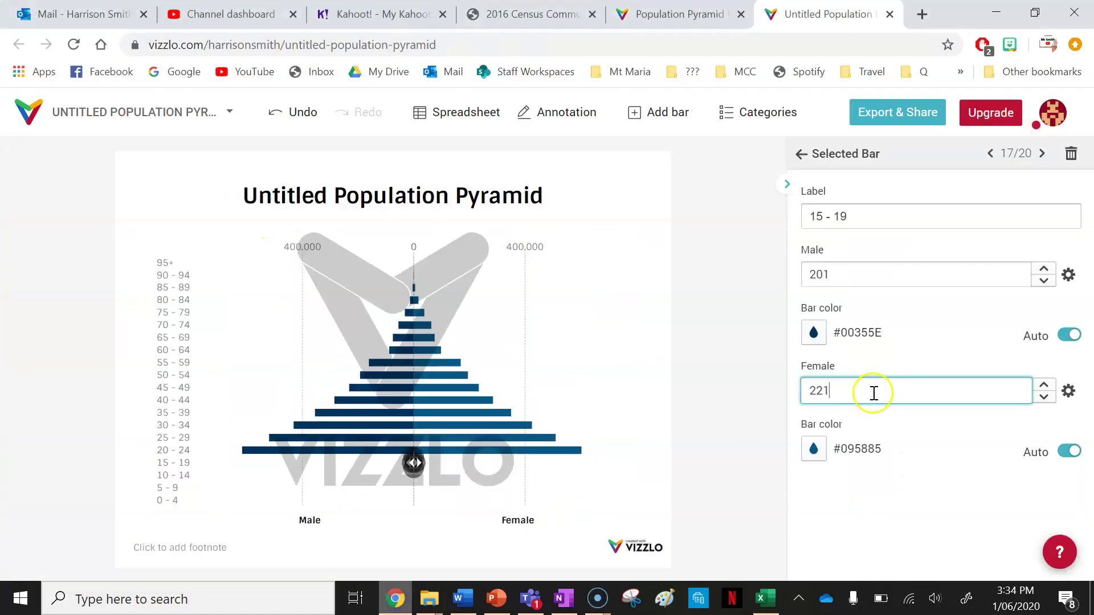
click(513, 449)
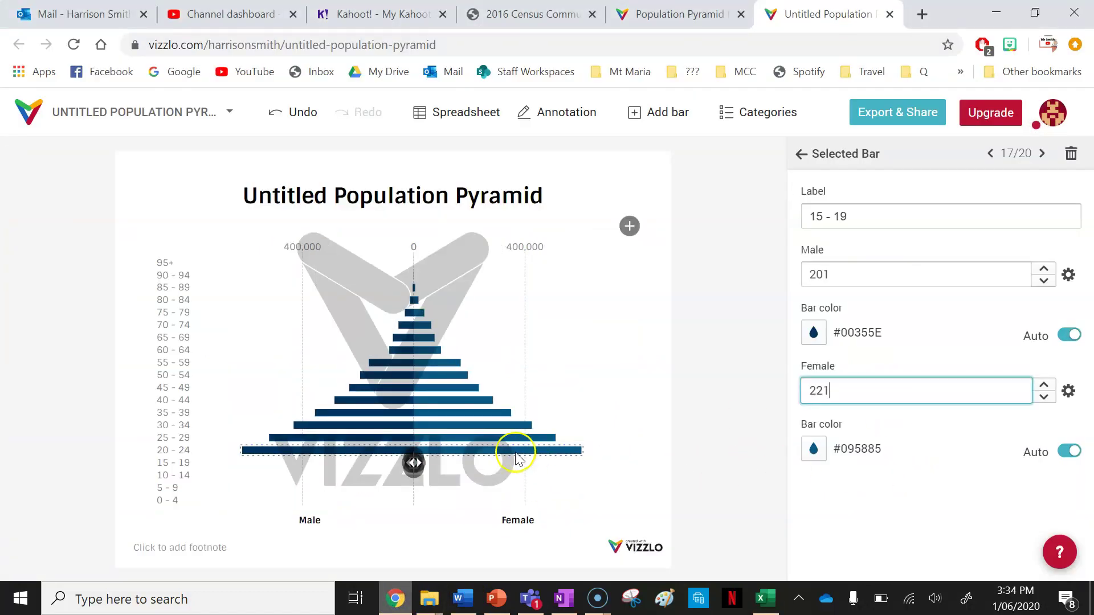
click(873, 277)
- Replace the 20-24 bar's male value 617000 with 455 from cell B40
double_click(873, 278)
key(BackSpace)
click(761, 601)
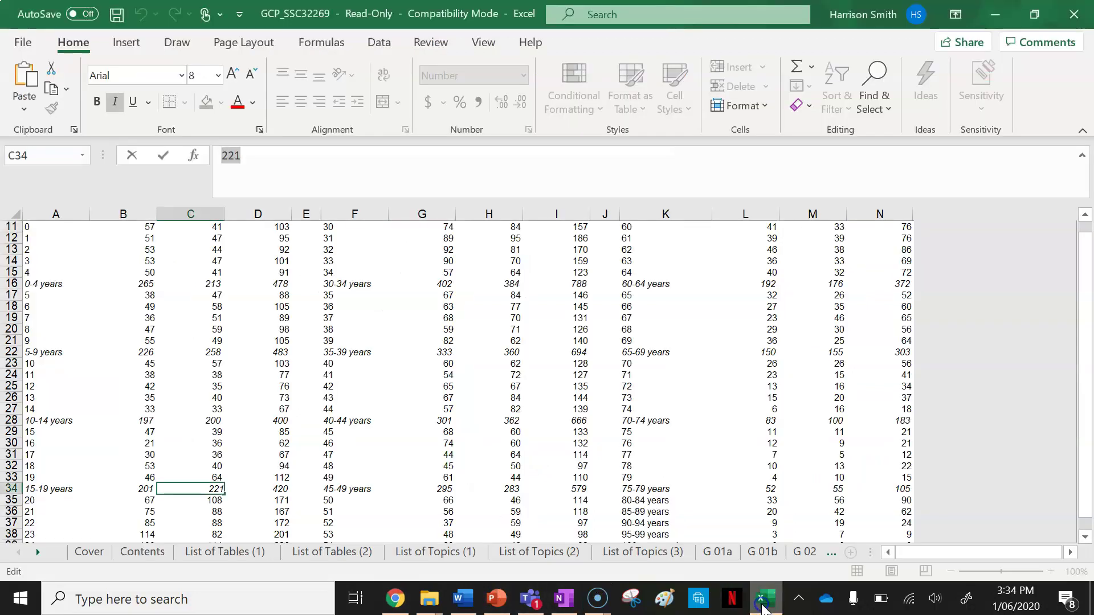
scroll(213, 447, down, 3)
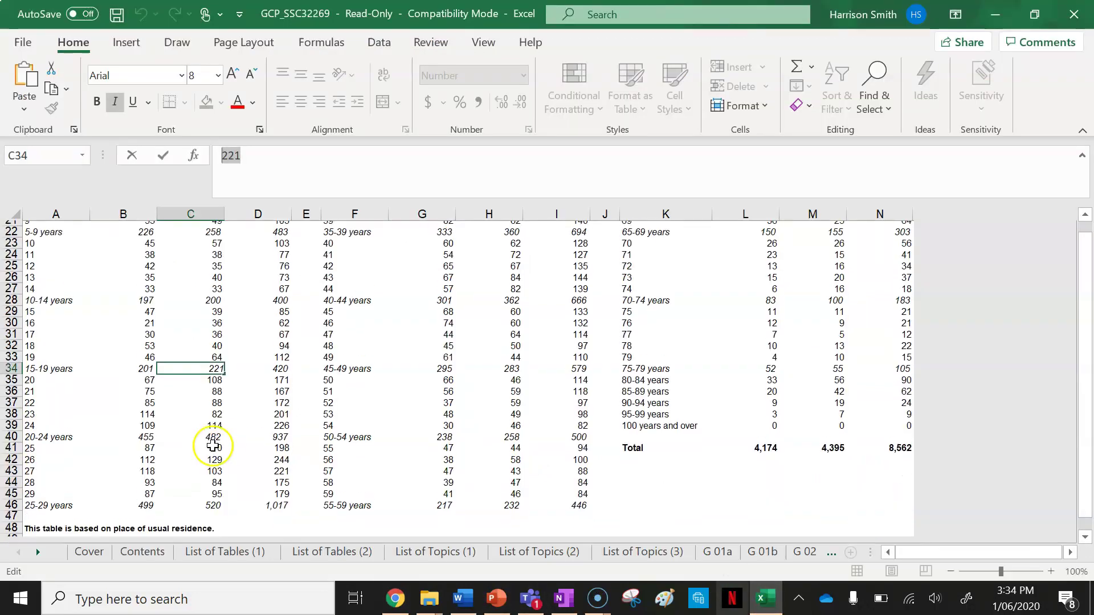
click(142, 430)
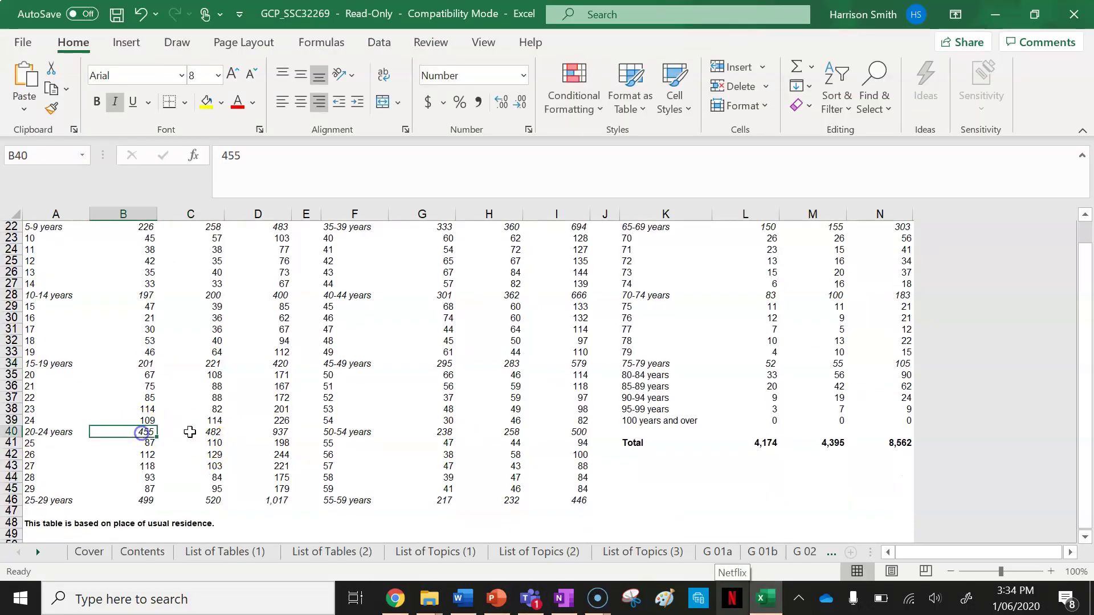
double_click(219, 163)
key(ctrl+c)
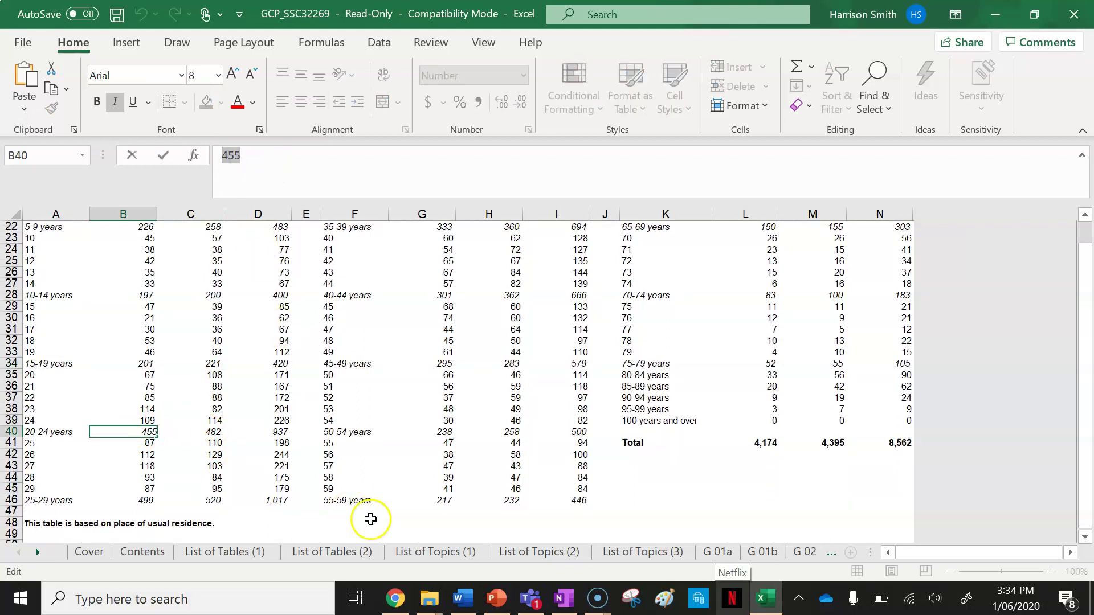
click(395, 599)
key(ctrl+v)
- Replace the 20-24 bar's female value 603000 with 482 from cell C40
key(Tab)
click(766, 598)
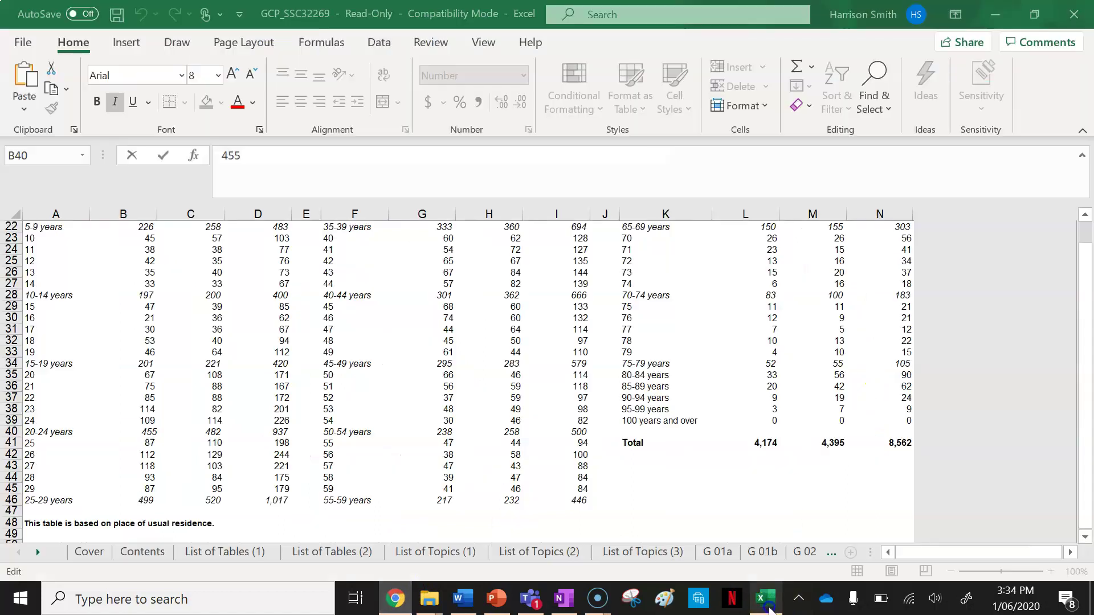
click(213, 434)
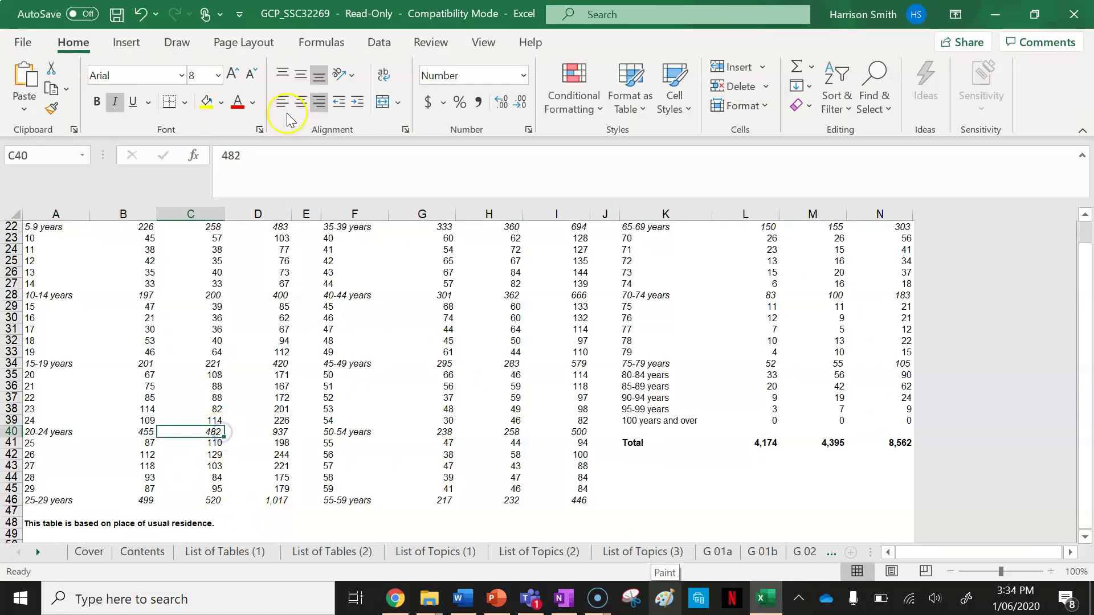
drag(239, 156, 179, 165)
key(ctrl+c)
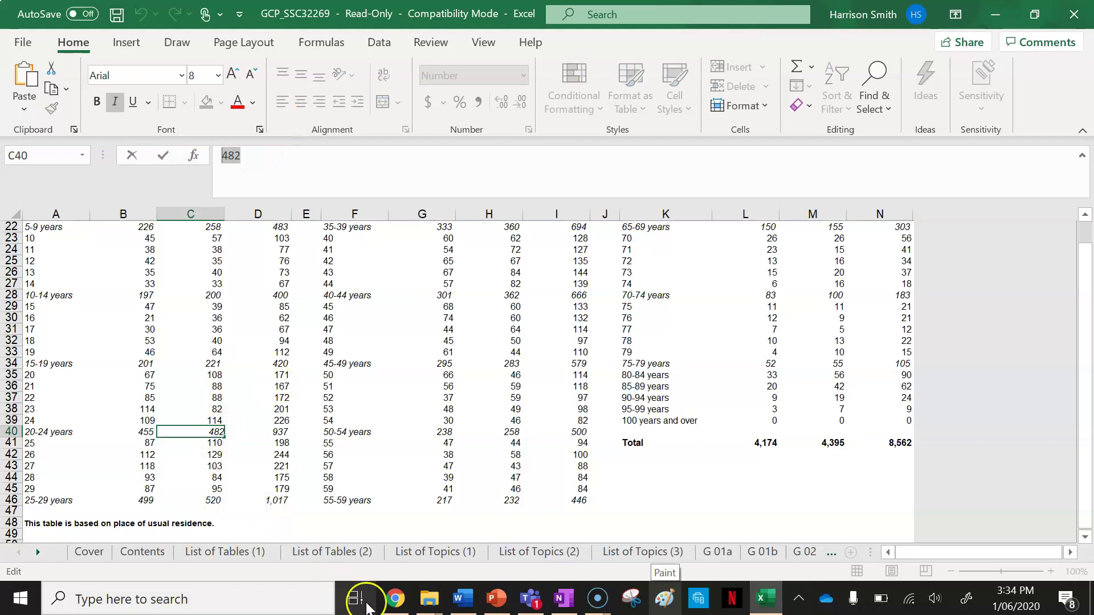
click(395, 598)
key(ctrl+v)
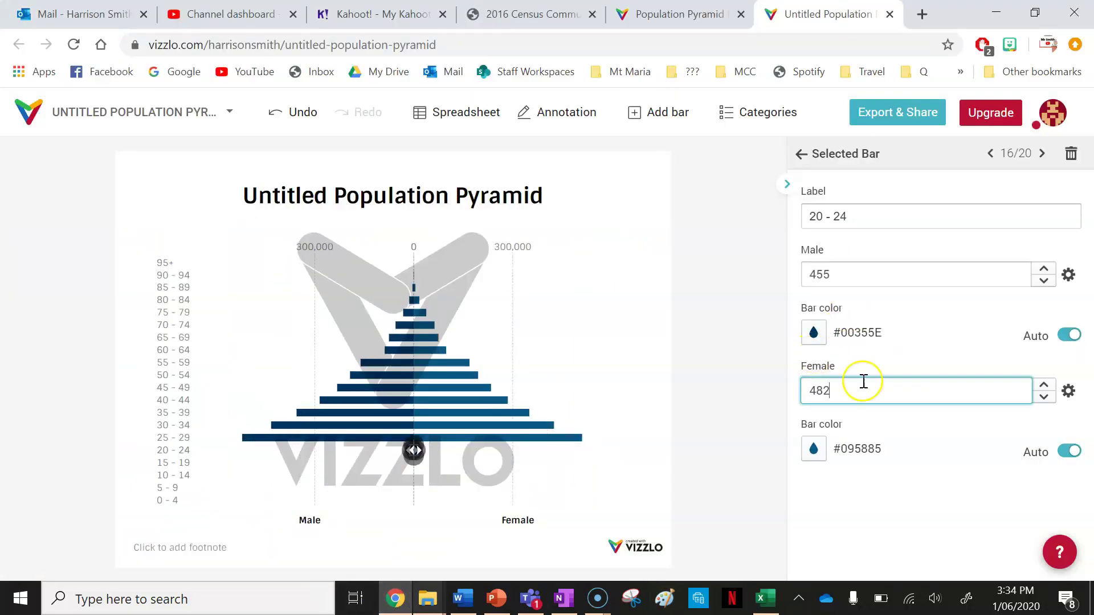
click(434, 439)
- Replace the 25-29 bar's male value 520,000 with 499 from cell B46
click(414, 482)
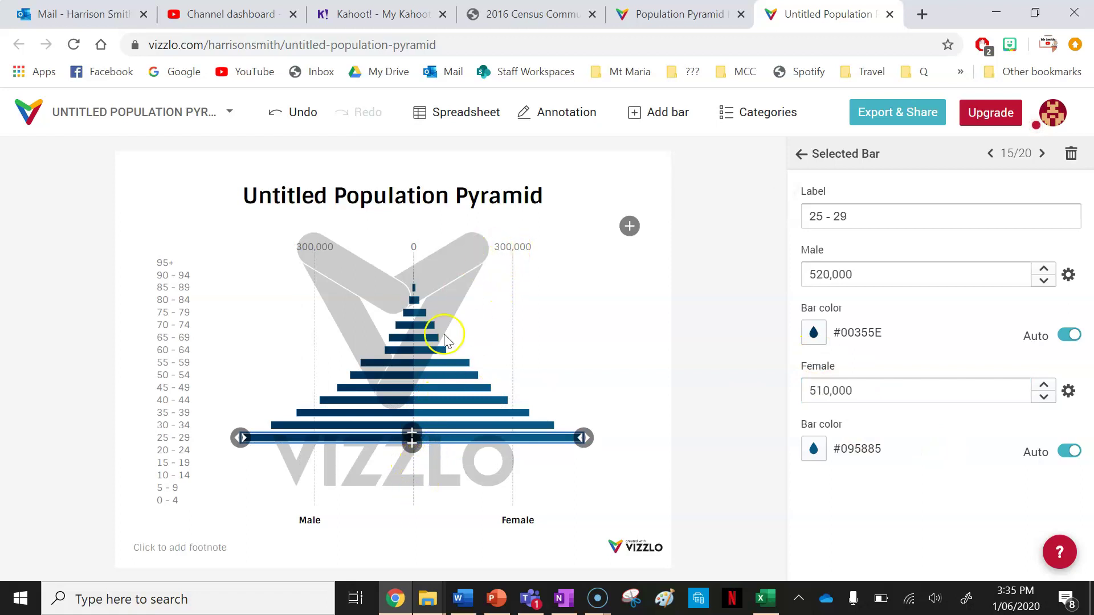
click(855, 276)
key(ctrl+a)
key(BackSpace)
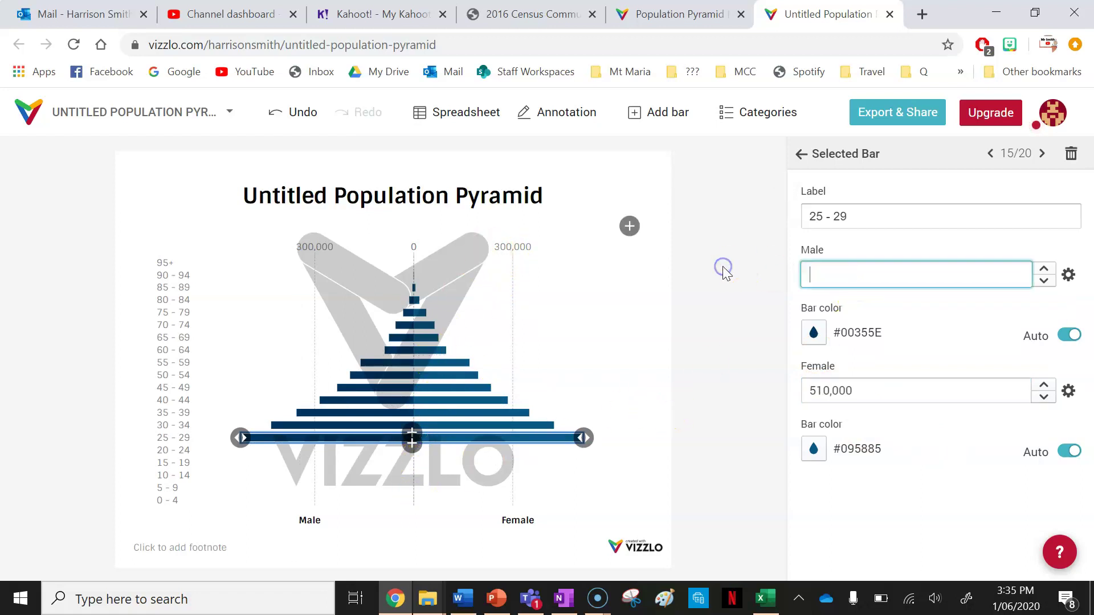
click(765, 598)
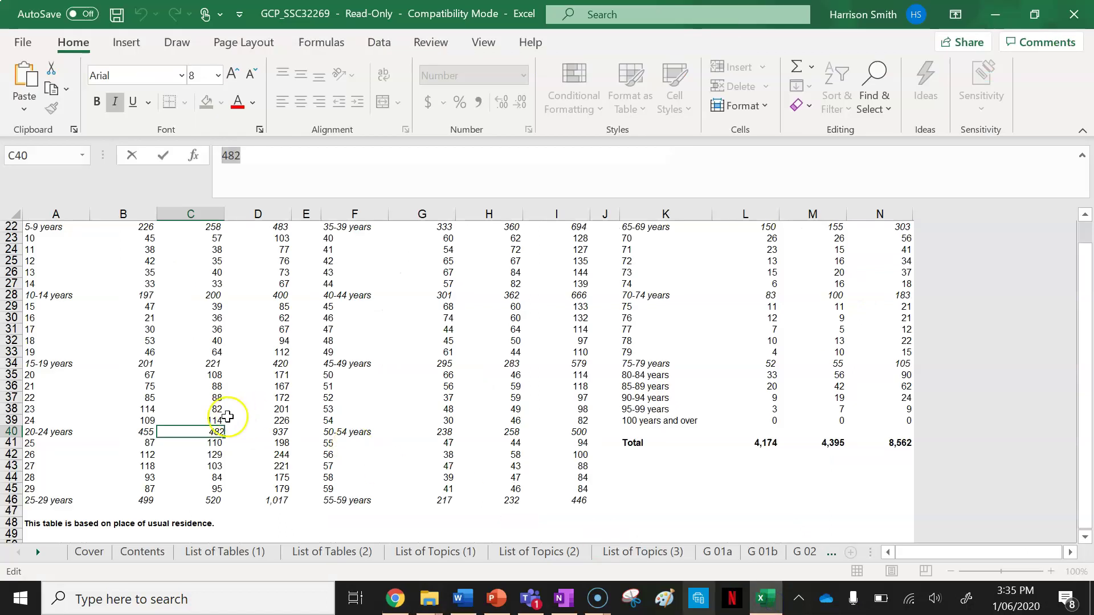
click(151, 501)
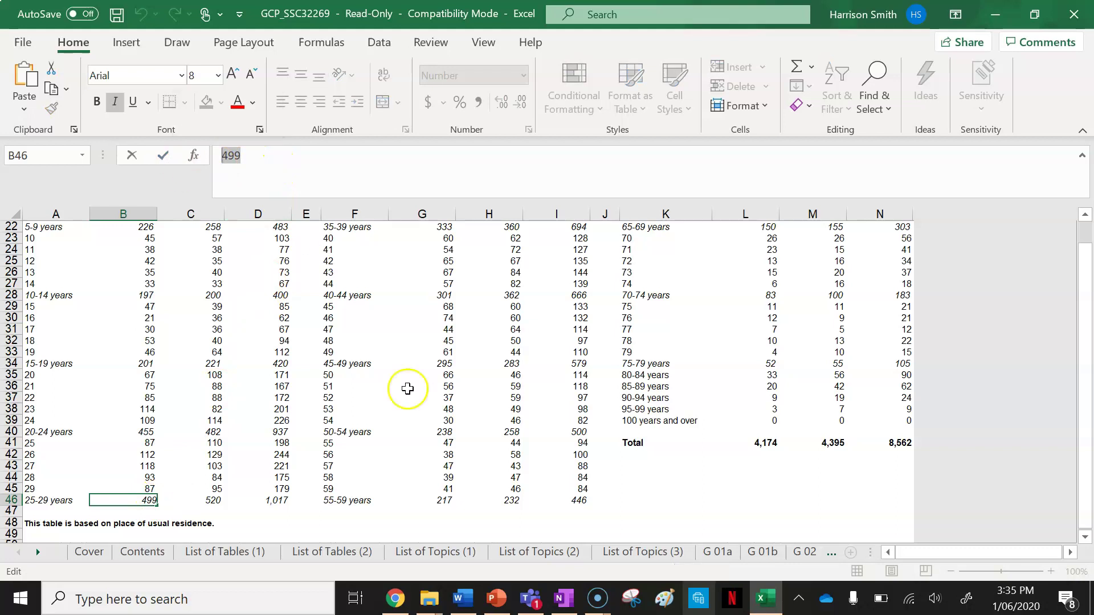
click(396, 599)
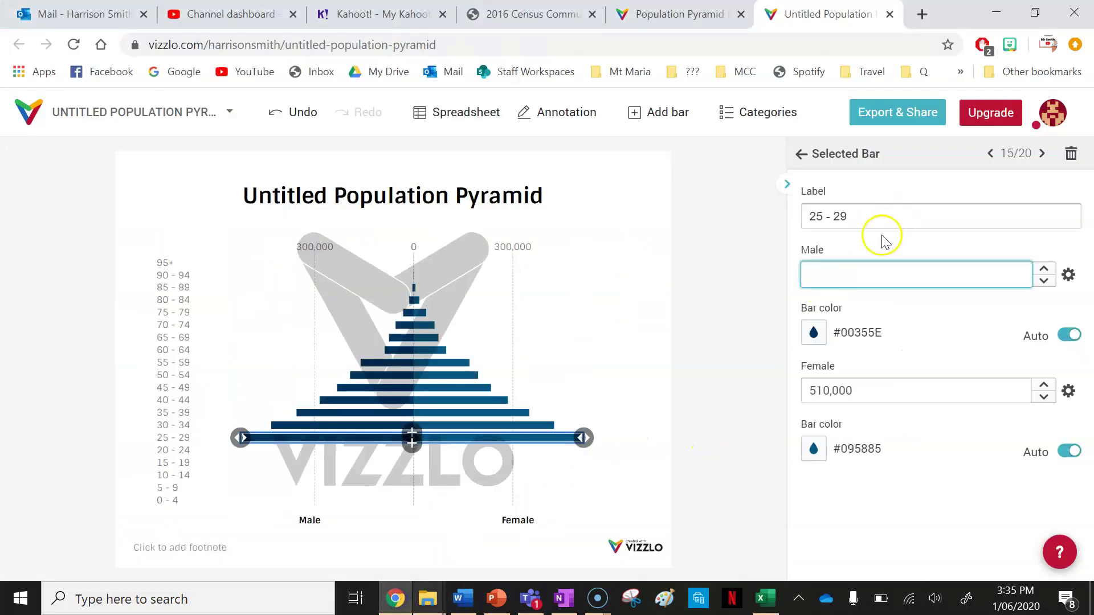
key(ctrl+v)
- Replace the 25-29 bar's female value 510000 with 520
double_click(846, 393)
key(BackSpace)
click(765, 598)
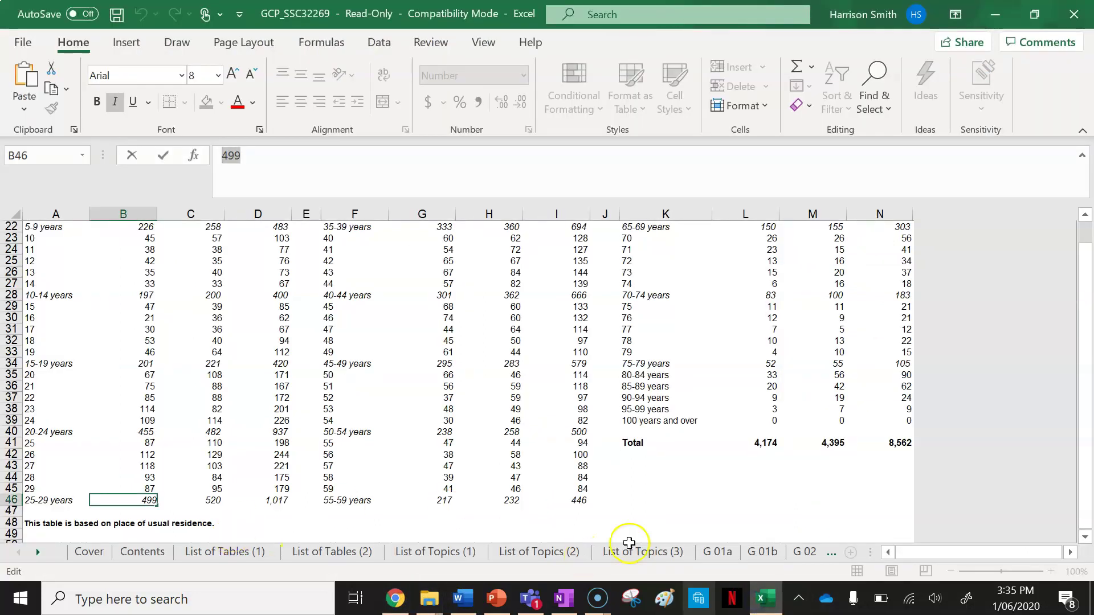
click(765, 598)
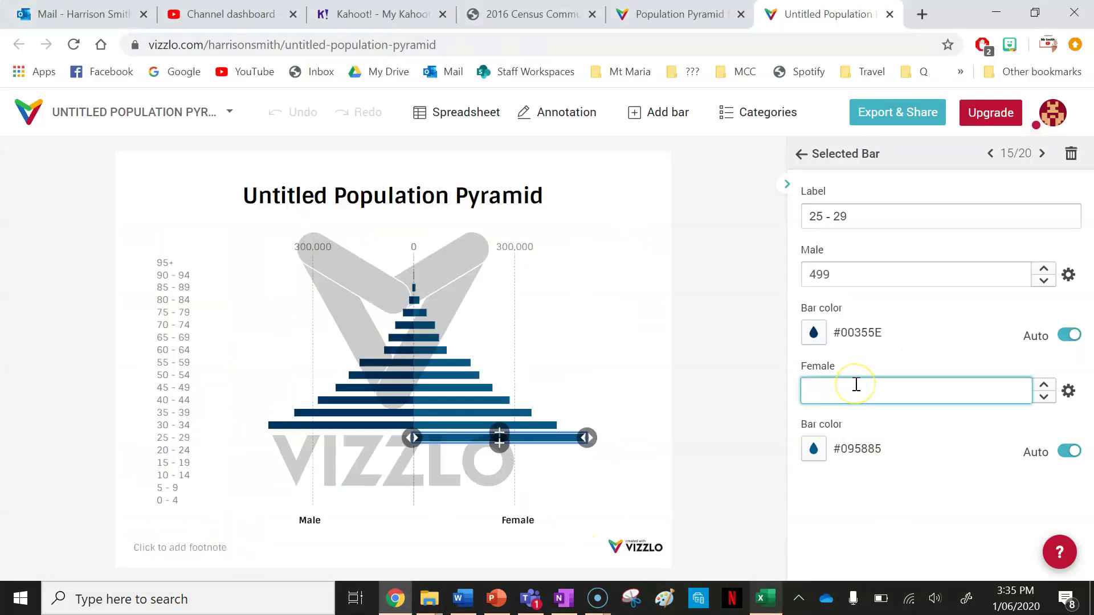
text(520)
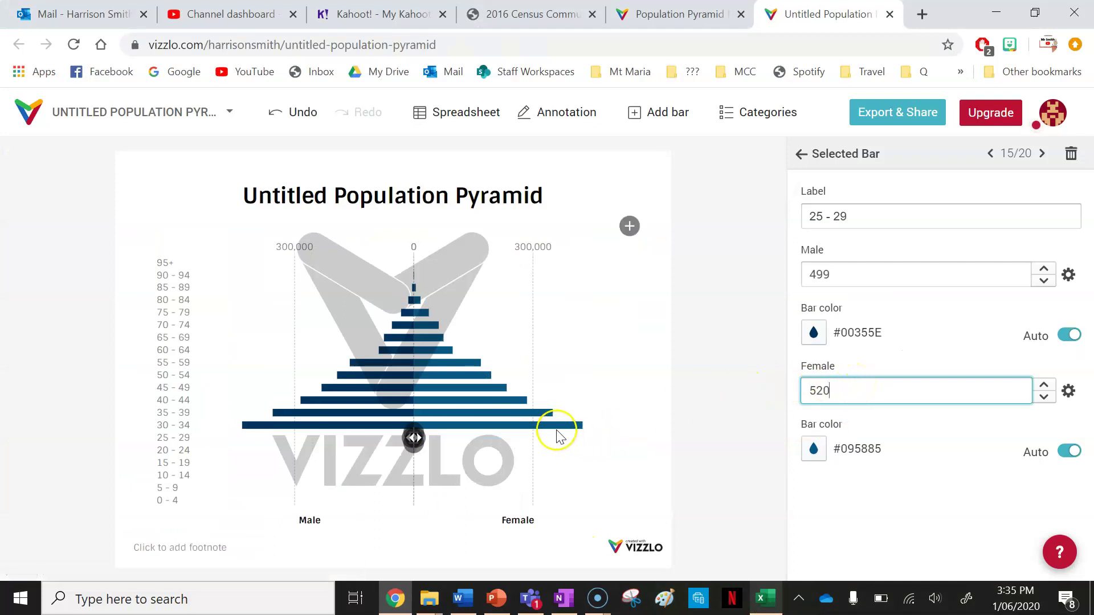
click(558, 432)
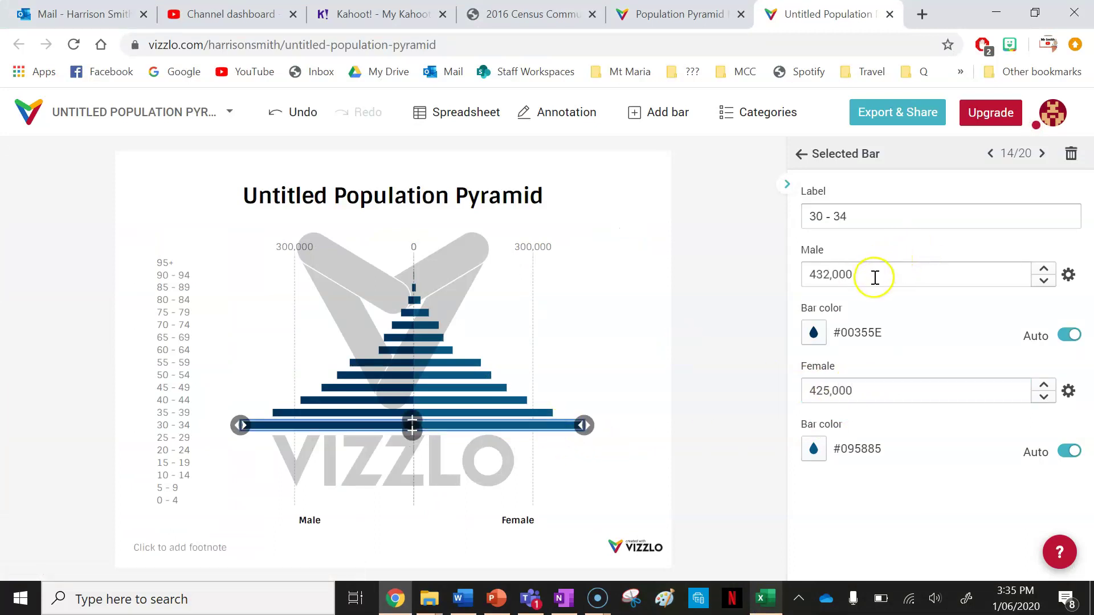
- Replace the 30-34 bar's male value 432,000 with 402 from cell G16
drag(875, 278, 758, 270)
key(BackSpace)
click(765, 598)
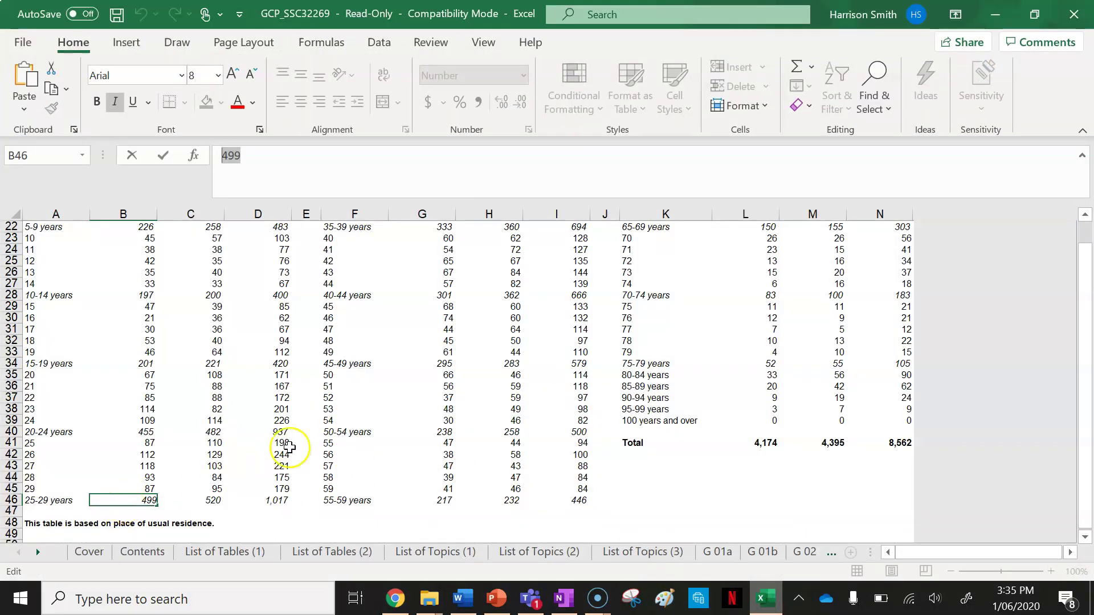
scroll(289, 447, up, 6)
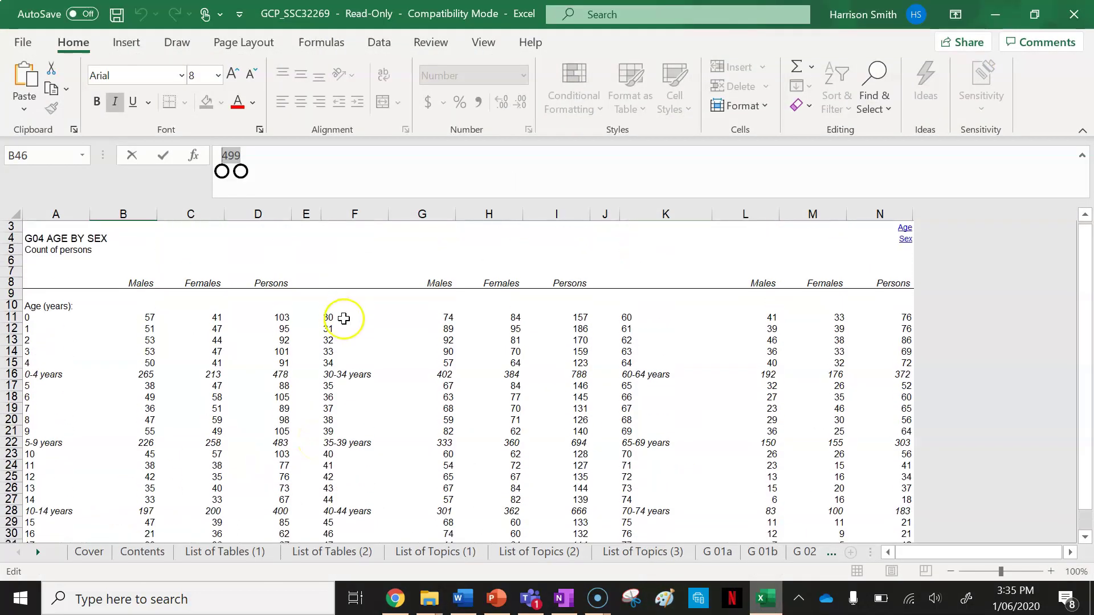
click(365, 375)
click(432, 371)
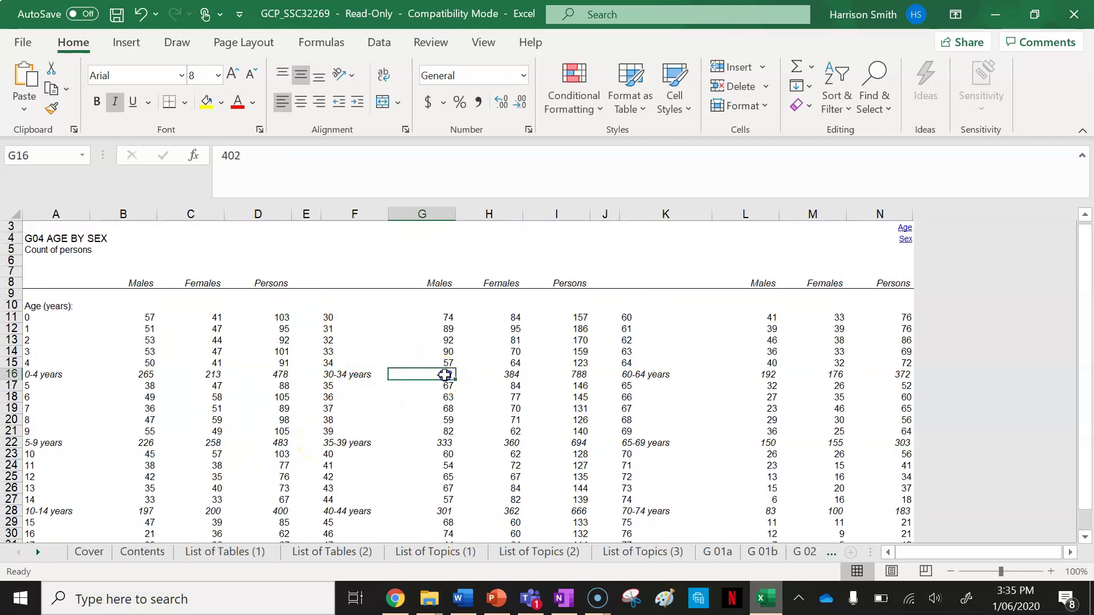
drag(261, 165, 188, 165)
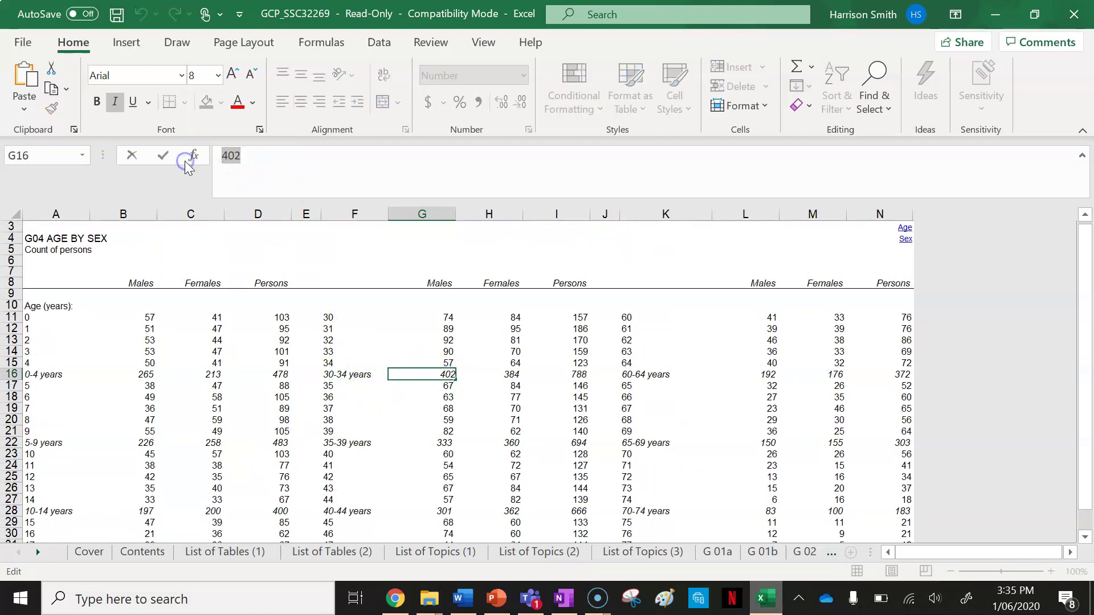
key(ctrl+c)
click(395, 598)
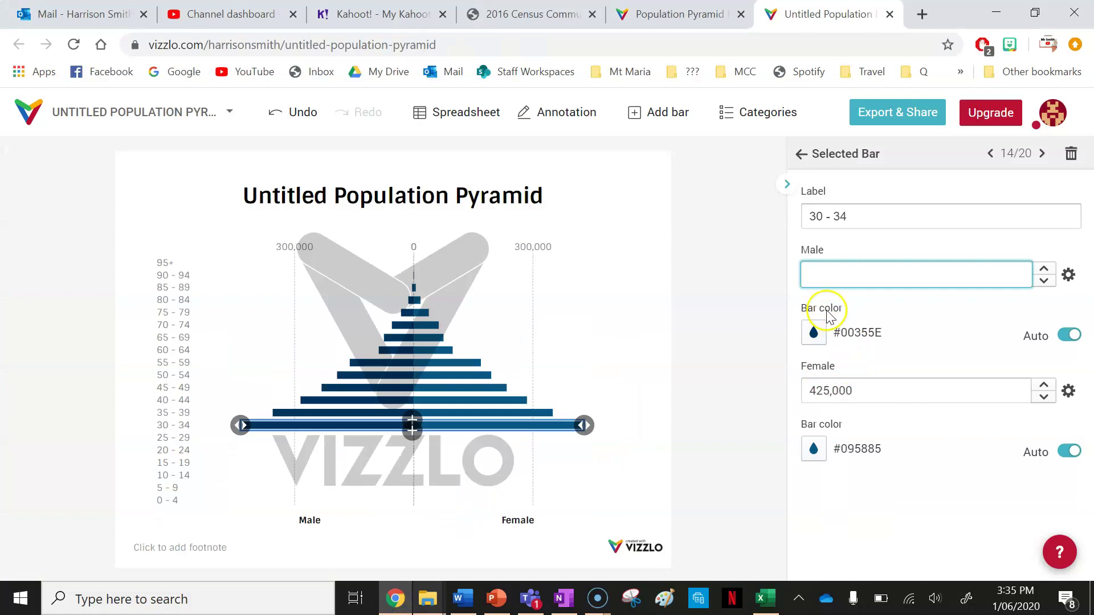
key(ctrl+v)
- Replace the 30-34 bar's female value 425,000 with 384 from cell H16
drag(897, 398, 784, 391)
key(BackSpace)
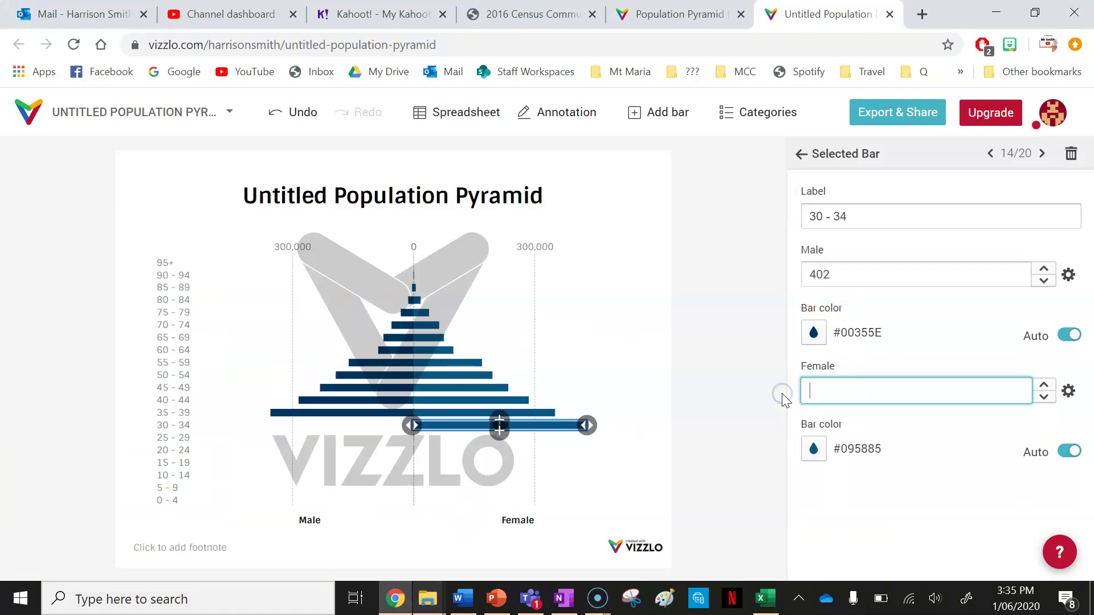
click(770, 605)
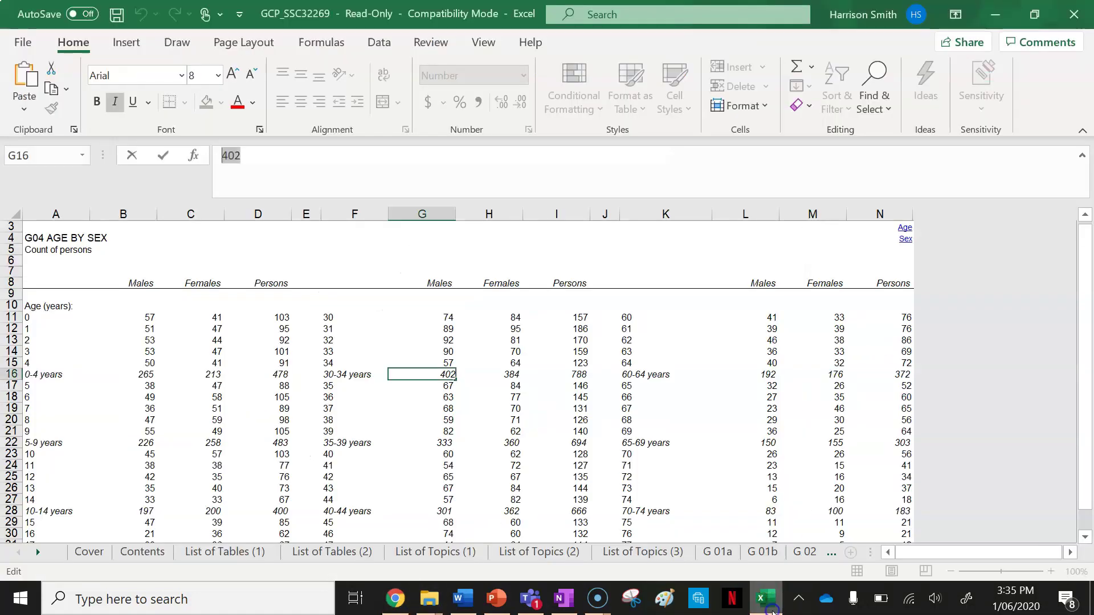
click(511, 374)
drag(265, 176, 207, 158)
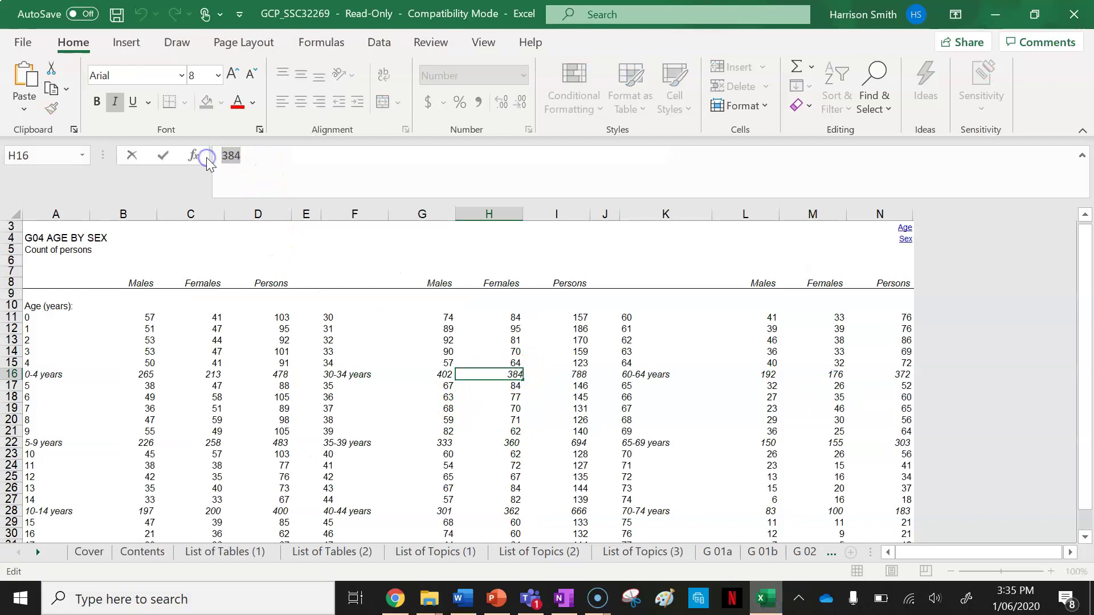
click(396, 603)
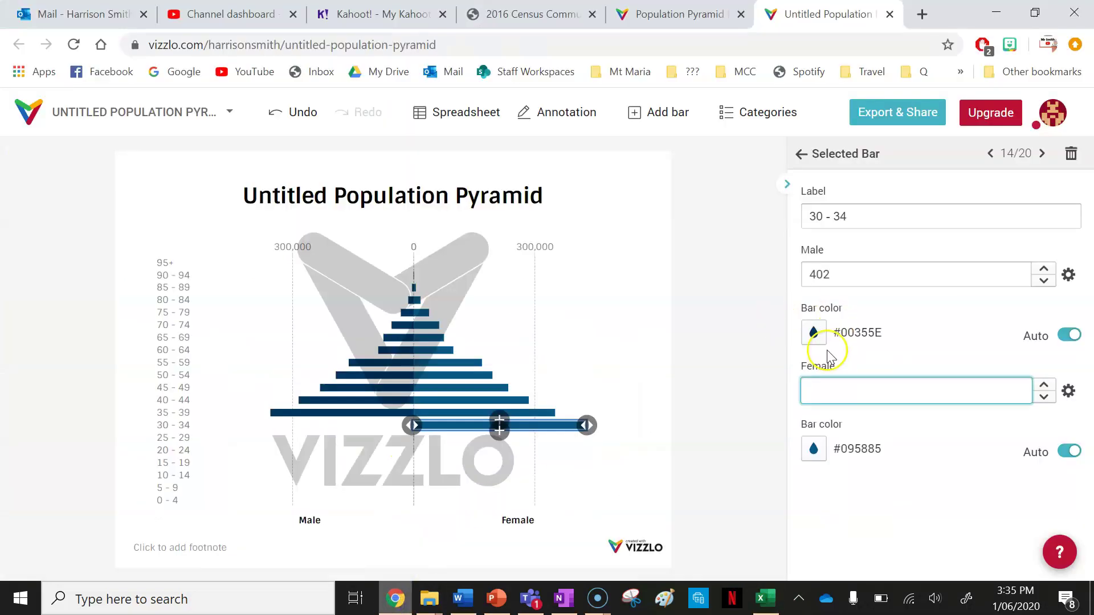
key(ctrl+v)
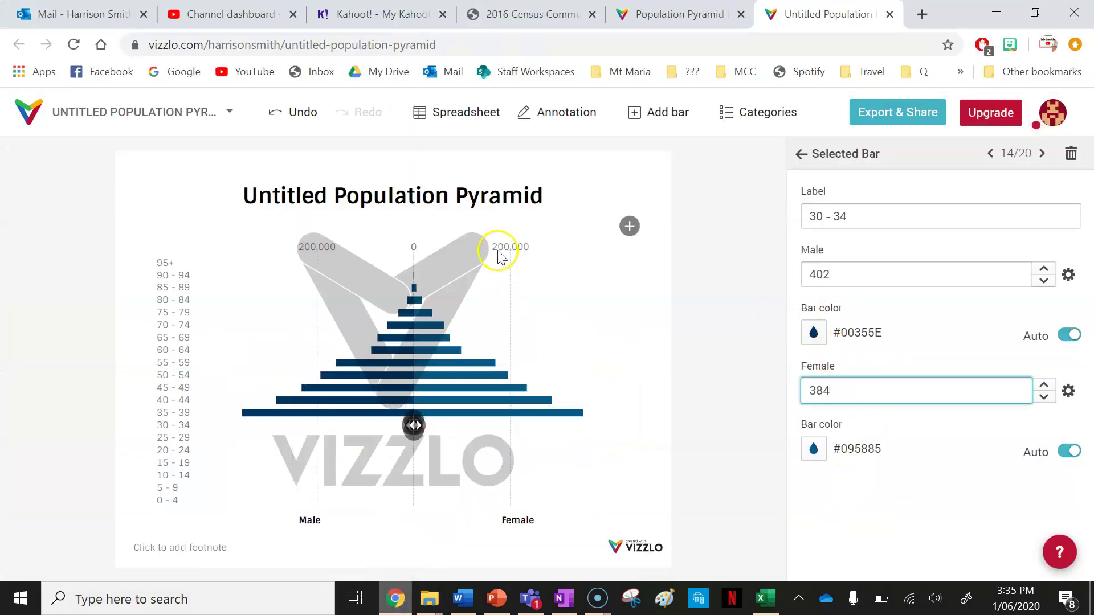
click(437, 422)
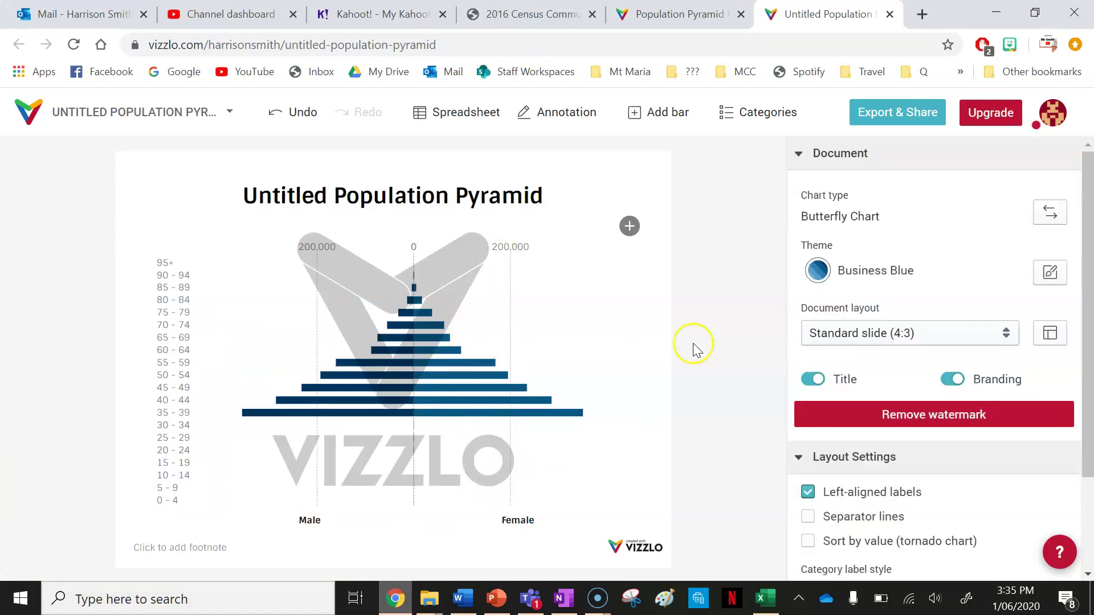
click(482, 416)
- Replace the 35-39 bar's male value with 333 from cell G22
click(884, 276)
key(BackSpace)
click(764, 598)
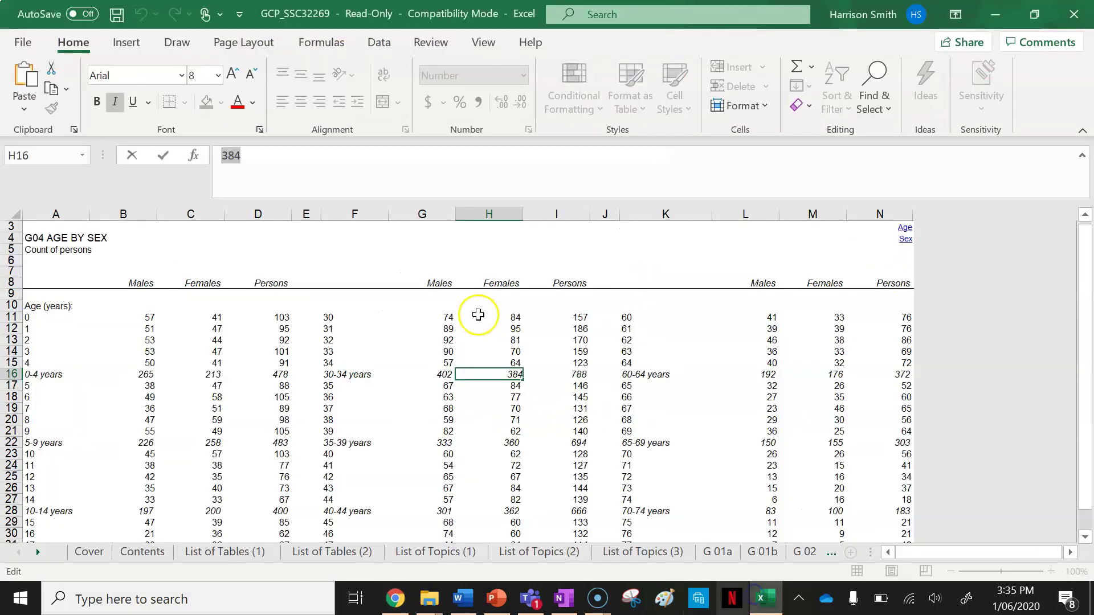
click(356, 442)
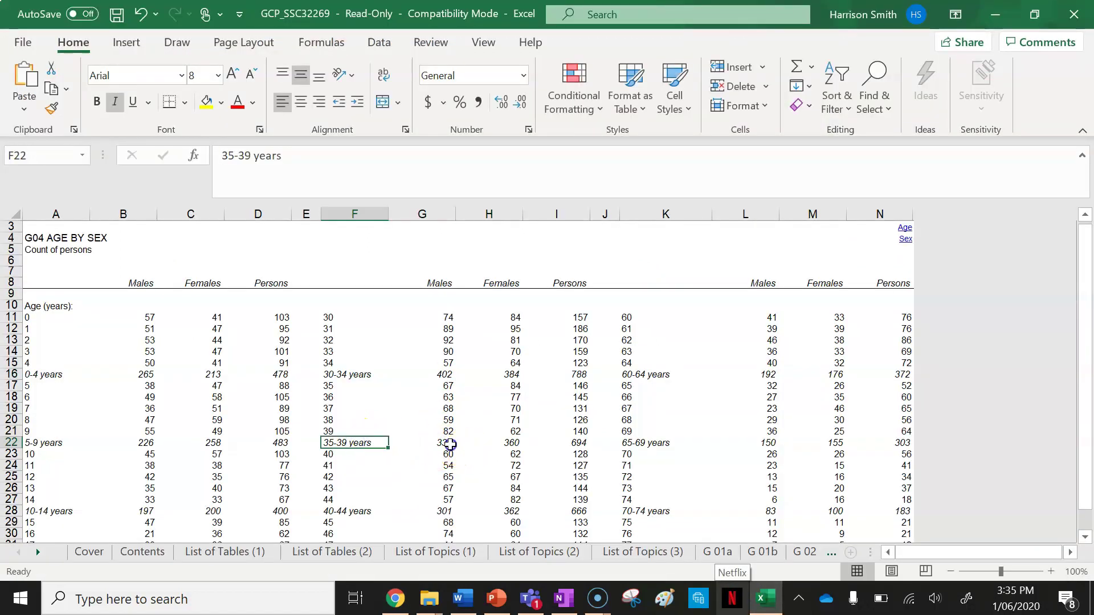
click(450, 444)
double_click(214, 162)
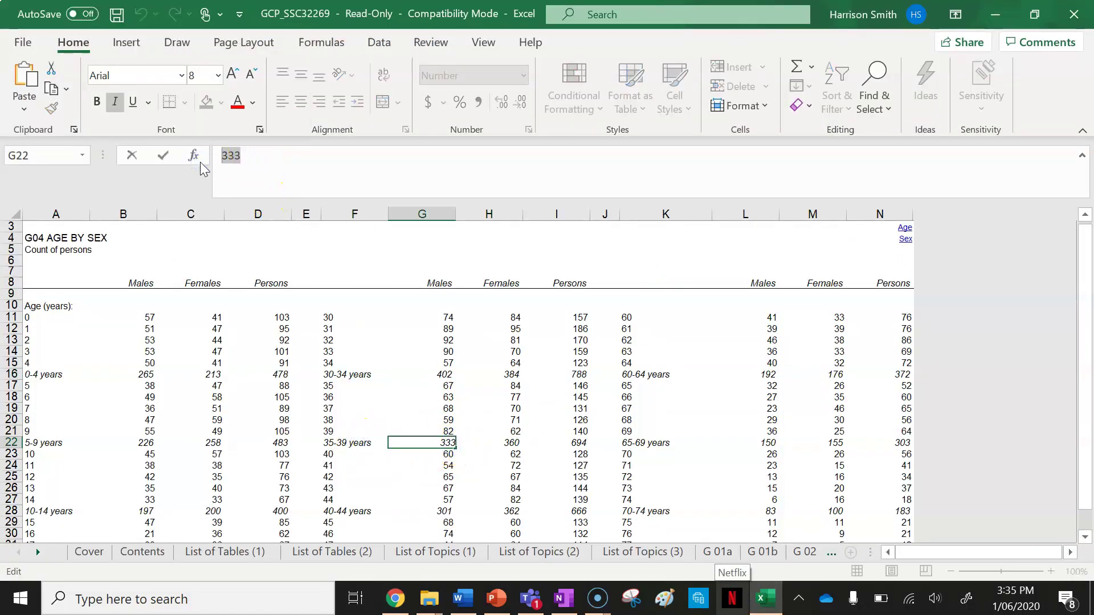
mouse_move(395, 598)
click(538, 513)
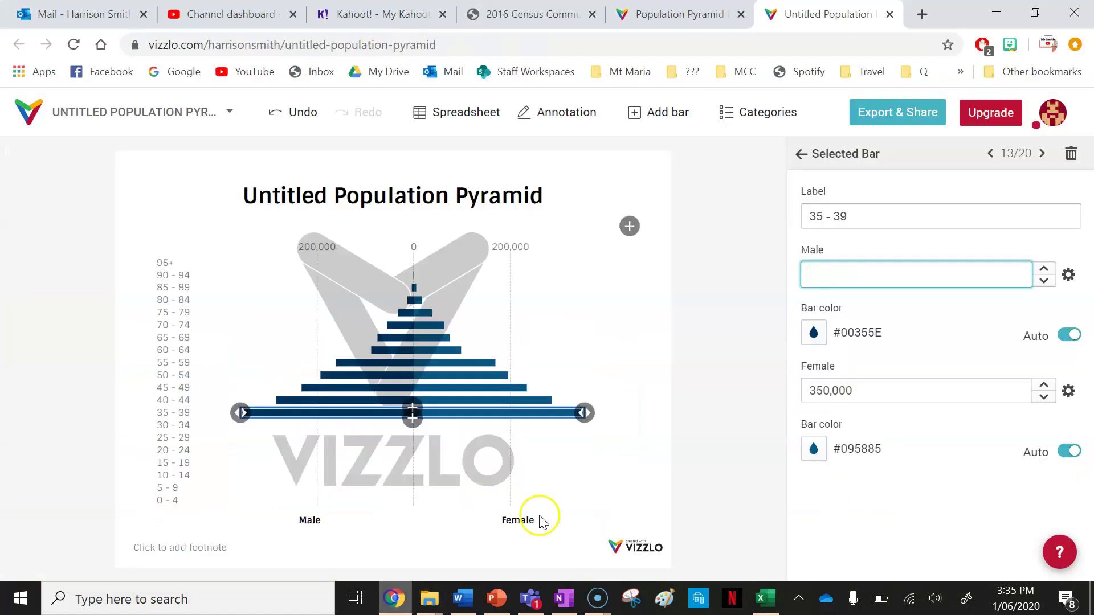
key(ctrl+v)
- Replace the 35-39 bar's female value 350,000 with 360 from cell H22
drag(861, 394, 762, 393)
key(BackSpace)
click(766, 597)
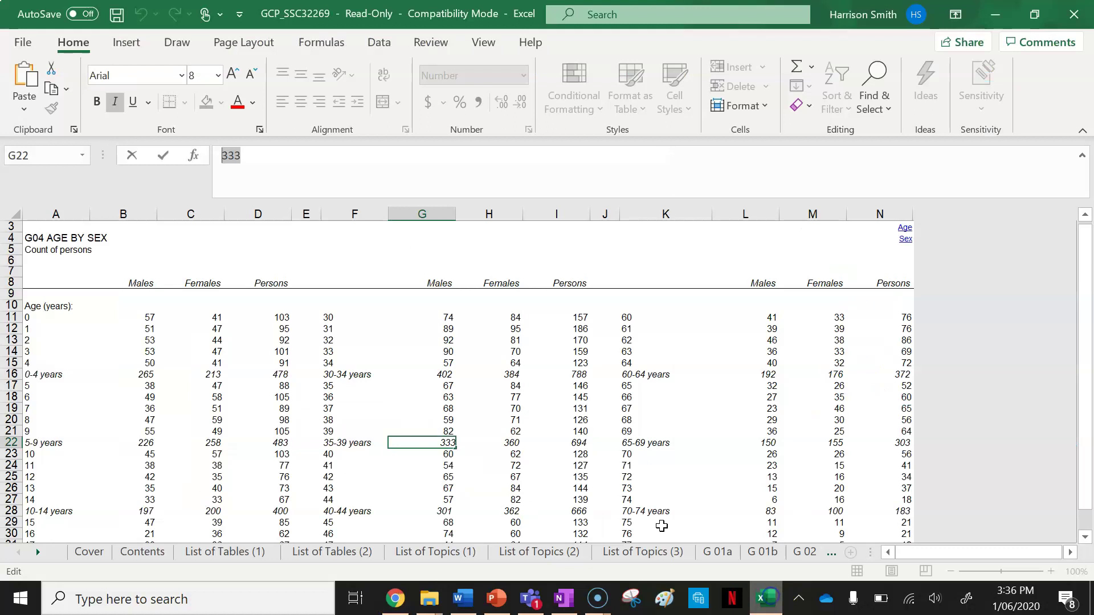
click(506, 451)
click(507, 441)
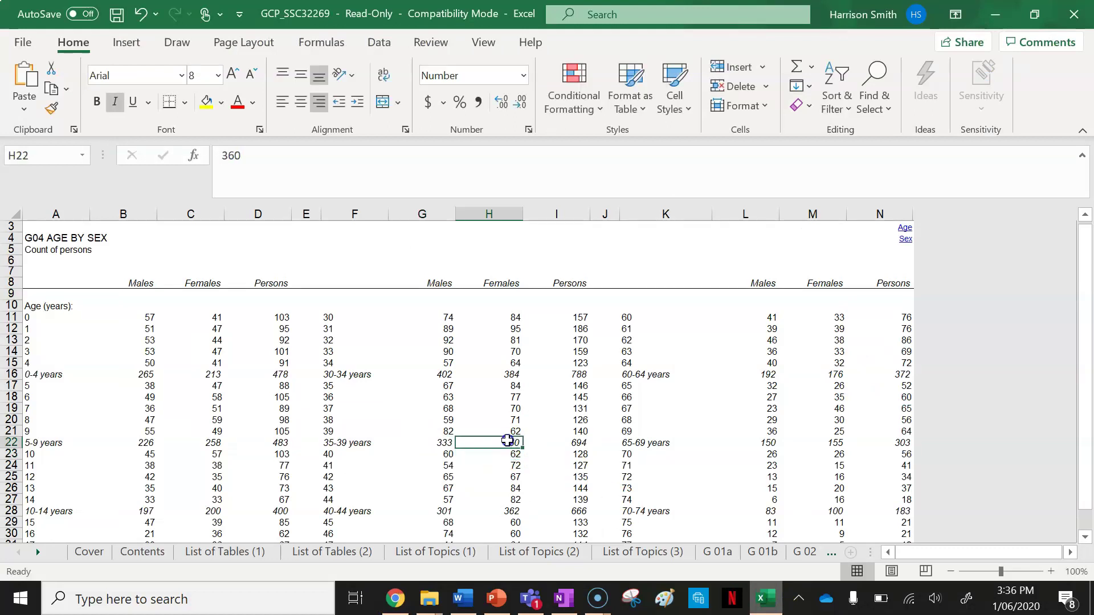
double_click(231, 155)
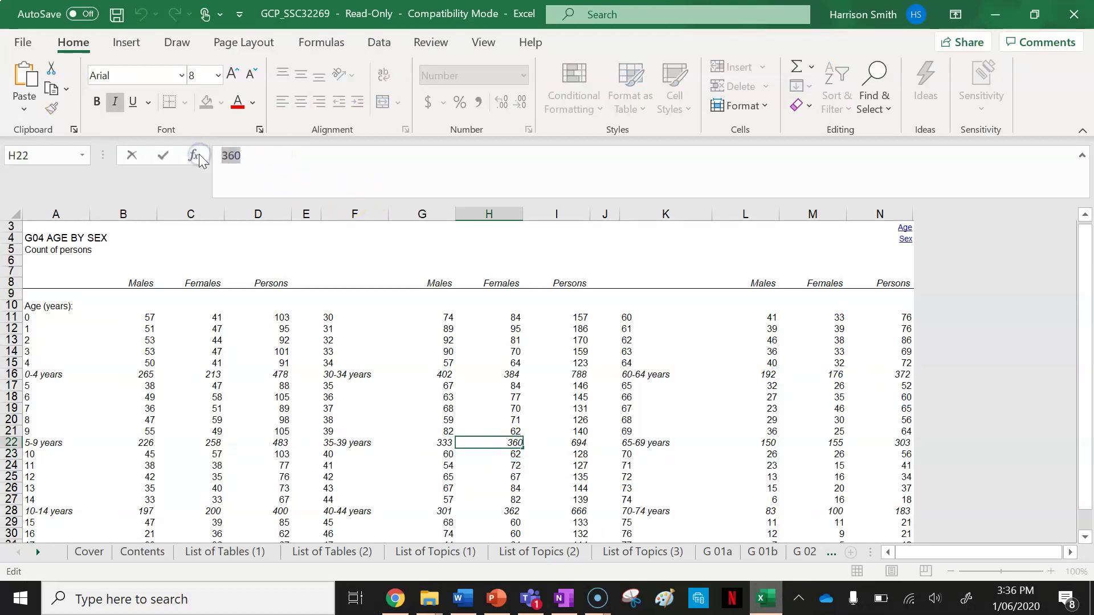
click(395, 598)
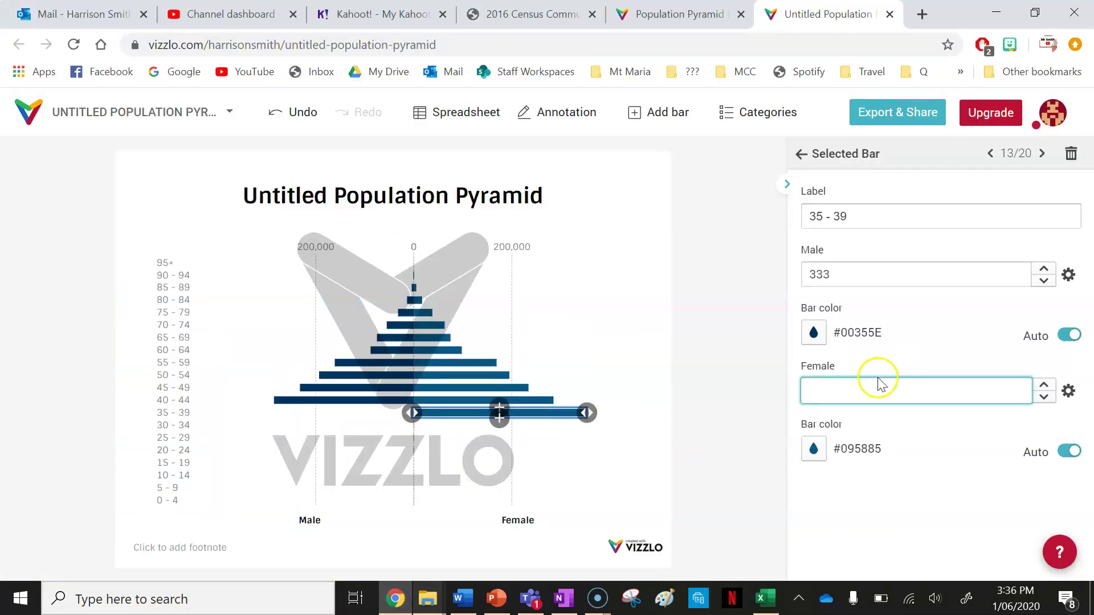
key(ctrl+v)
- Clear the old male value of the 40-44 bar
click(446, 400)
double_click(906, 267)
key(BackSpace)
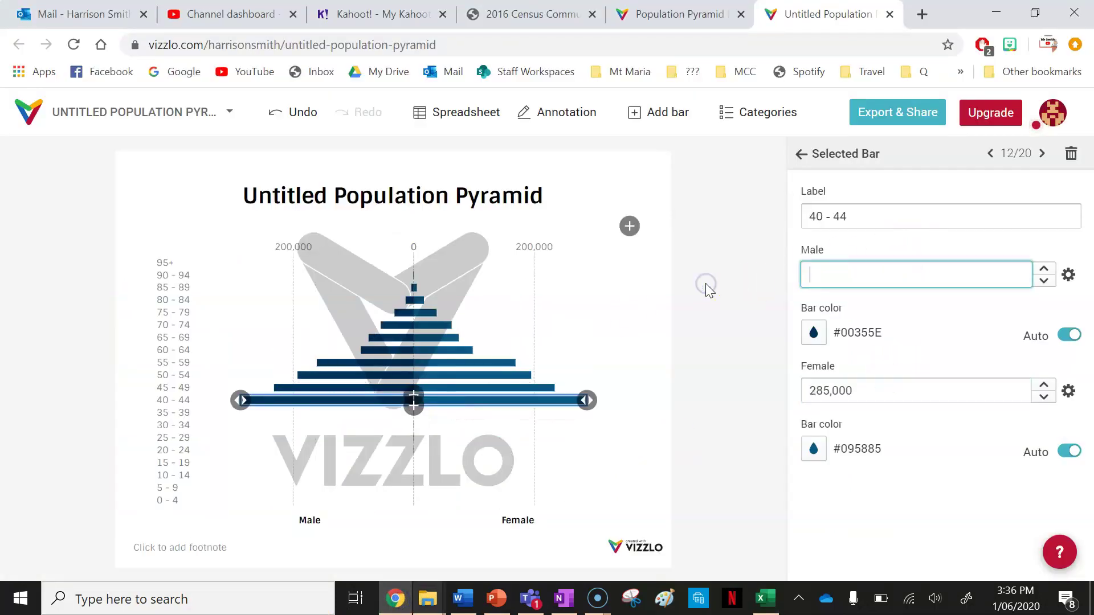
- Enter 301 from cell G28 as the 40-44 bar's male count
click(767, 598)
click(443, 513)
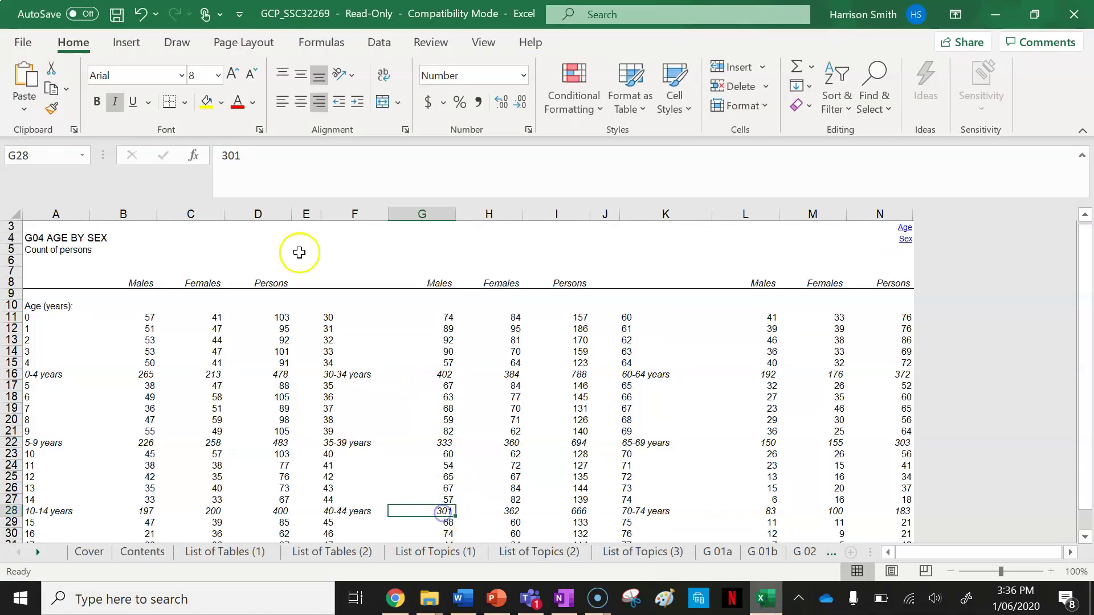
double_click(202, 160)
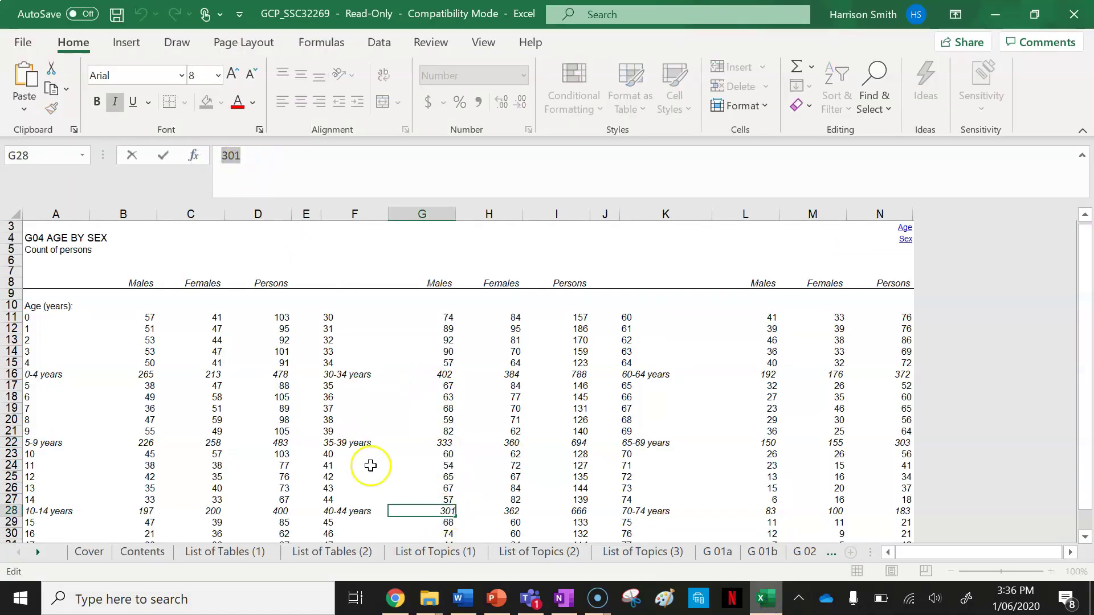
click(395, 599)
text(301)
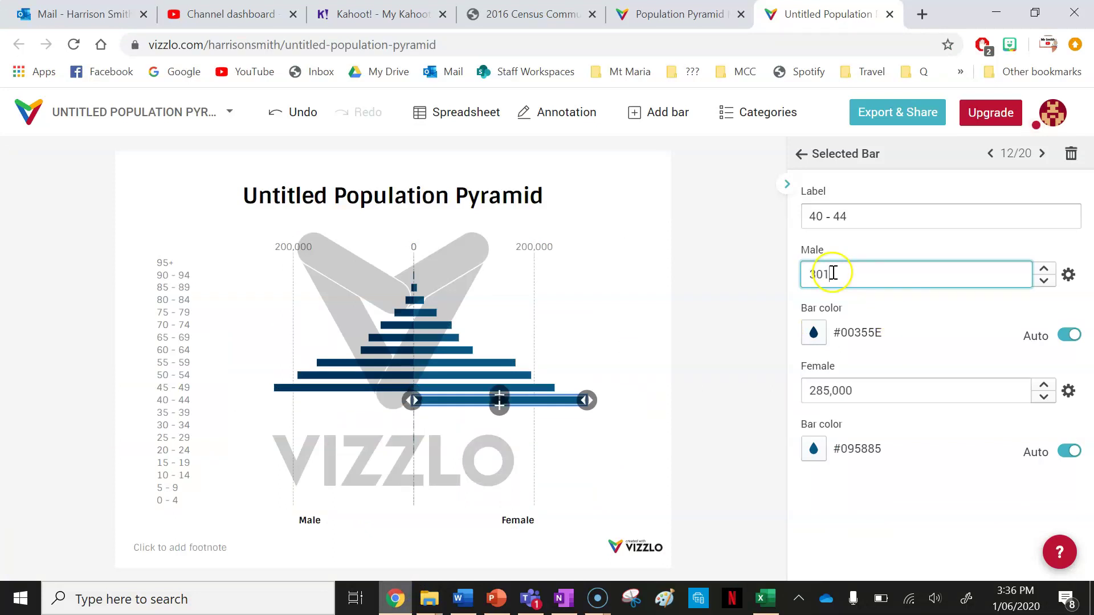
- Replace the 40-44 bar's female value 285000 with 362 from cell H28
click(804, 395)
key(ctrl+a)
key(BackSpace)
click(766, 599)
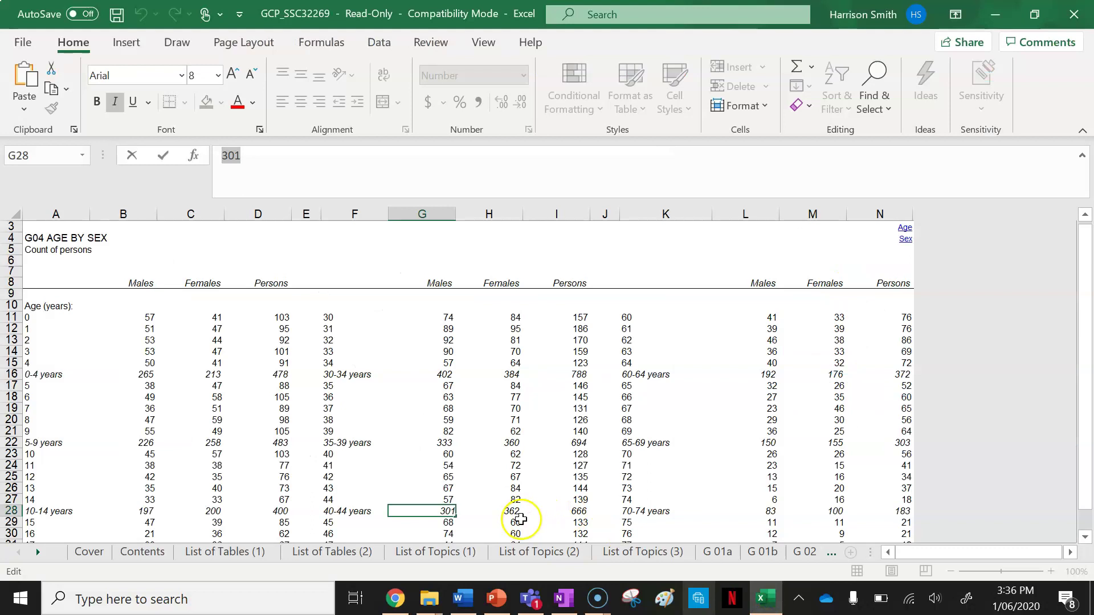
click(520, 516)
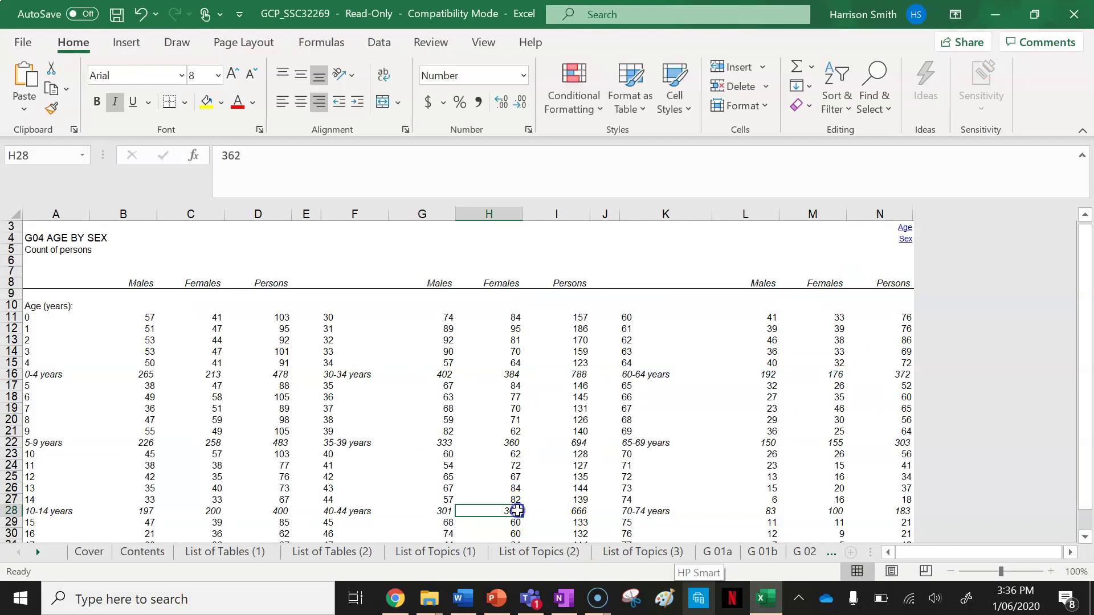
click(195, 157)
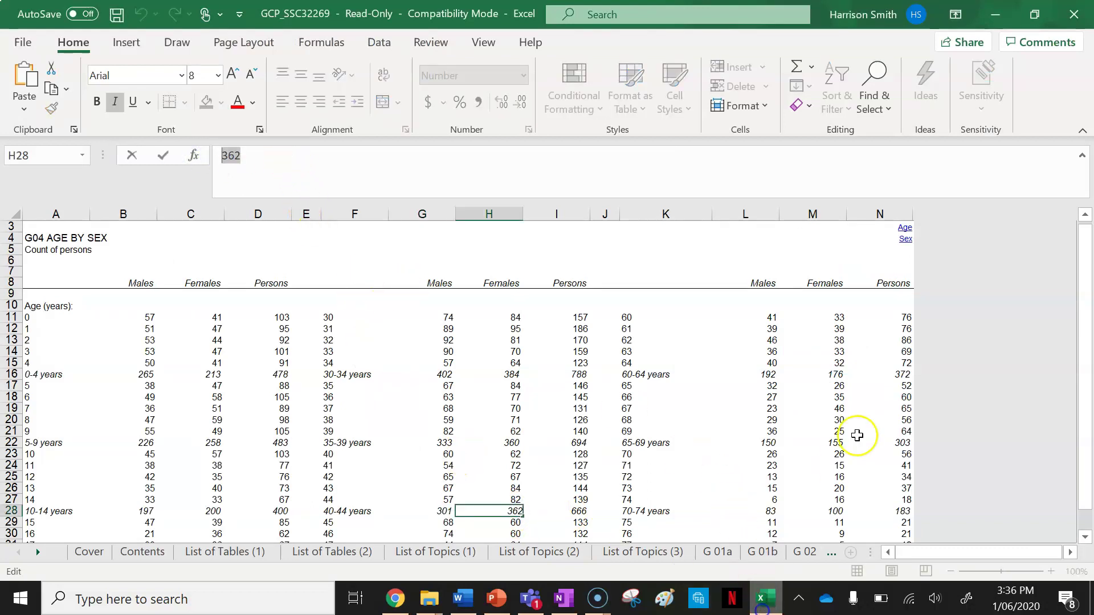
click(395, 599)
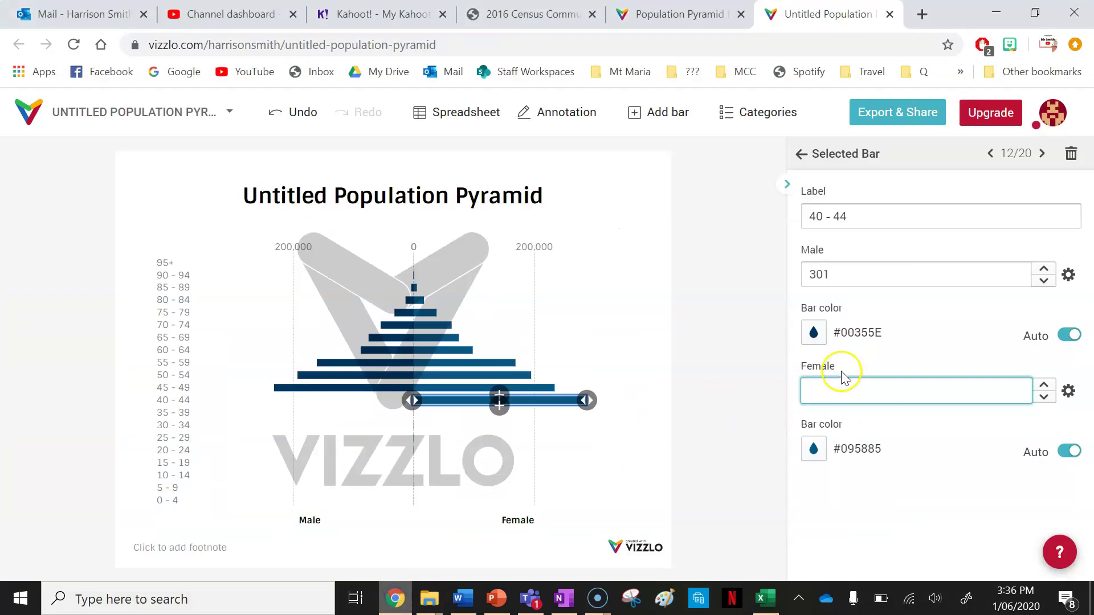
text(362)
- Replace the 45-49 bar's male value with 295 from cell G34
click(445, 389)
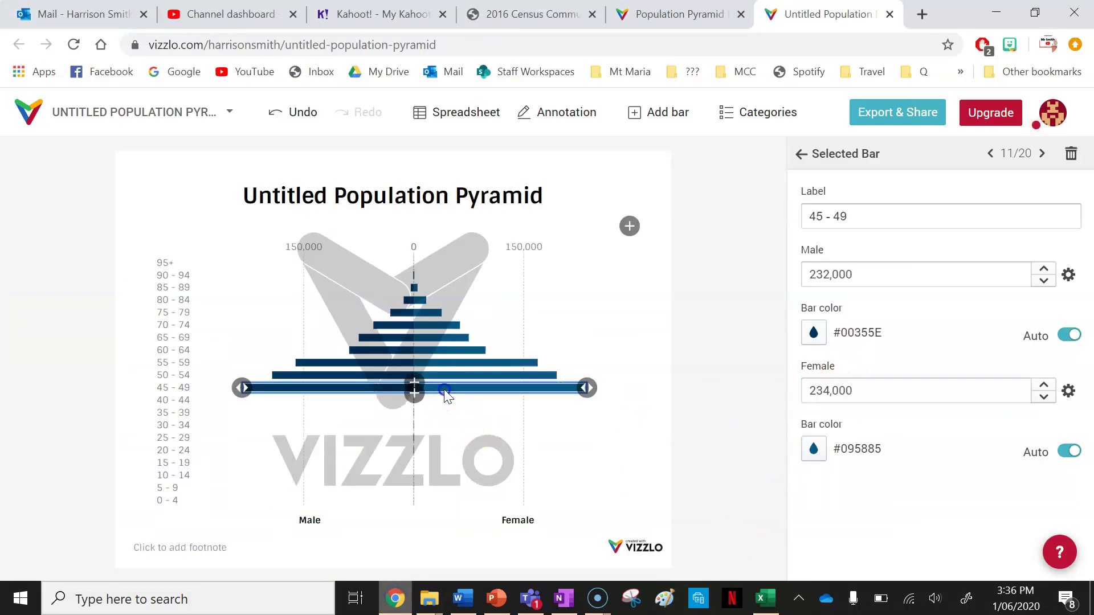
double_click(821, 274)
key(BackSpace)
double_click(843, 390)
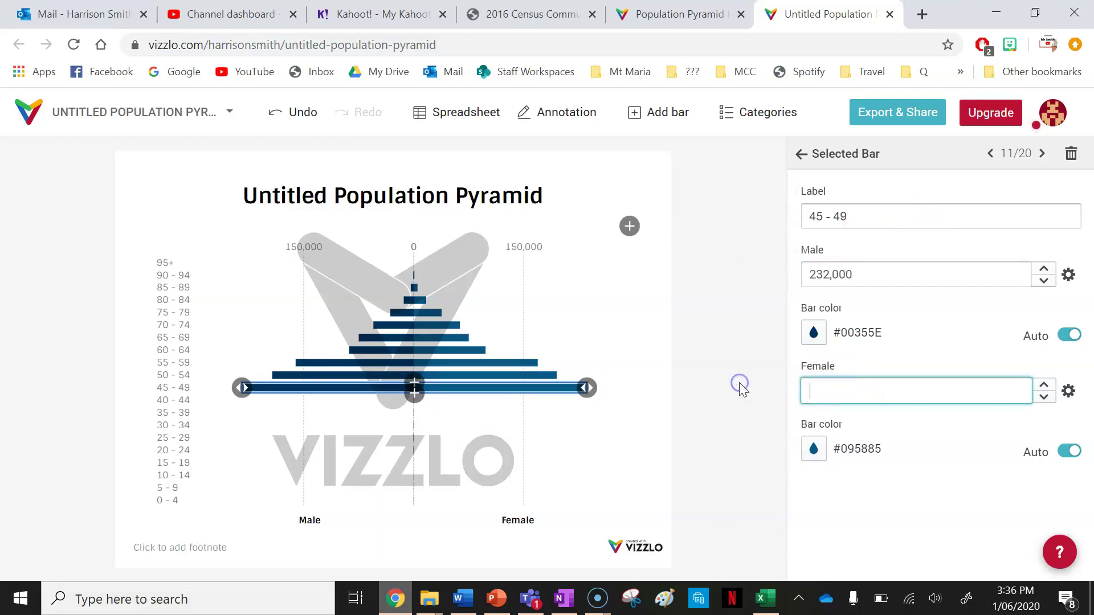
double_click(865, 276)
key(BackSpace)
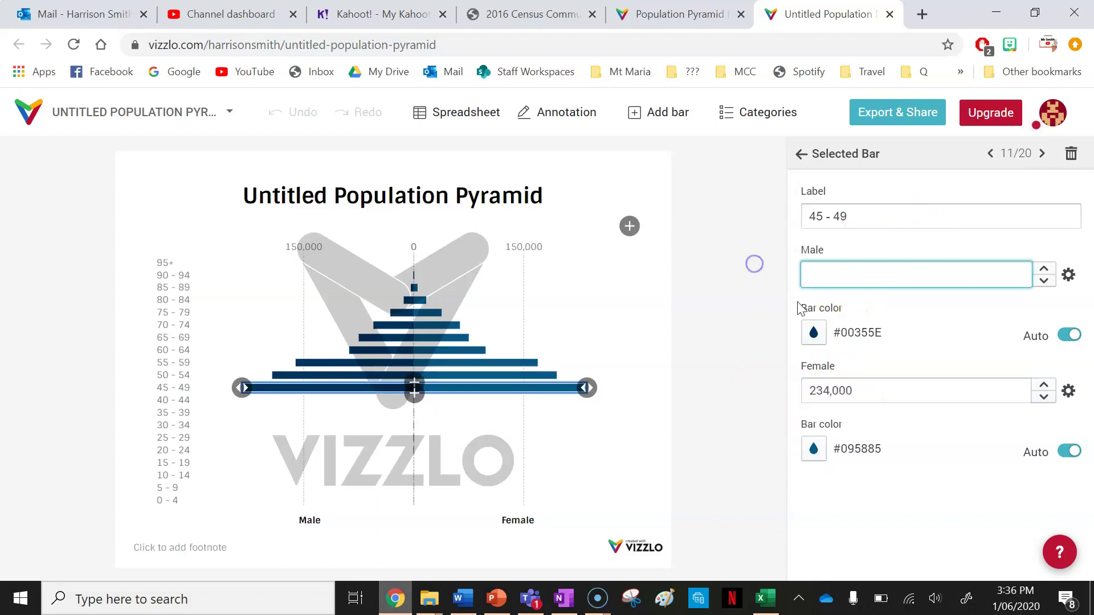
click(767, 600)
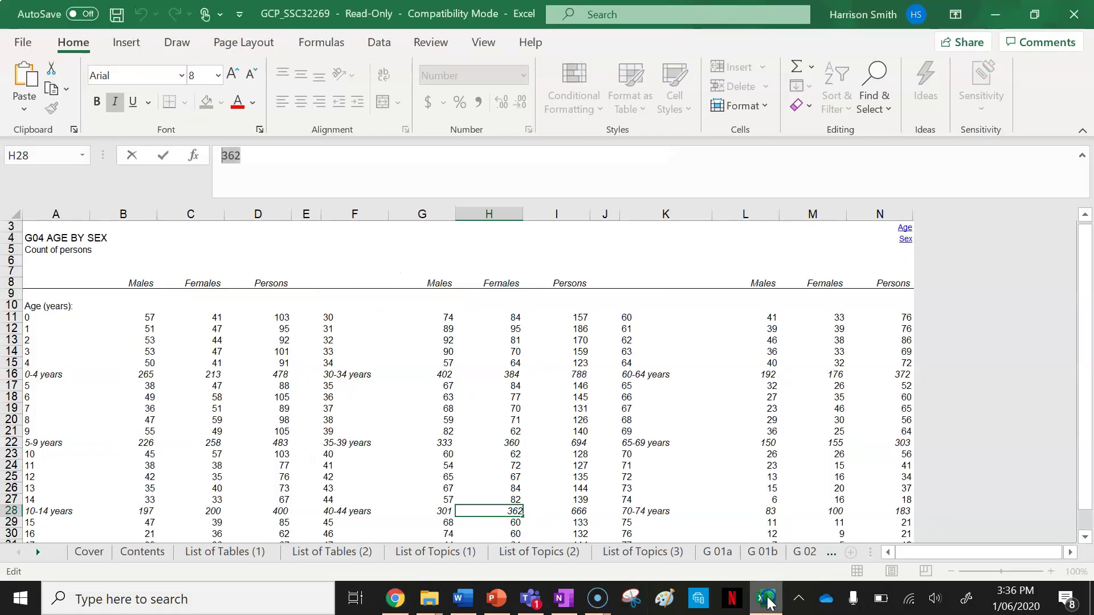
scroll(514, 368, down, 4)
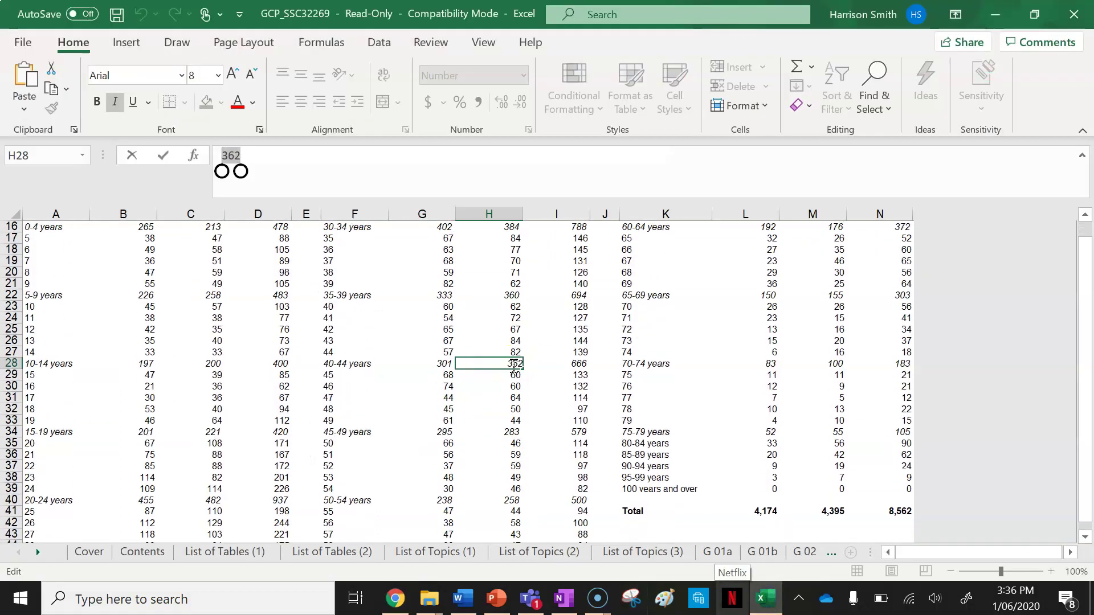
scroll(515, 367, down, 1)
click(390, 397)
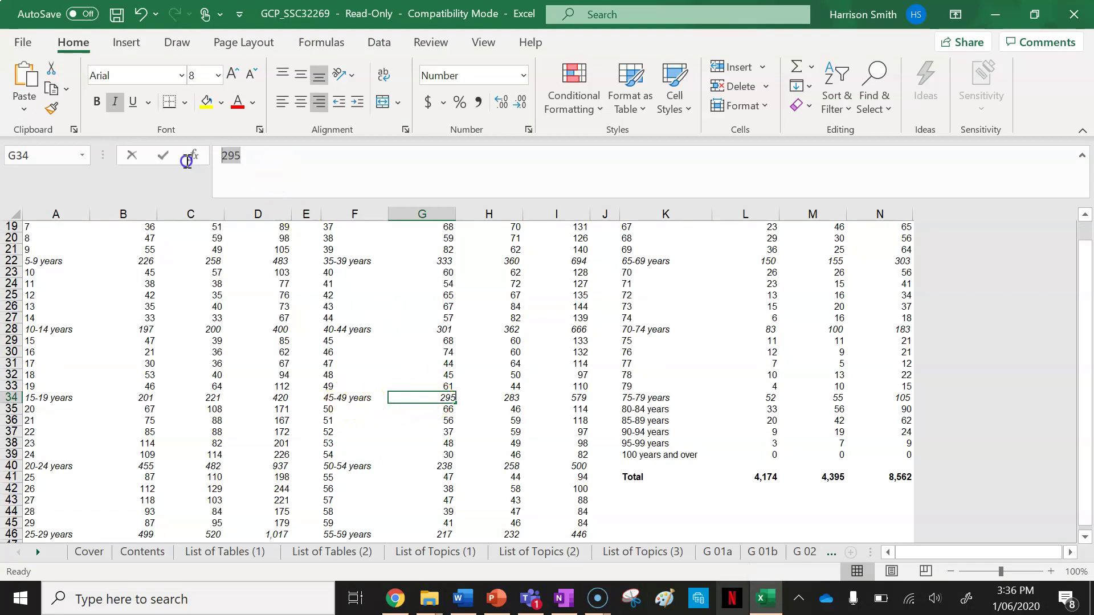
drag(242, 157, 190, 166)
key(ctrl+c)
click(395, 598)
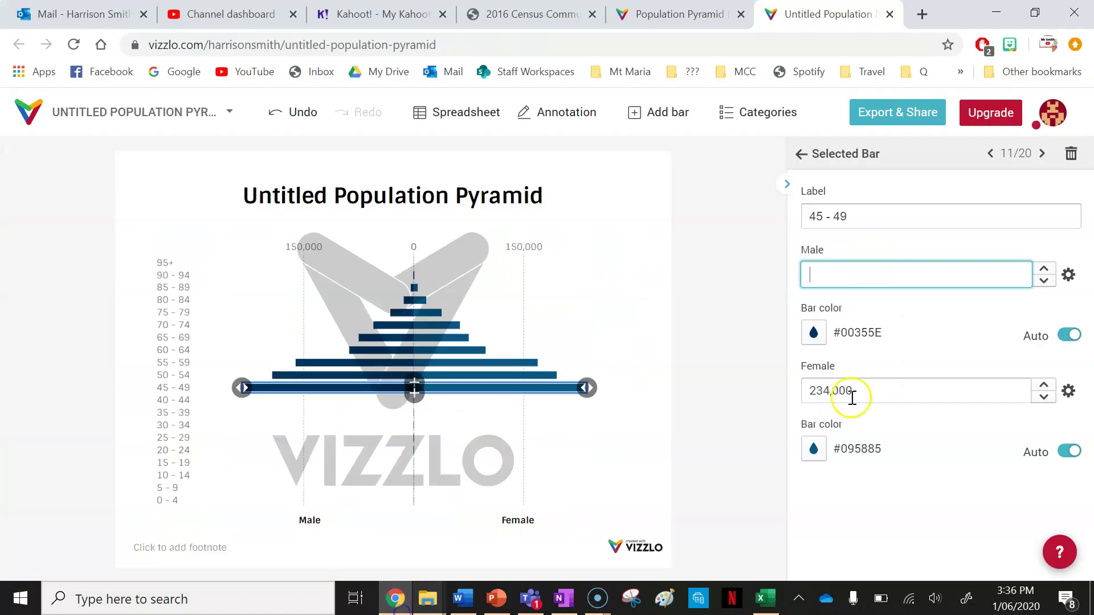
key(ctrl+v)
- Replace the 45-49 bar's female value 234000 with 283 from cell H34
click(860, 391)
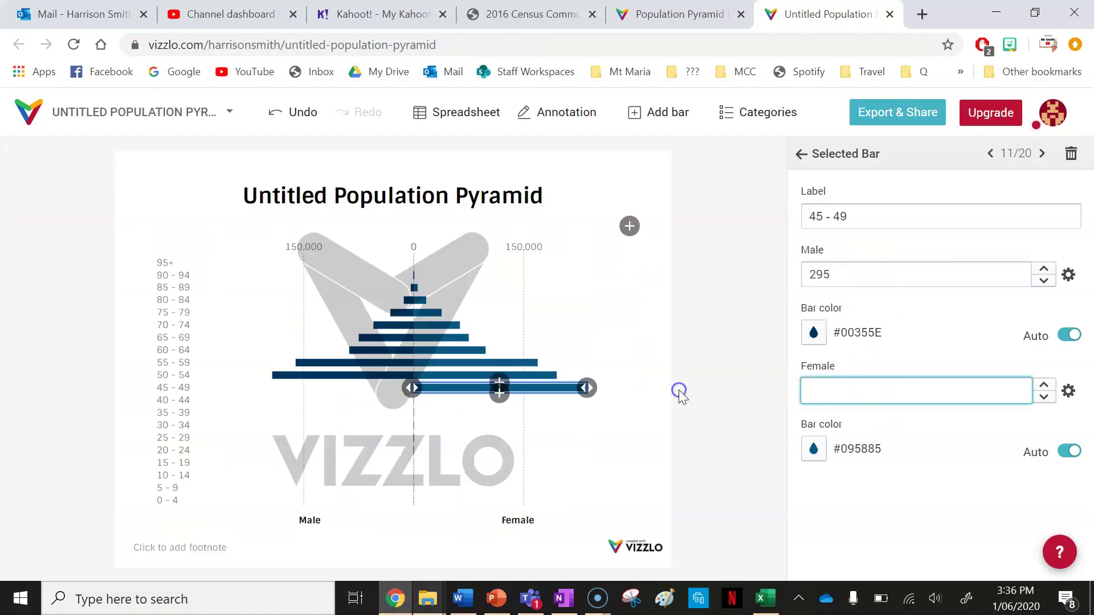
click(765, 599)
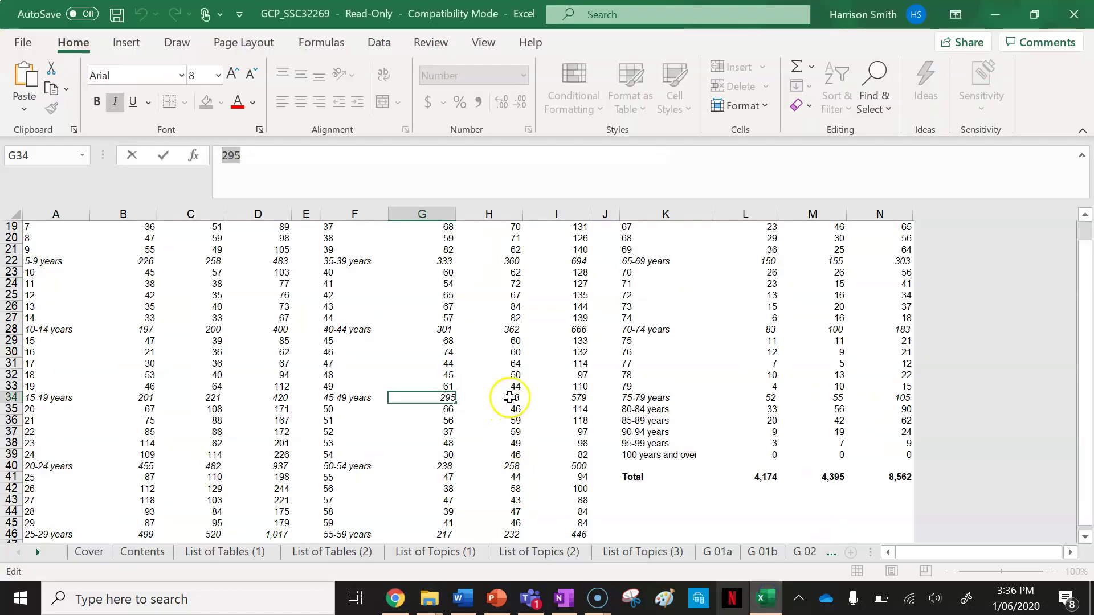
click(510, 397)
double_click(231, 155)
key(ctrl+c)
click(395, 599)
key(ctrl+v)
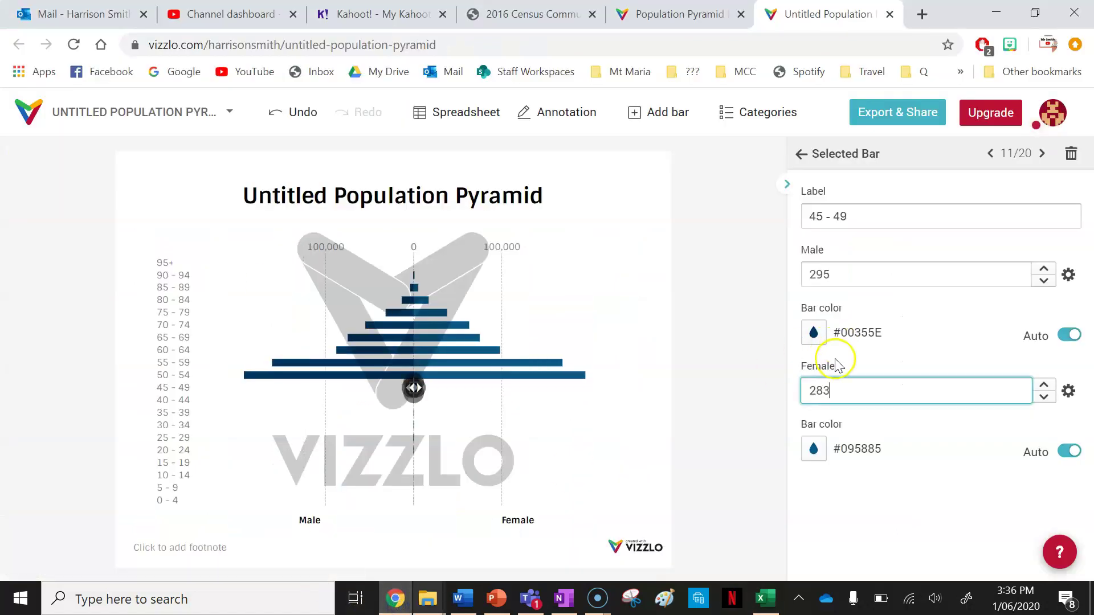
click(476, 376)
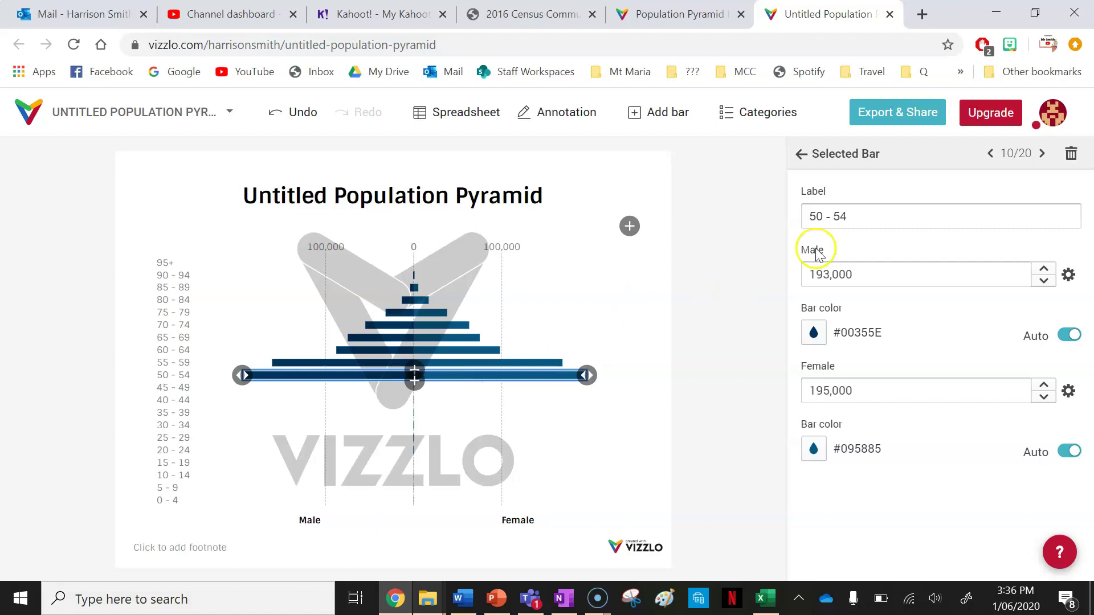
- Replace the 50-54 bar's male value with 238 from cell G40
click(765, 599)
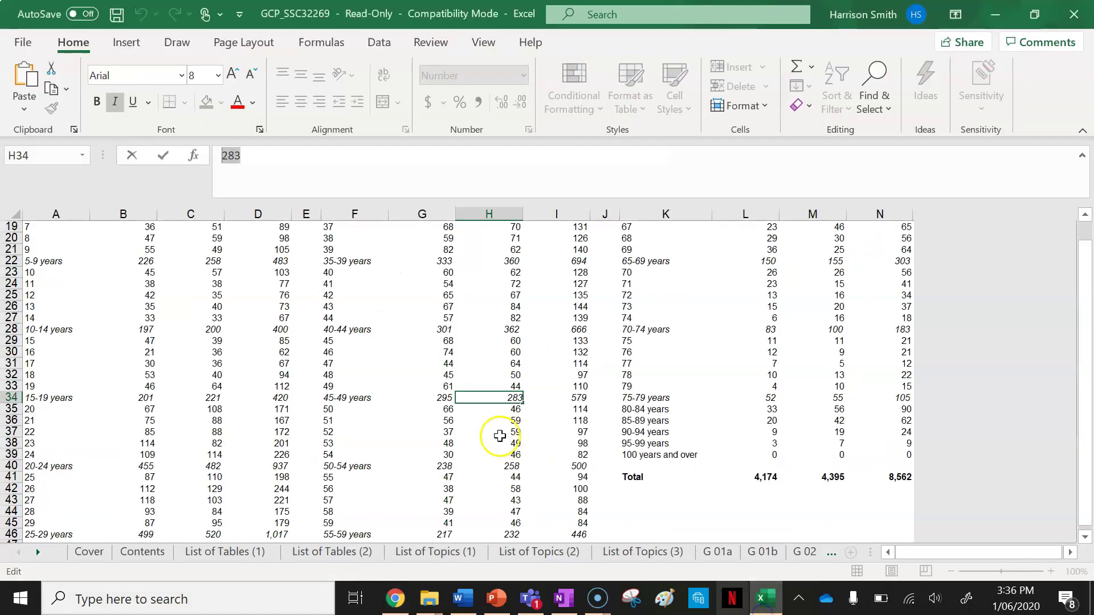
click(440, 468)
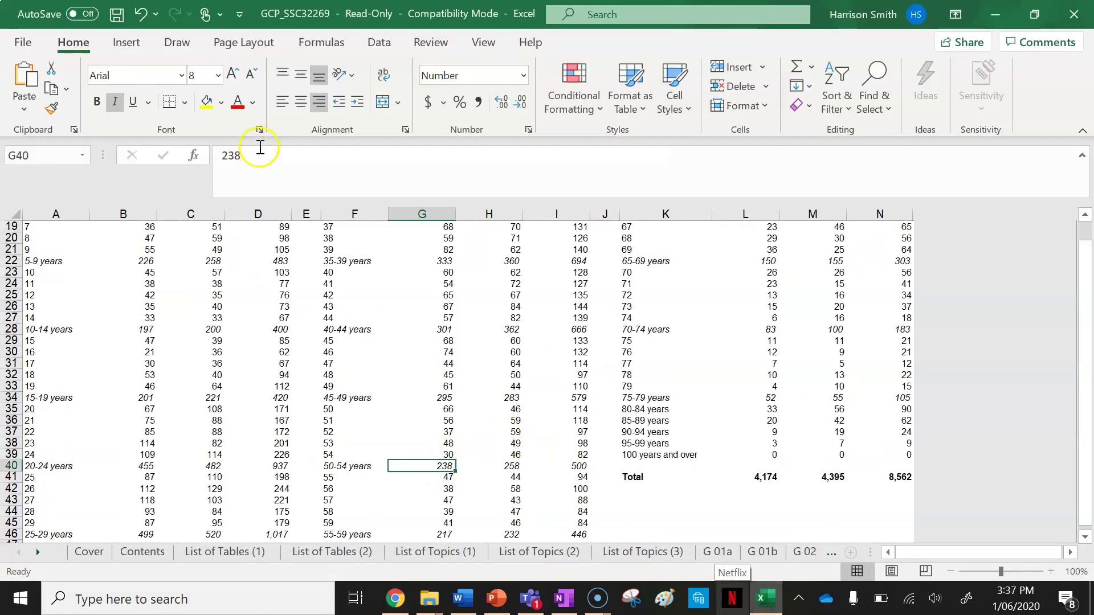
click(189, 157)
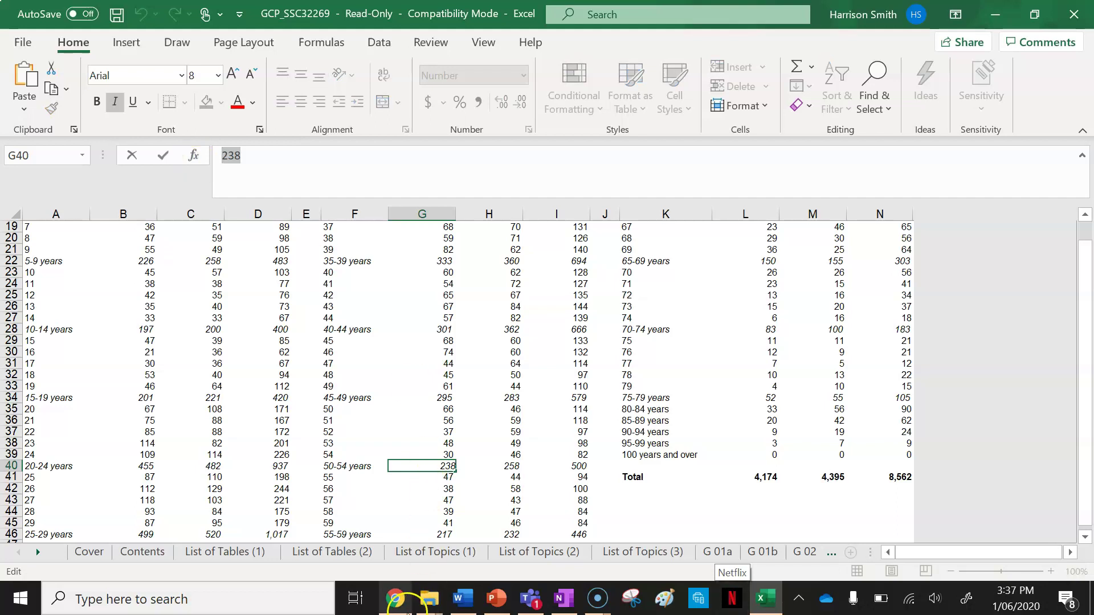
click(395, 598)
click(803, 280)
key(ctrl+a)
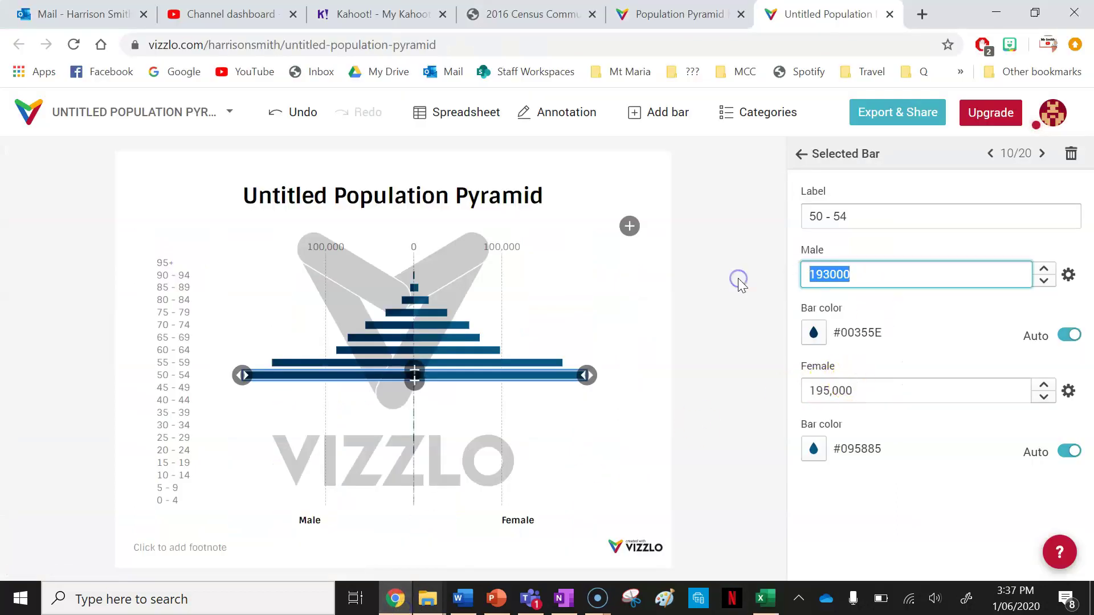
key(ctrl+v)
- Replace the 50-54 bar's female value with 258 from cell H40
key(Tab)
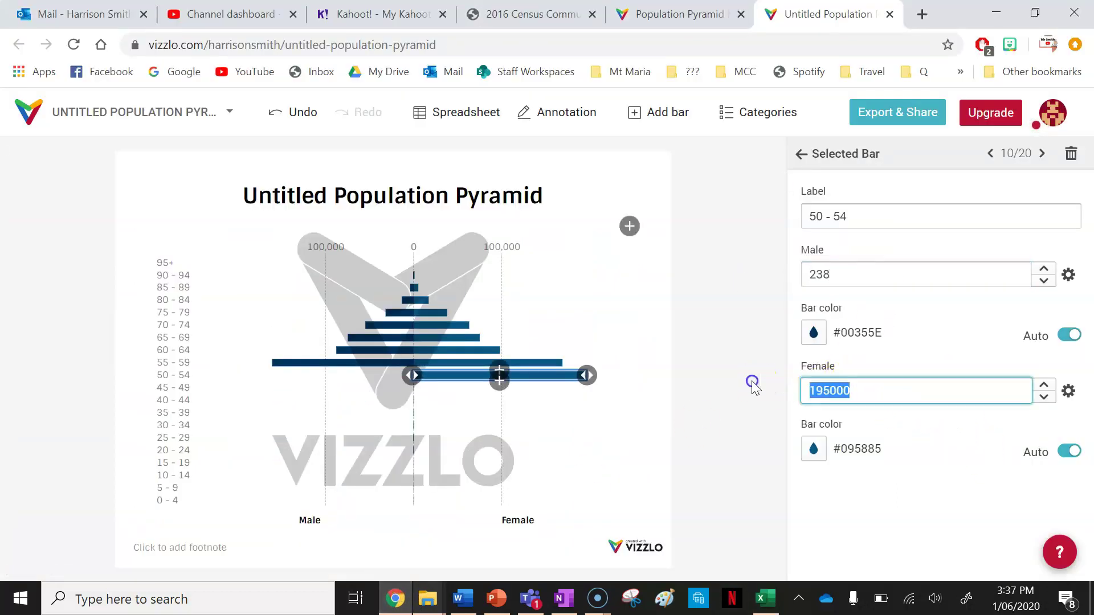
click(765, 598)
click(518, 465)
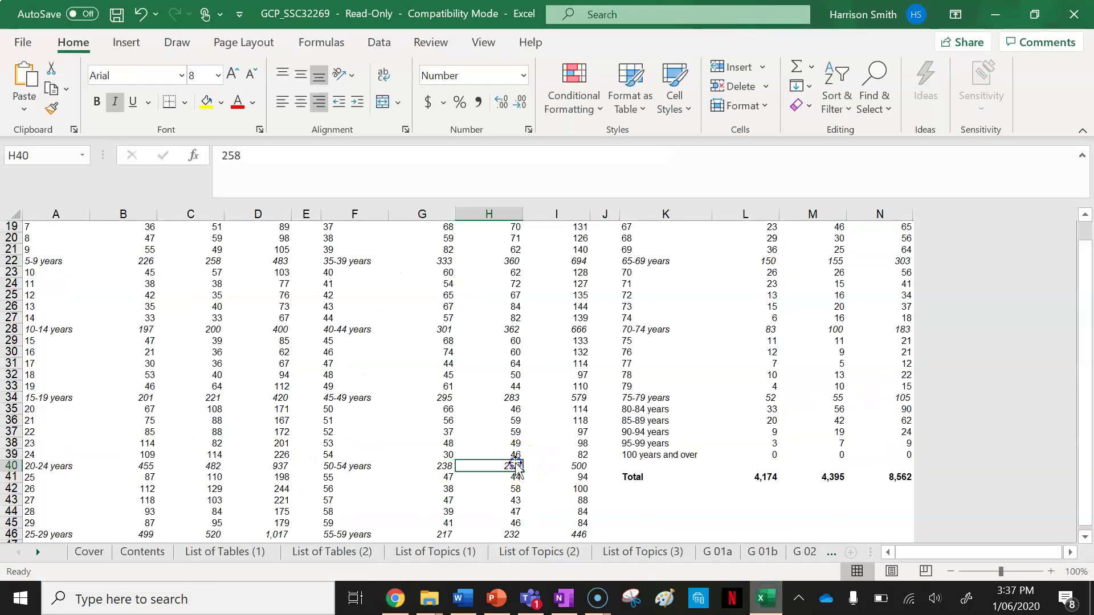
double_click(215, 166)
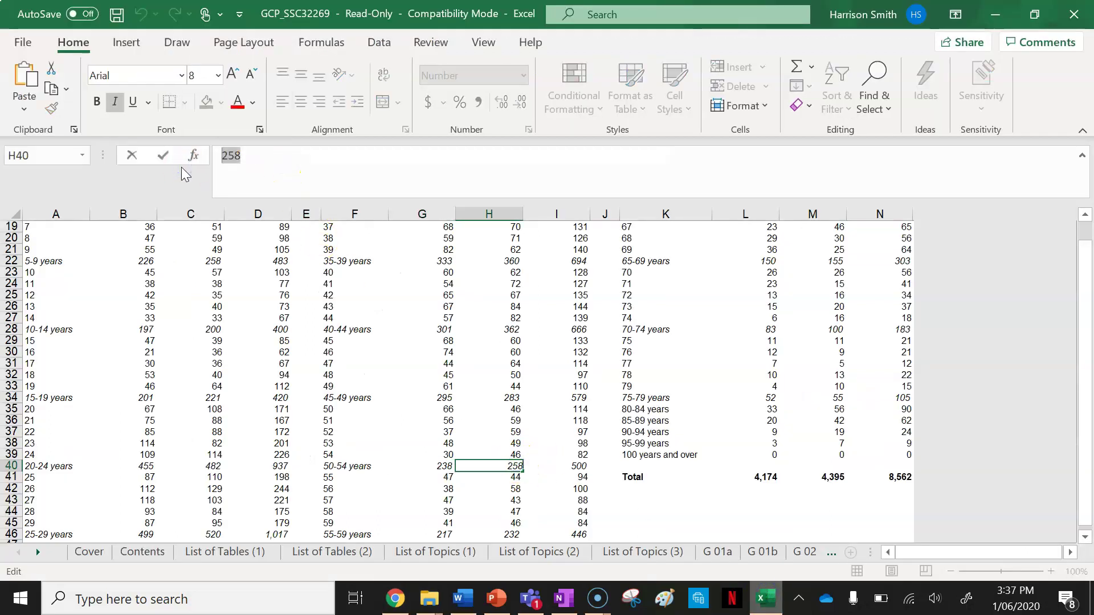
click(394, 599)
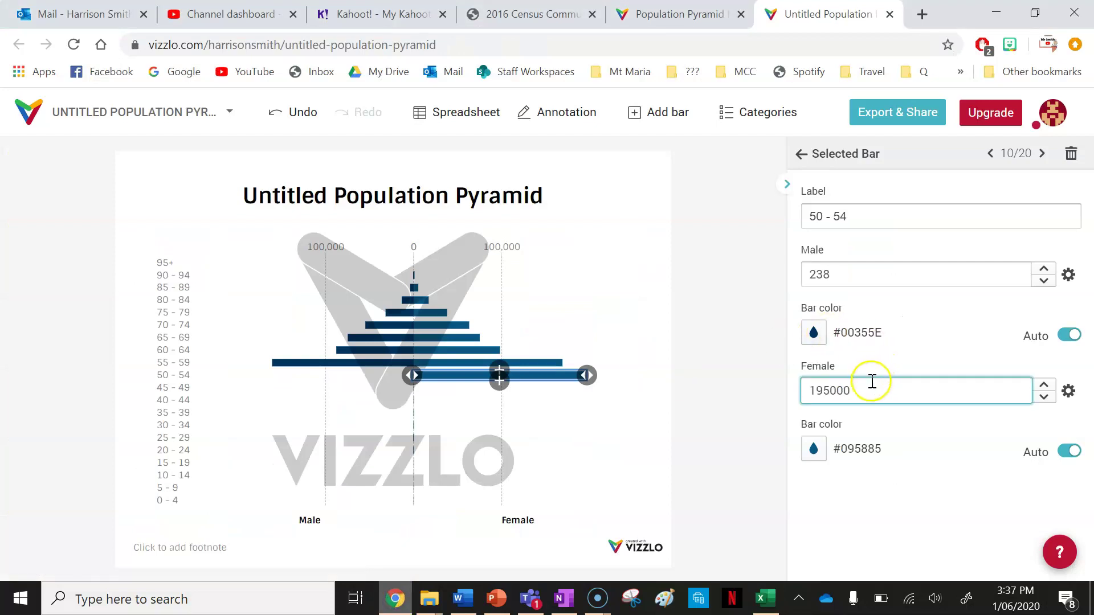
key(ctrl+v)
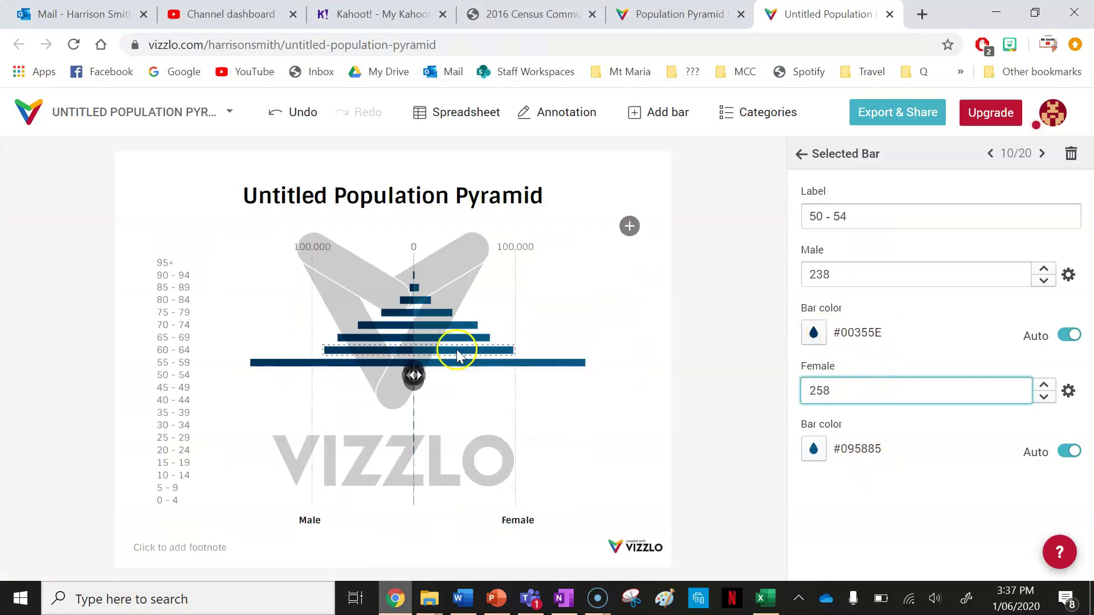
click(449, 367)
- Enter 217 from cell G46 as the 55-59 bar's male count
click(764, 599)
scroll(459, 467, down, 2)
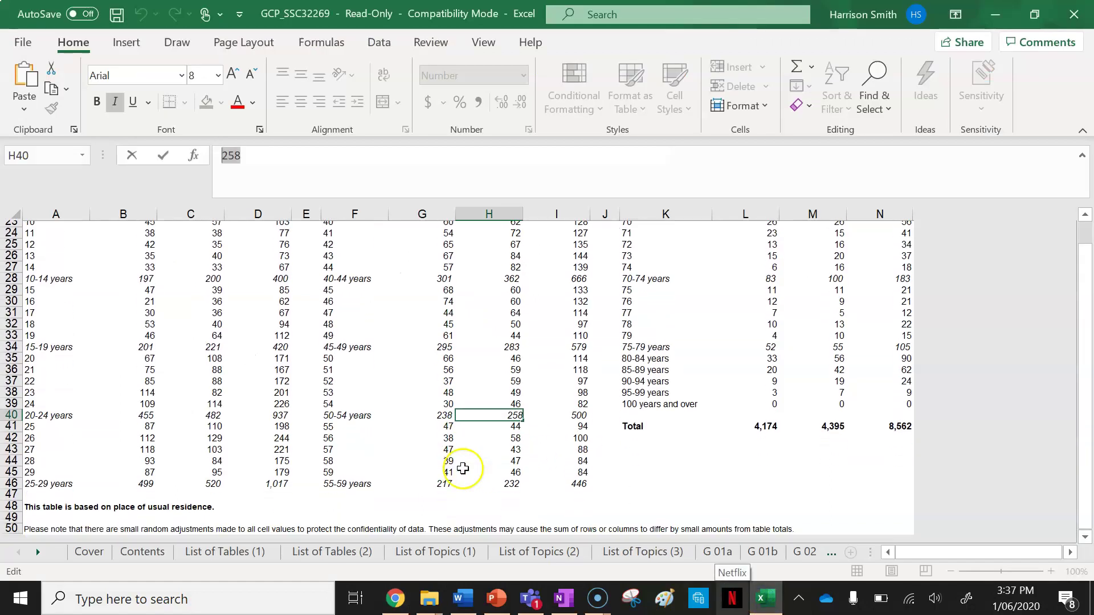
click(443, 466)
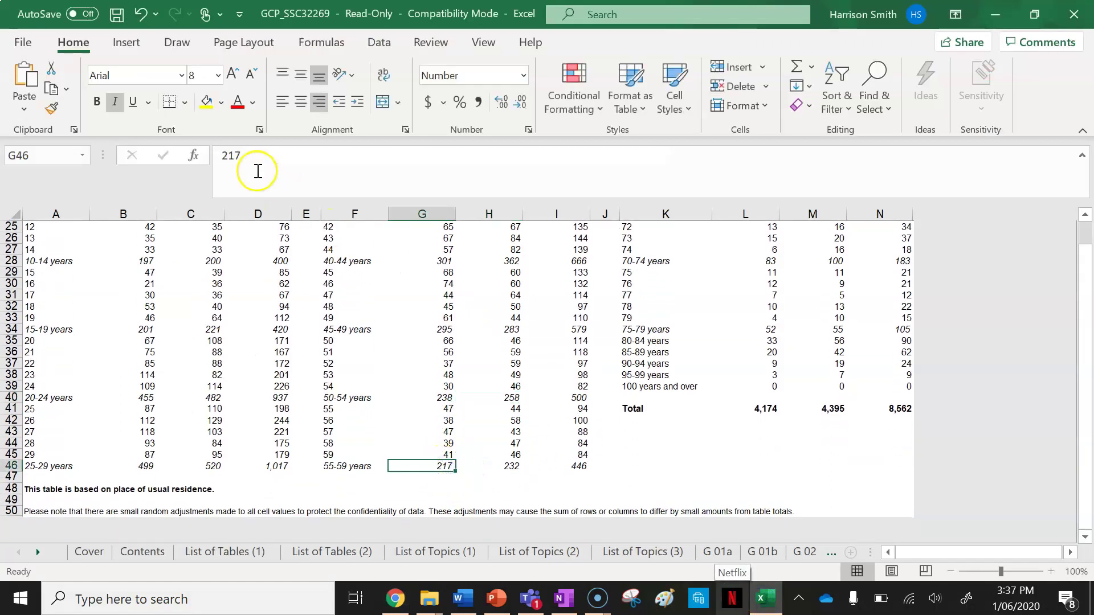
click(395, 598)
double_click(867, 275)
text(217)
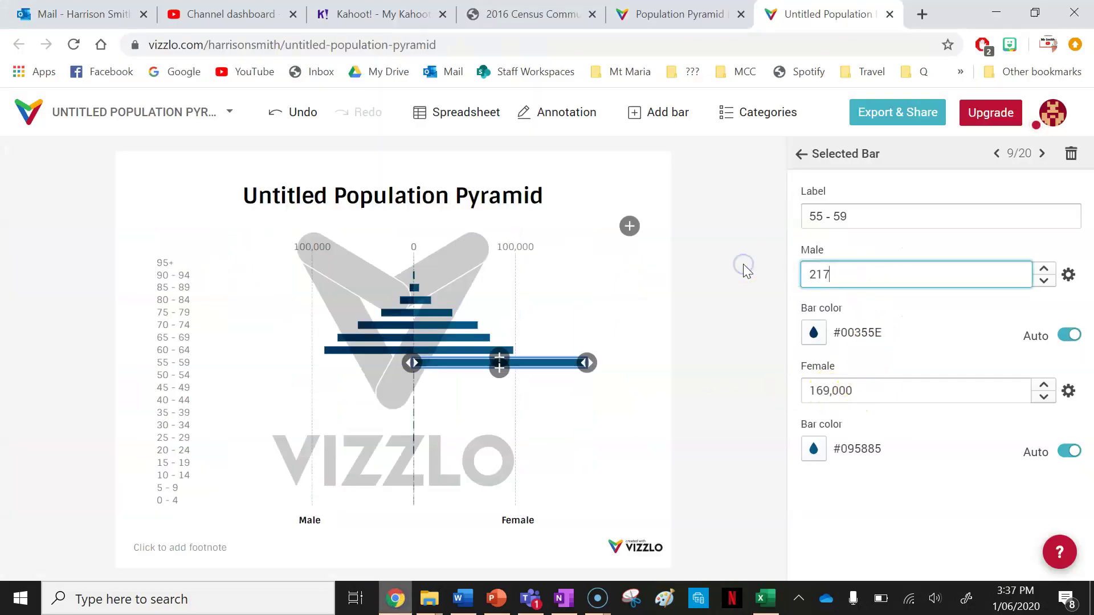
- Copy 232 from cell H46 and paste it as the 55-59 bar's female count
click(766, 599)
click(517, 465)
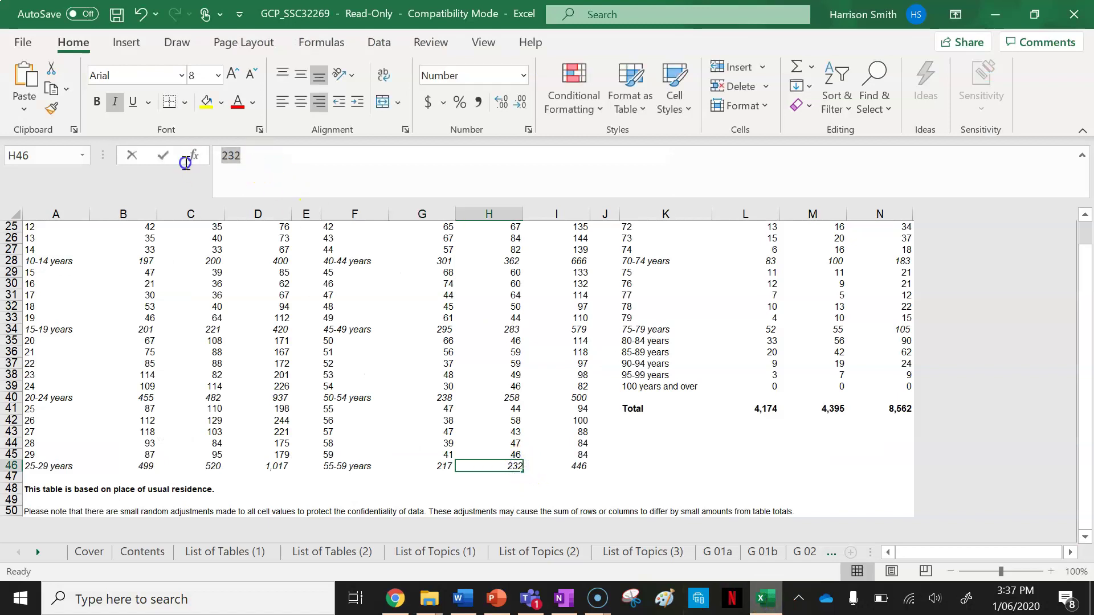
double_click(230, 155)
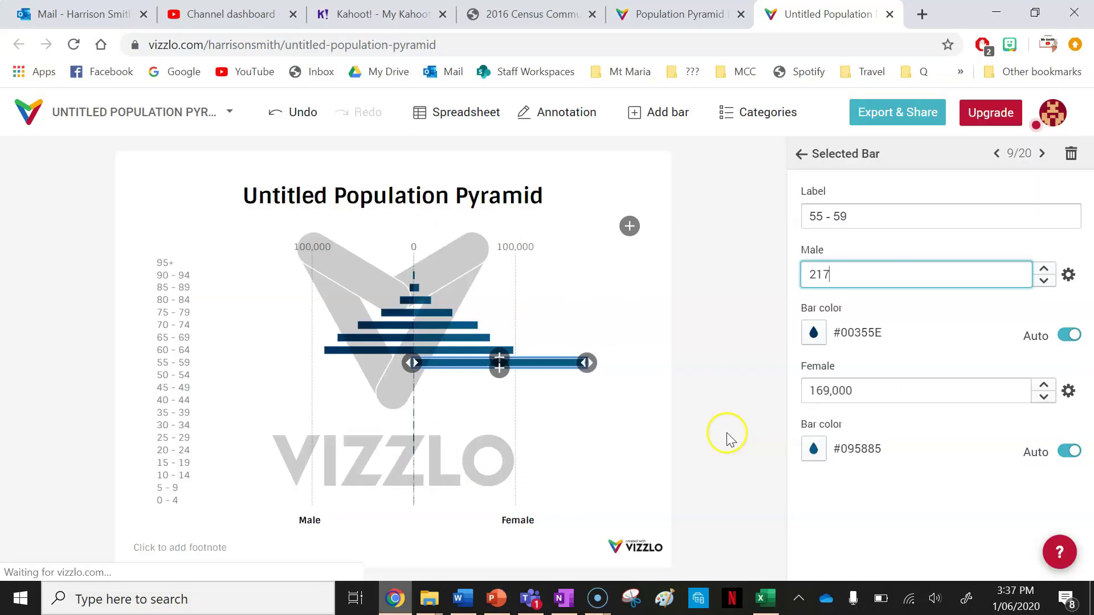
click(395, 598)
click(889, 388)
key(ctrl+v)
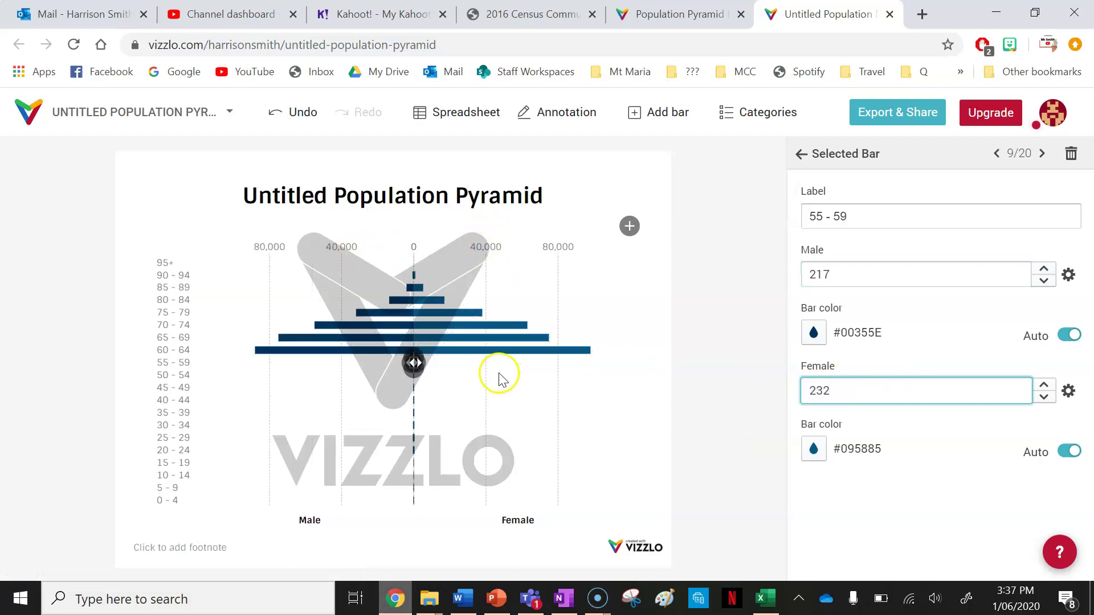
- Copy 192 from cell L16 into the 60-64 bar's Male field
click(481, 352)
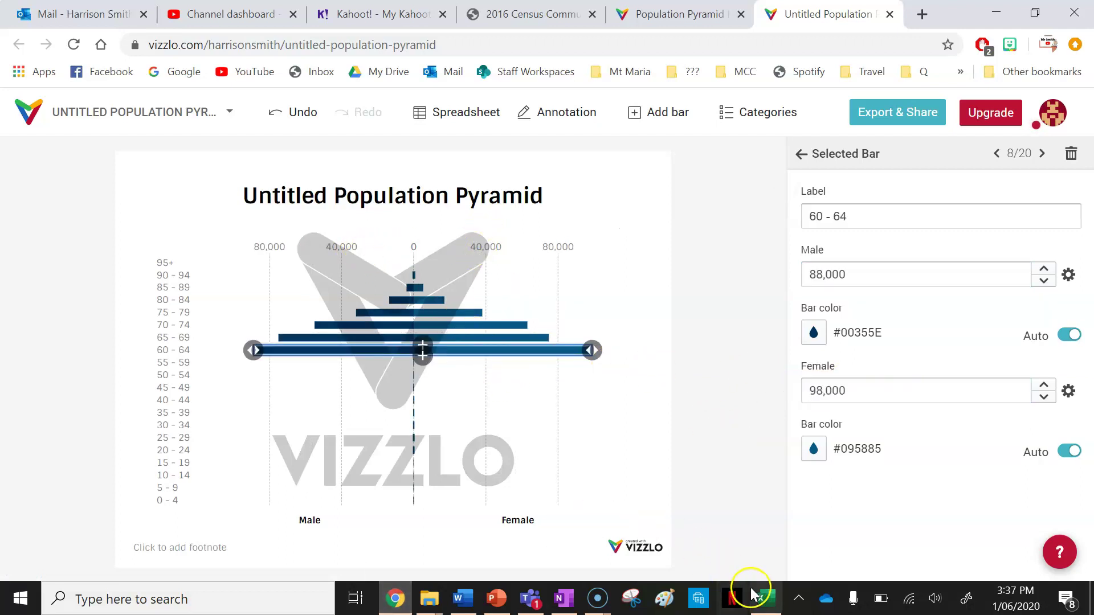
click(768, 598)
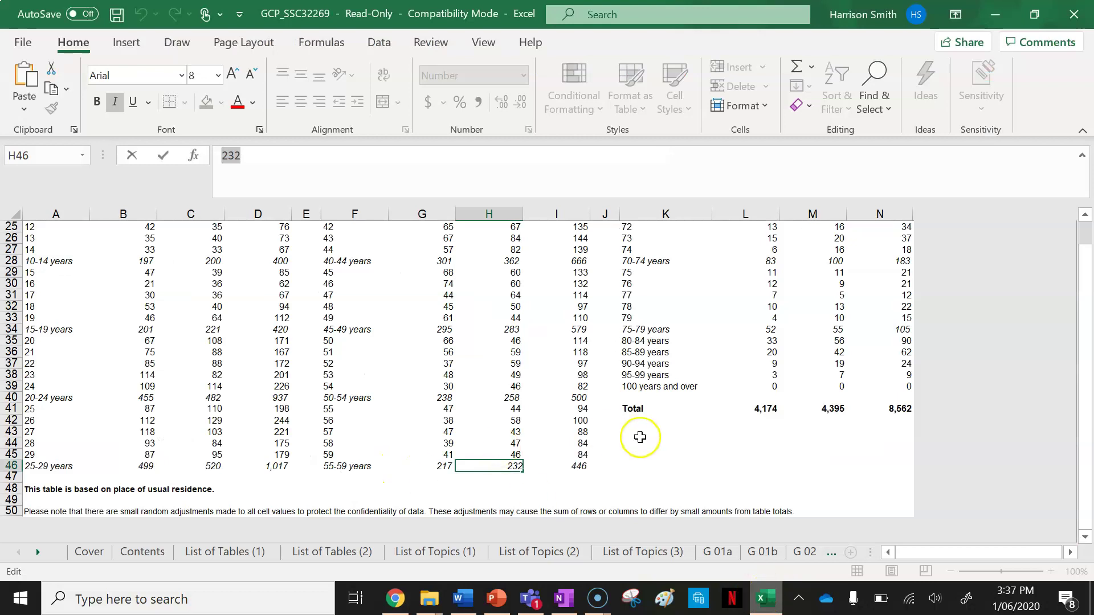
scroll(637, 383, up, 7)
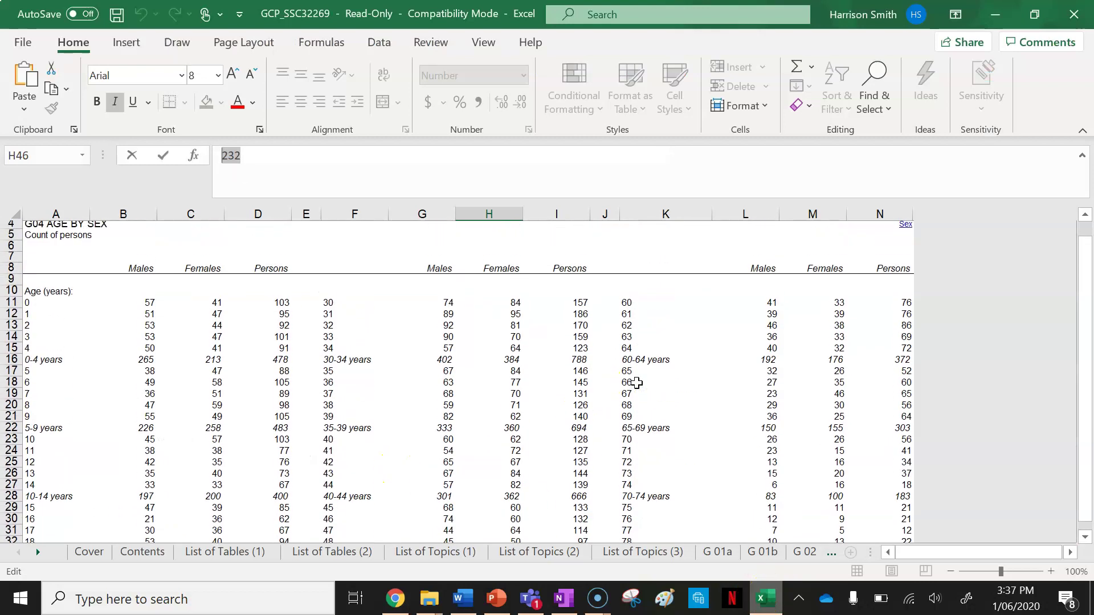
click(643, 365)
click(771, 363)
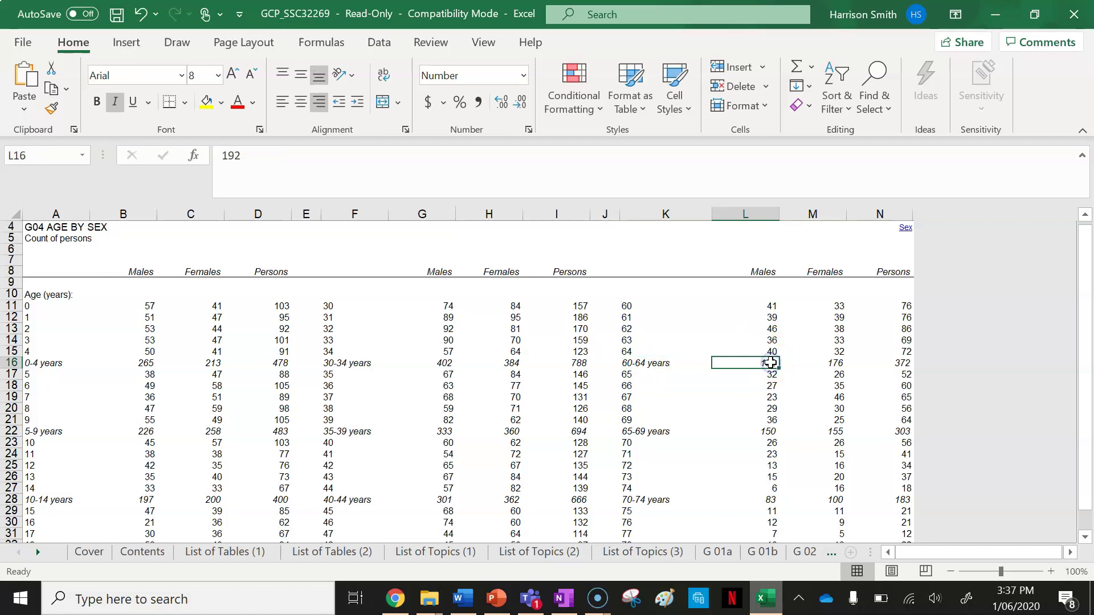
drag(316, 190, 193, 170)
key(ctrl+c)
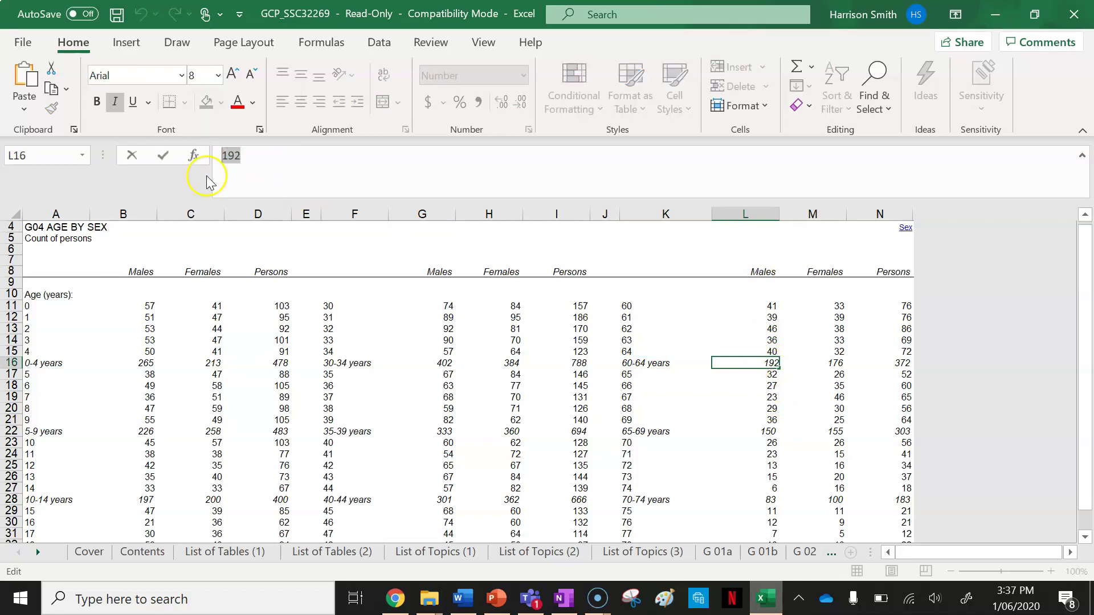
click(394, 599)
click(873, 279)
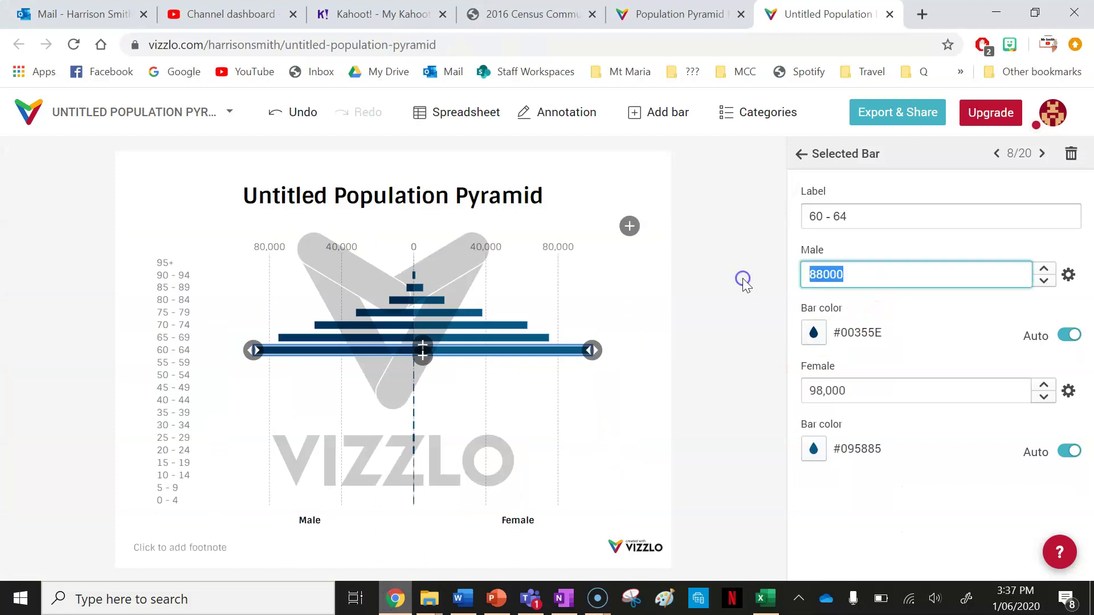
key(ctrl+v)
- Move to the 60-64 Female field and select the female count in cell M16
click(898, 390)
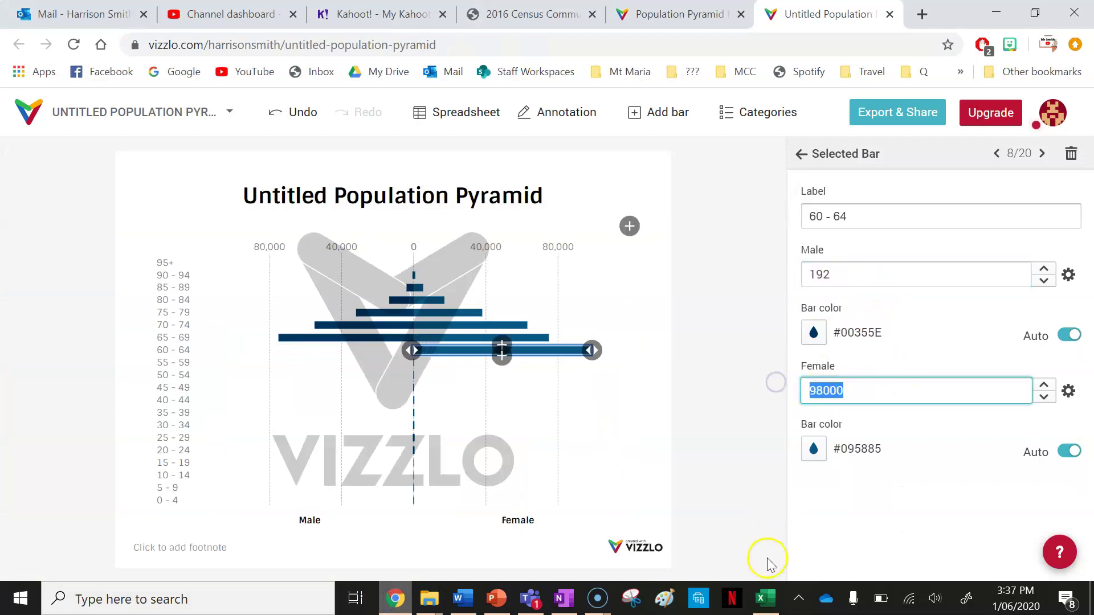
click(763, 603)
click(819, 363)
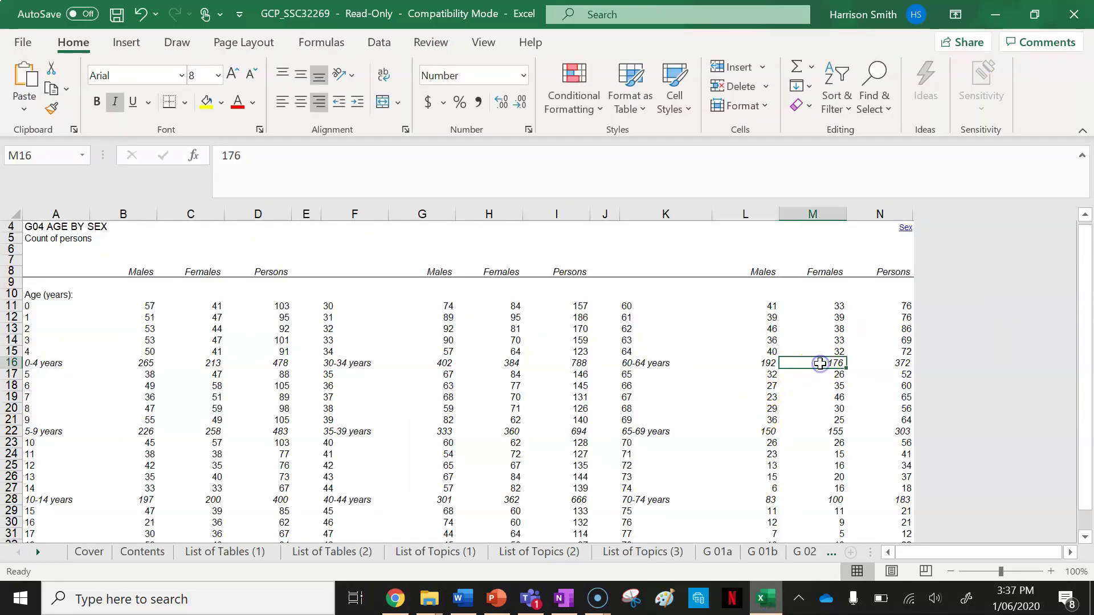